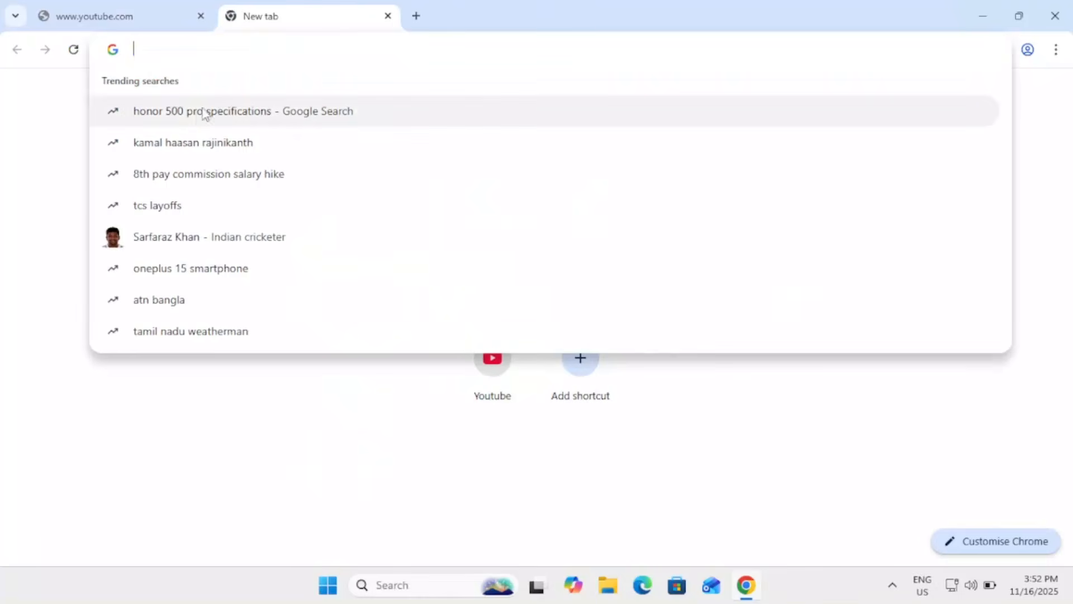
# Test the connection by running the trending search "kamal haasan rajinikanth" and searching for facebook.come in a new tab
pyautogui.click(186, 140)
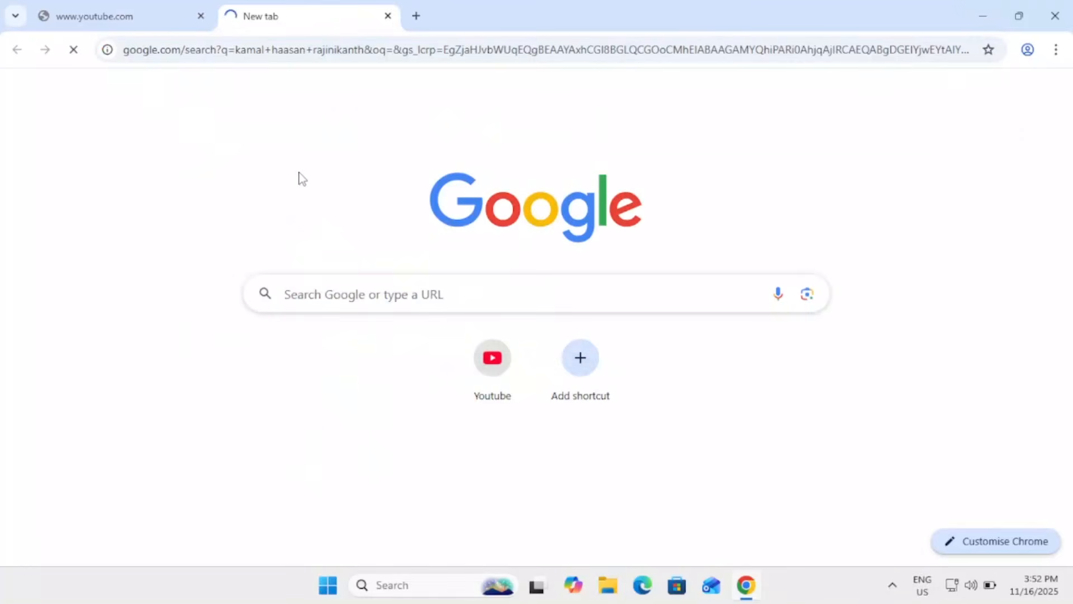
pyautogui.click(416, 18)
pyautogui.click(369, 50)
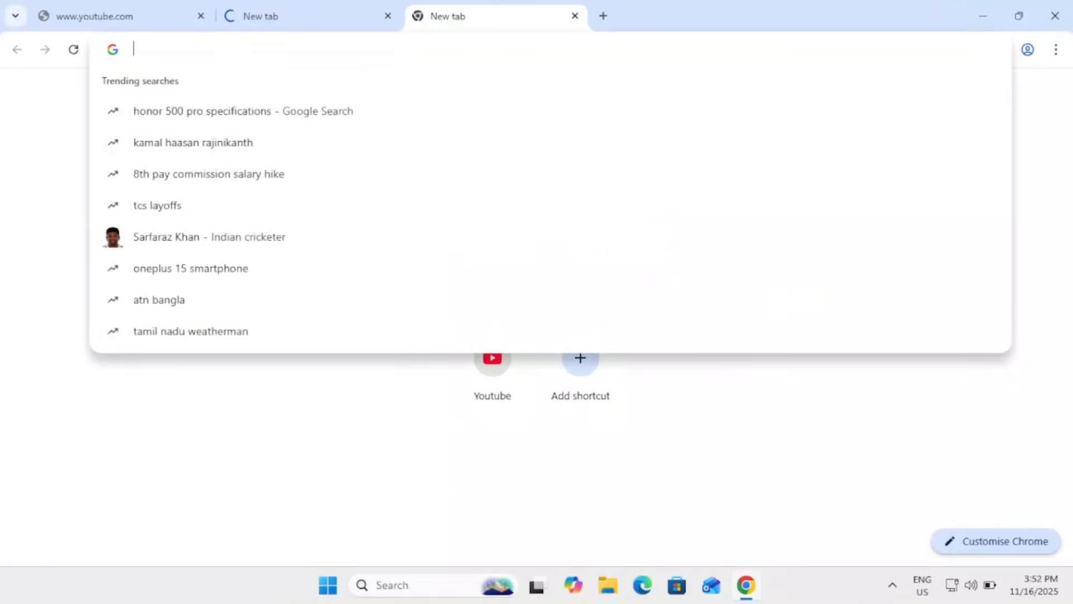
pyautogui.write('facebook')
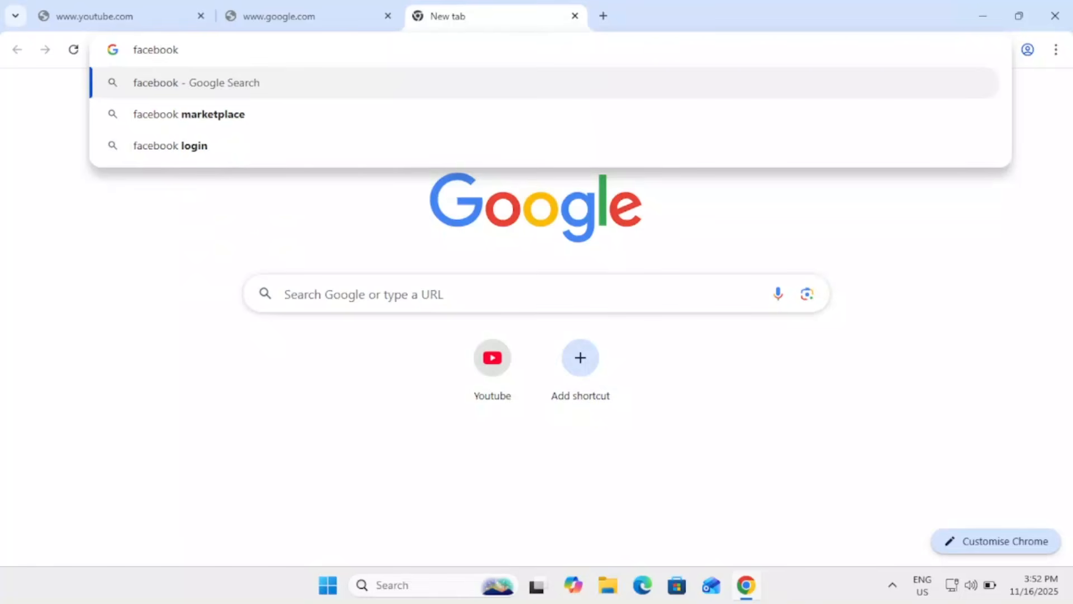
pyautogui.write('.come')
pyautogui.press('Return')
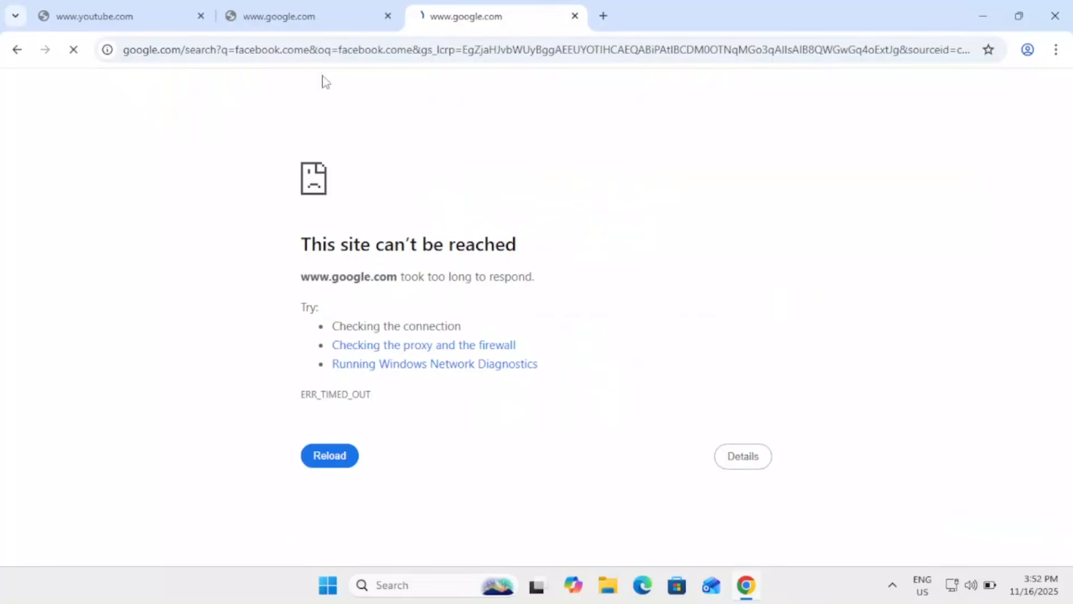
# Check how the YouTube page and both Google search pages loaded in the open tabs
pyautogui.click(291, 26)
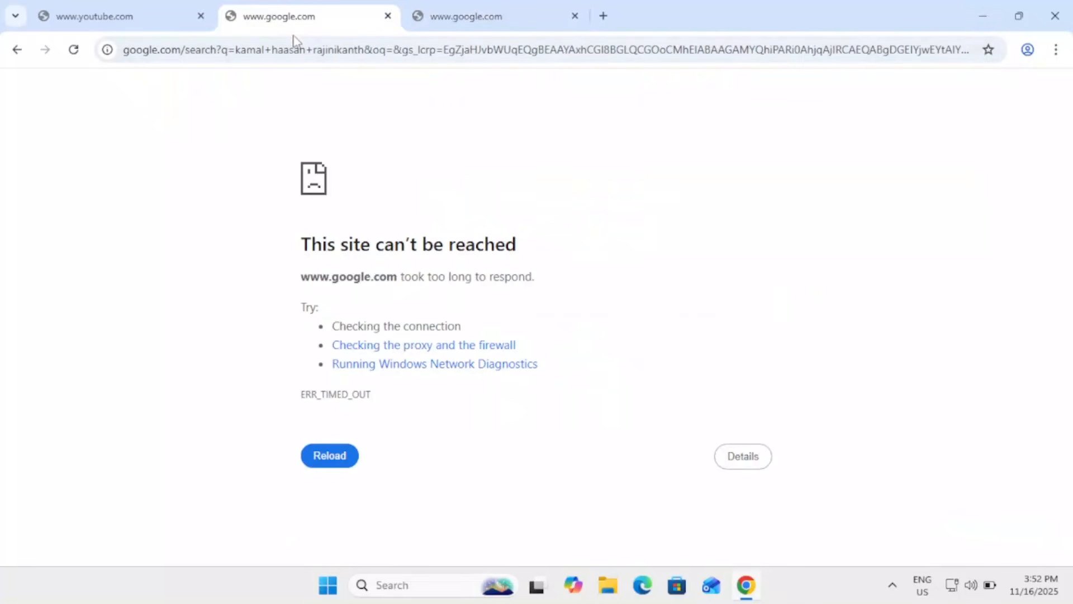
pyautogui.click(138, 25)
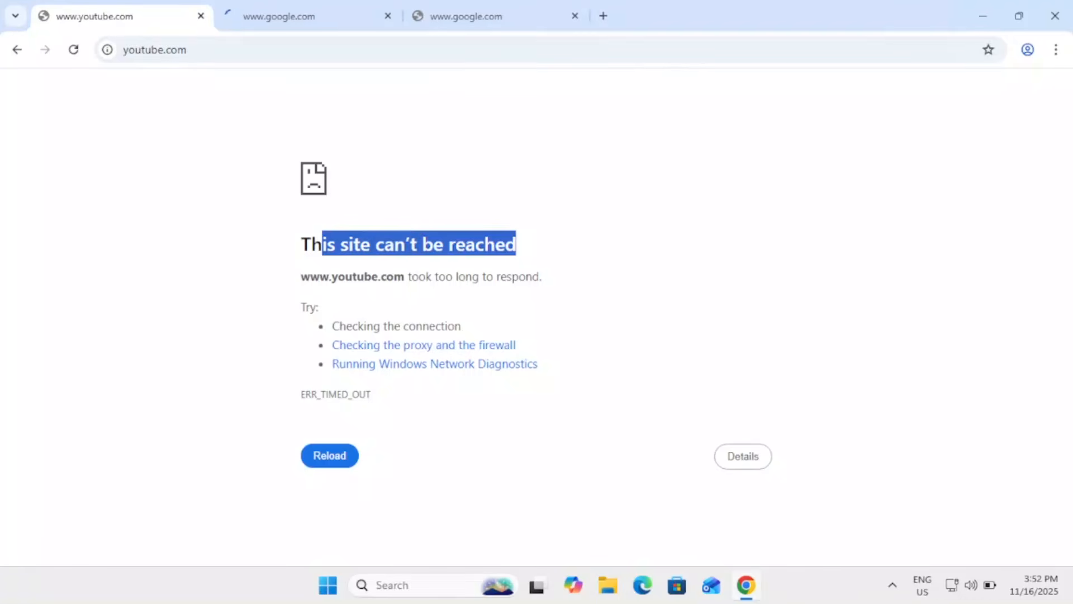
pyautogui.click(398, 150)
pyautogui.click(469, 19)
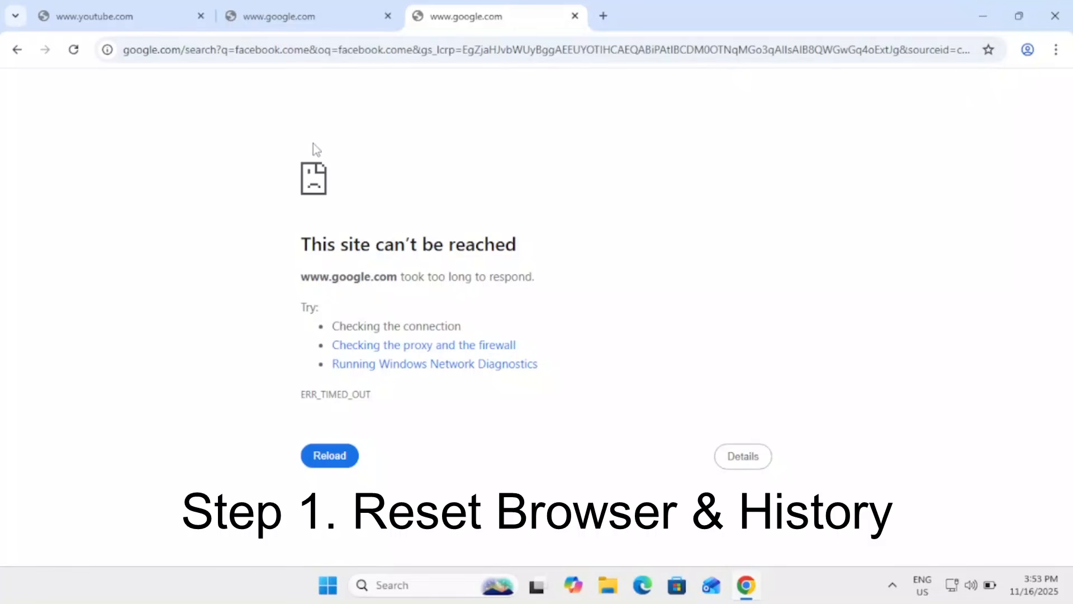
# Open the Chrome history in a new tab and go from there to the Delete browsing data settings
pyautogui.click(605, 17)
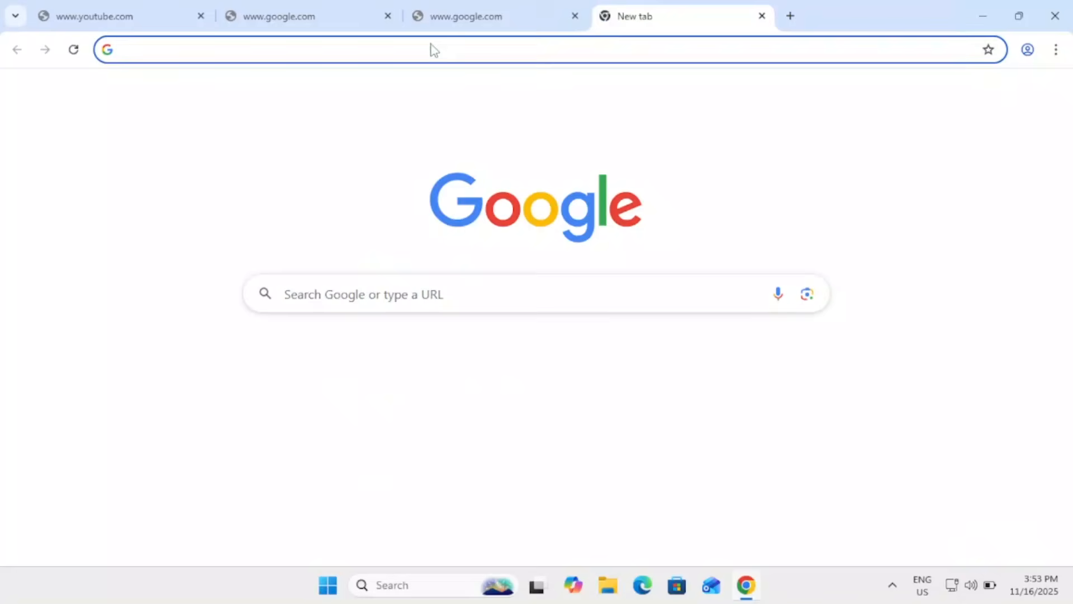
pyautogui.click(1058, 53)
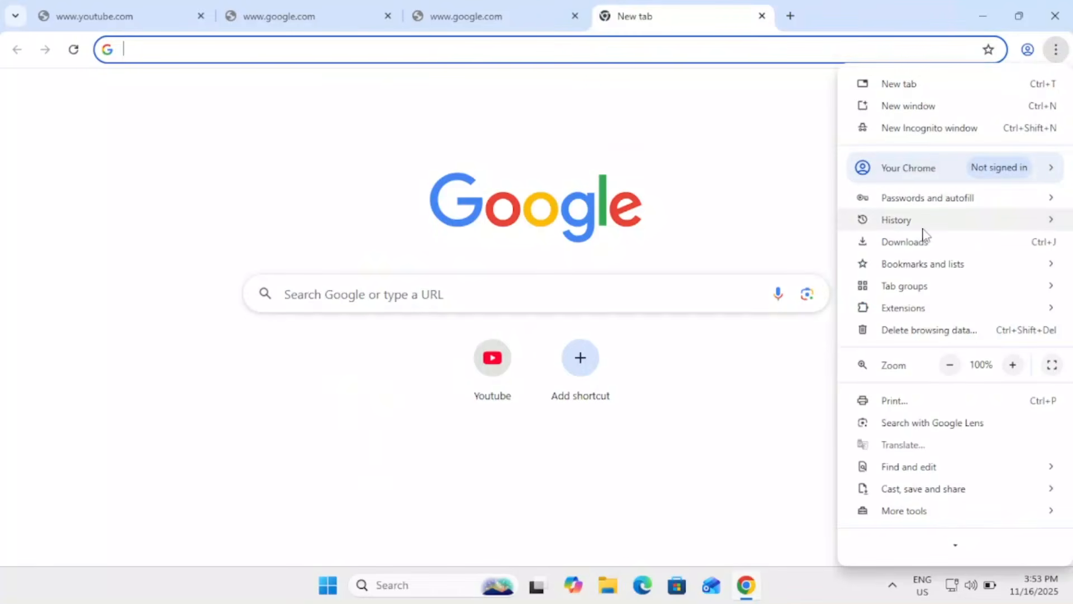
pyautogui.moveTo(916, 224)
pyautogui.click(662, 220)
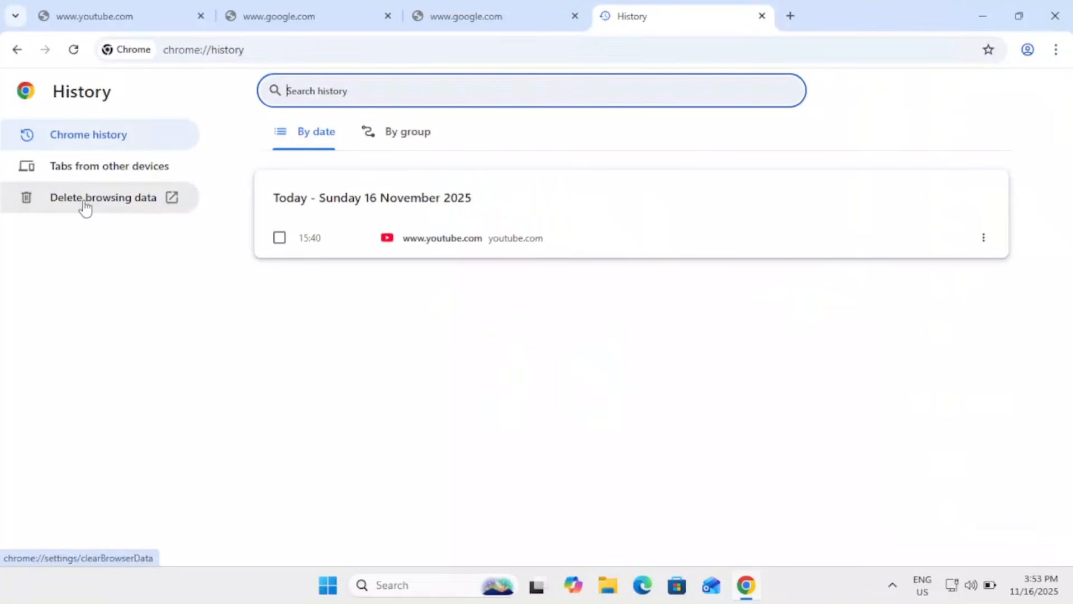
pyautogui.click(85, 208)
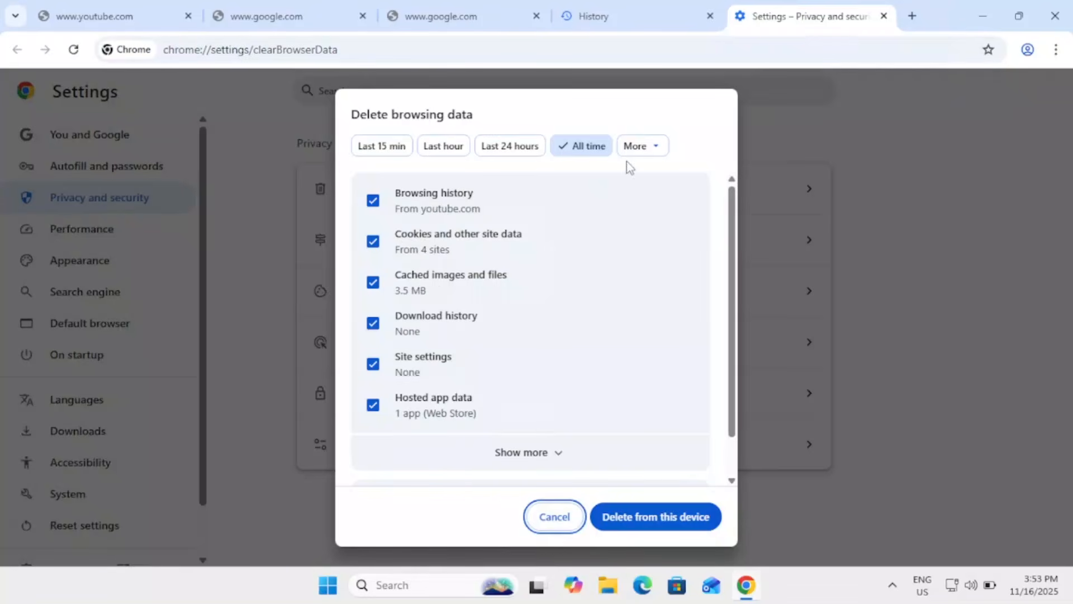
# Delete all listed browsing data for All time from this device, including Autofill form data
pyautogui.click(647, 154)
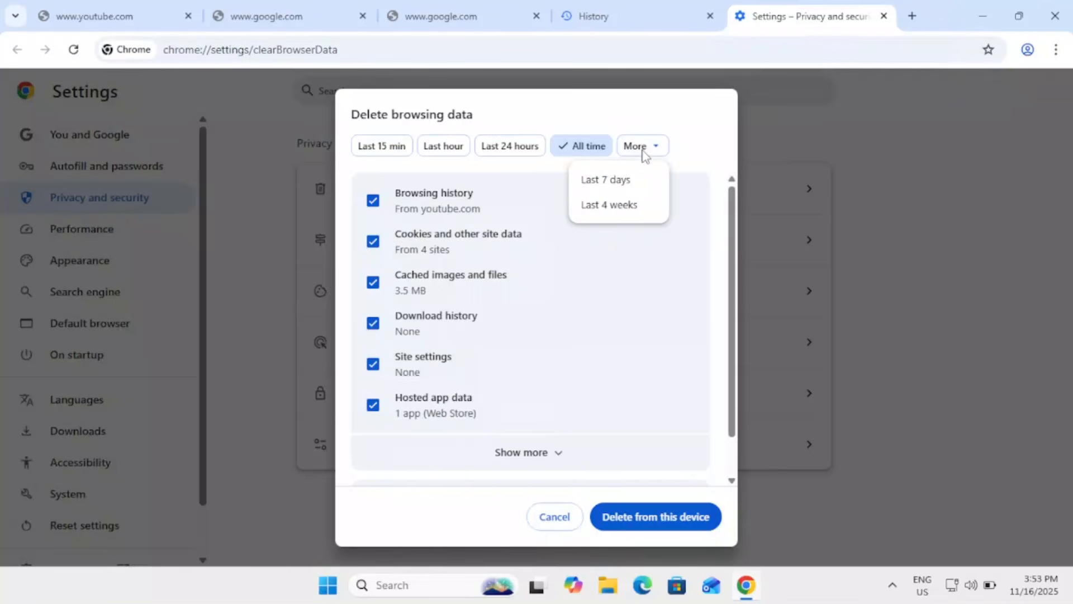
pyautogui.click(587, 157)
pyautogui.scroll(-1, 445, 301)
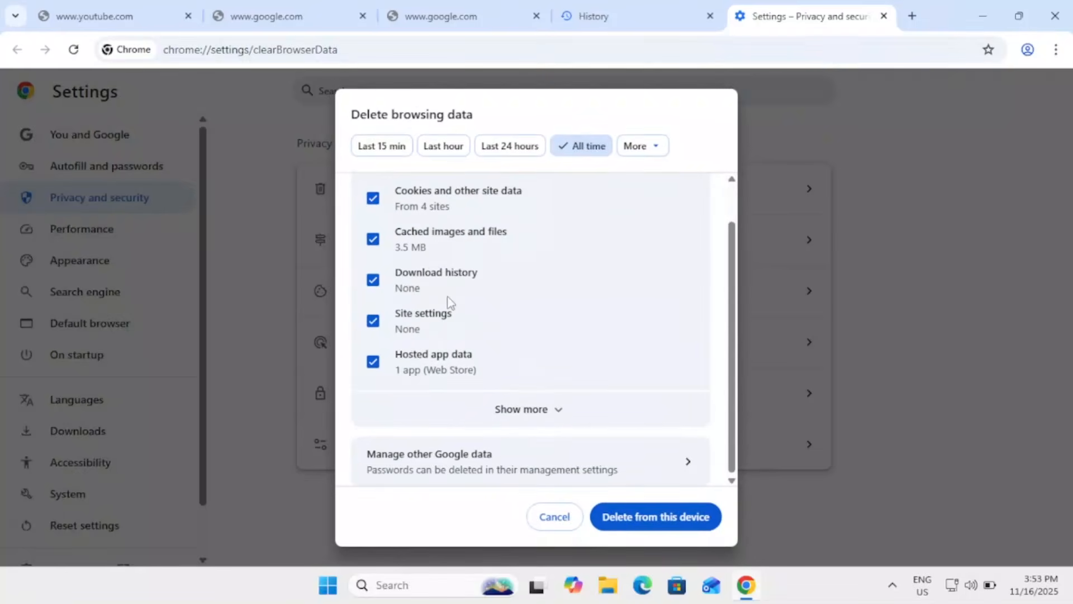
pyautogui.click(558, 419)
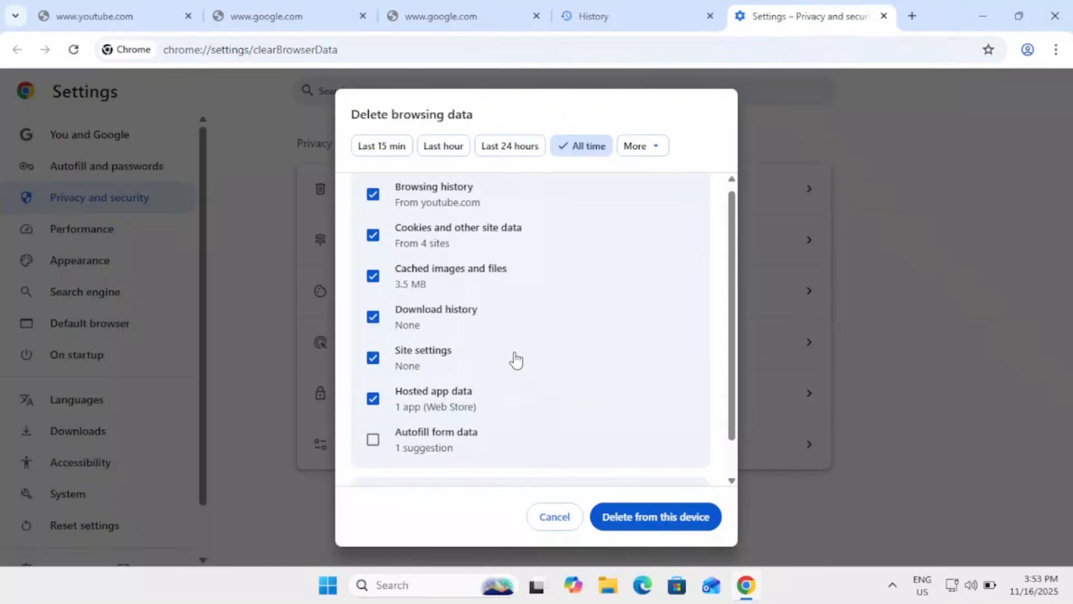
pyautogui.click(373, 401)
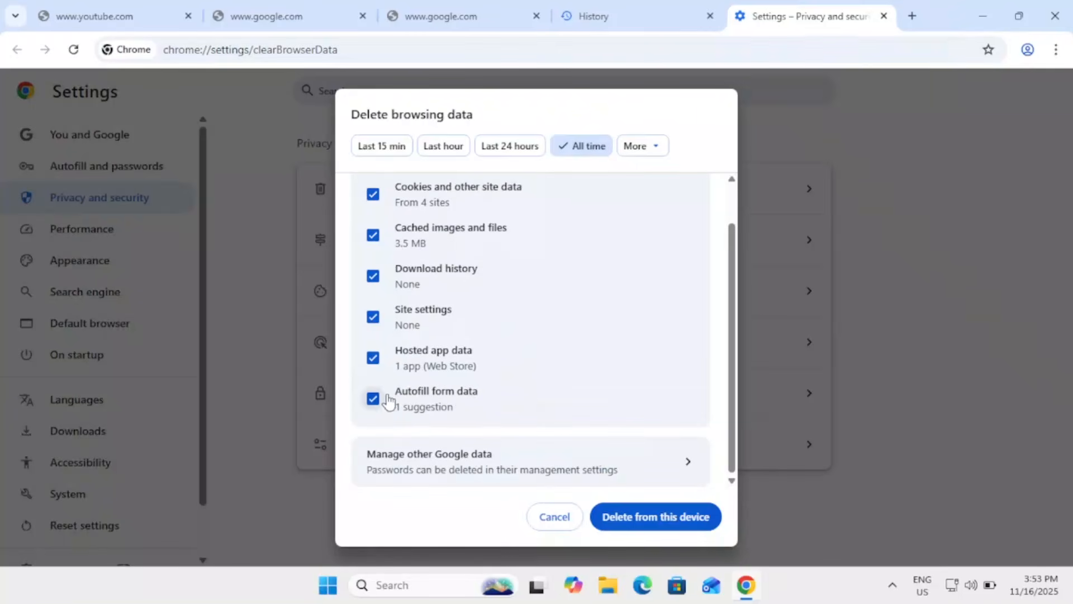
pyautogui.scroll(1, 454, 333)
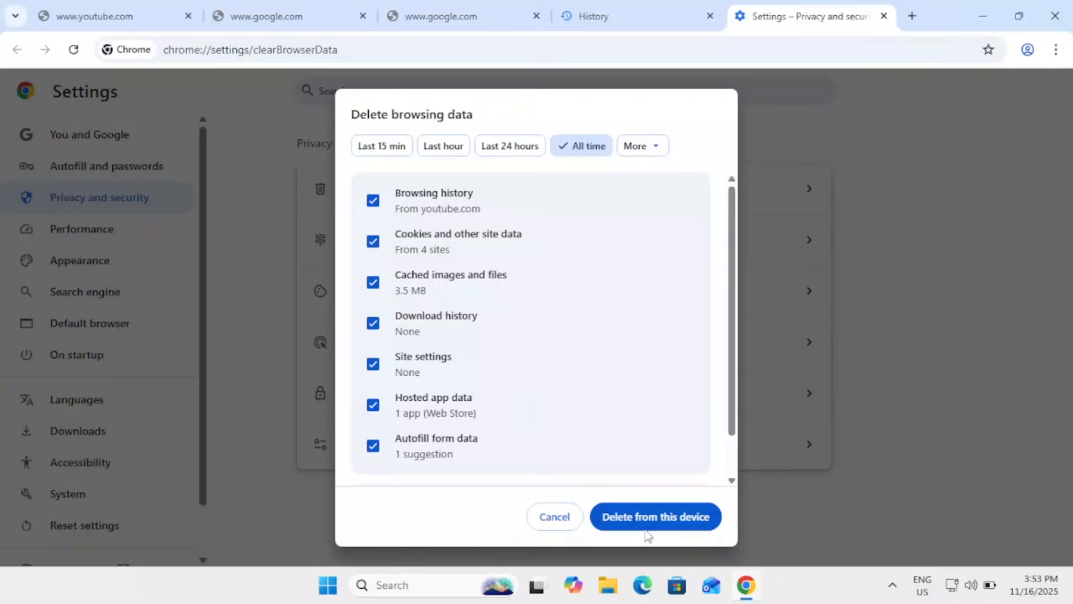
pyautogui.click(666, 520)
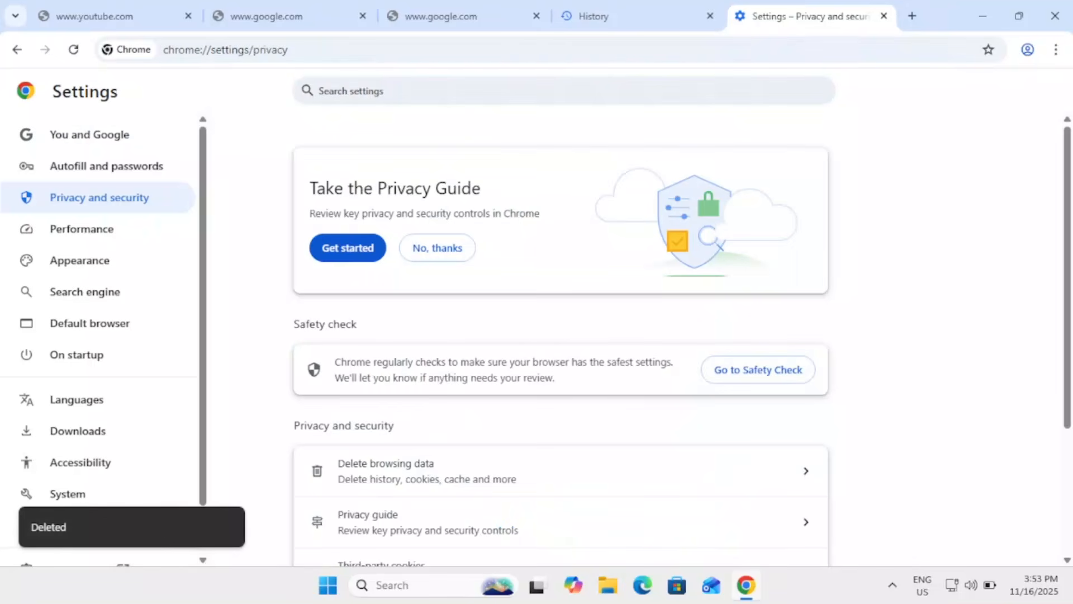
# Reload the YouTube page and both Google search pages to test whether they load
pyautogui.click(101, 23)
pyautogui.click(77, 56)
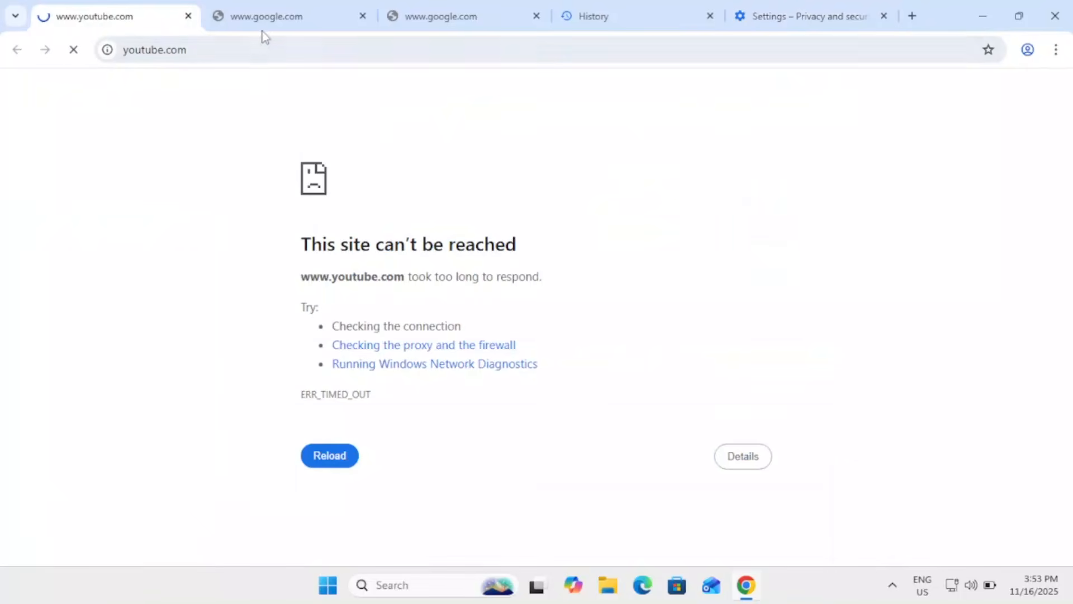
pyautogui.click(275, 24)
pyautogui.click(76, 54)
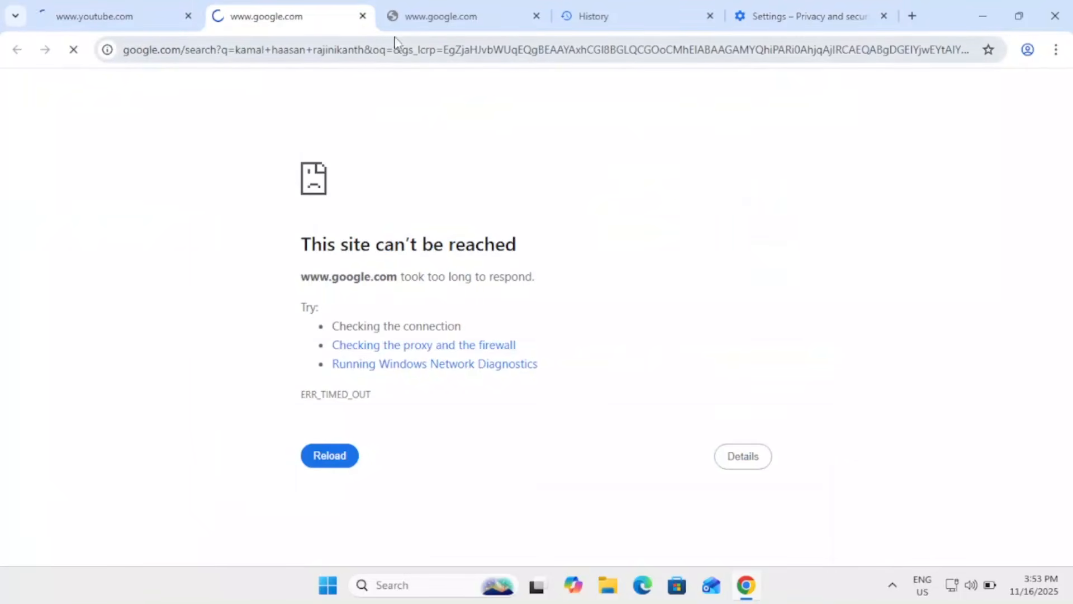
pyautogui.click(439, 27)
pyautogui.click(75, 56)
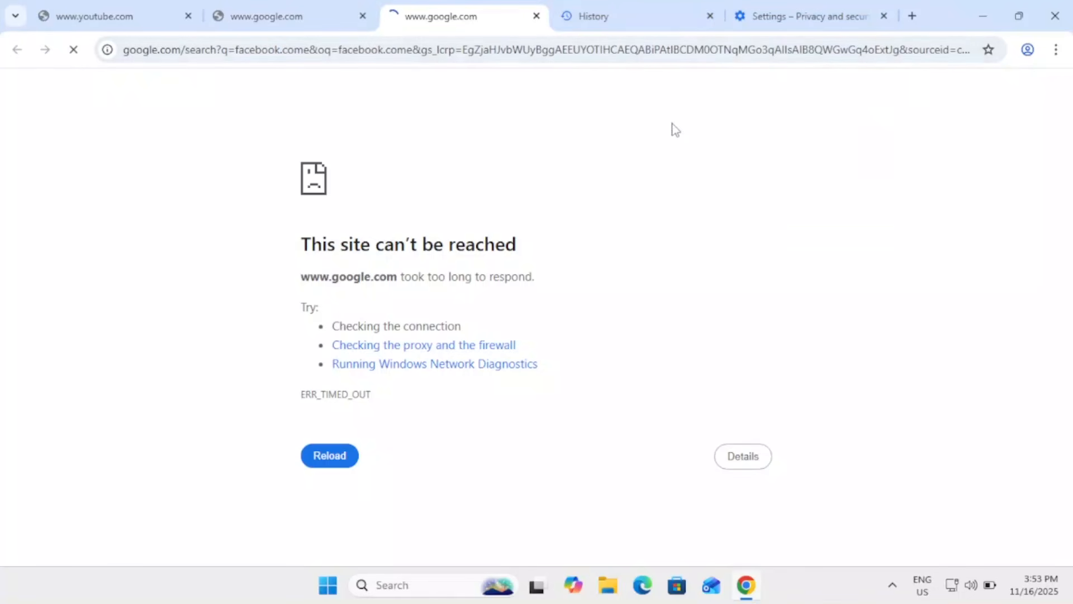
# Restore the Chrome settings to their original defaults
pyautogui.click(785, 25)
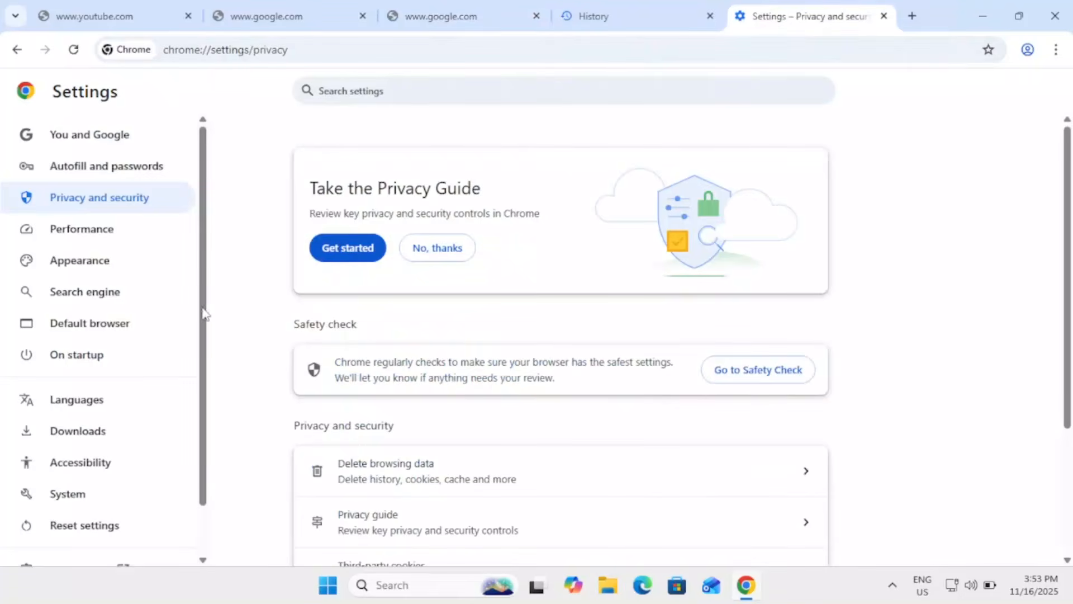
pyautogui.click(81, 525)
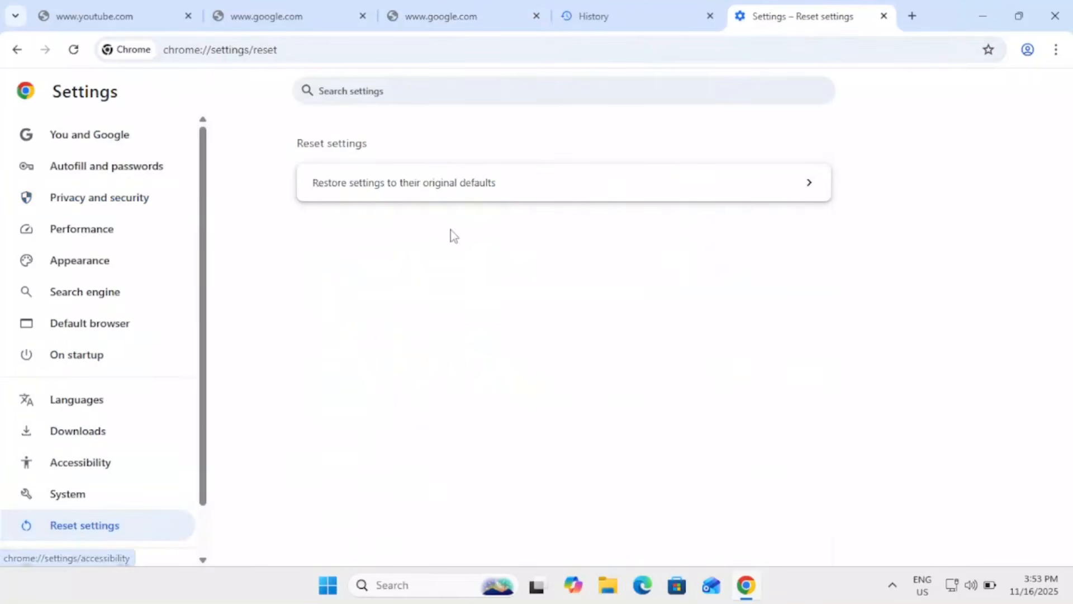
pyautogui.click(446, 192)
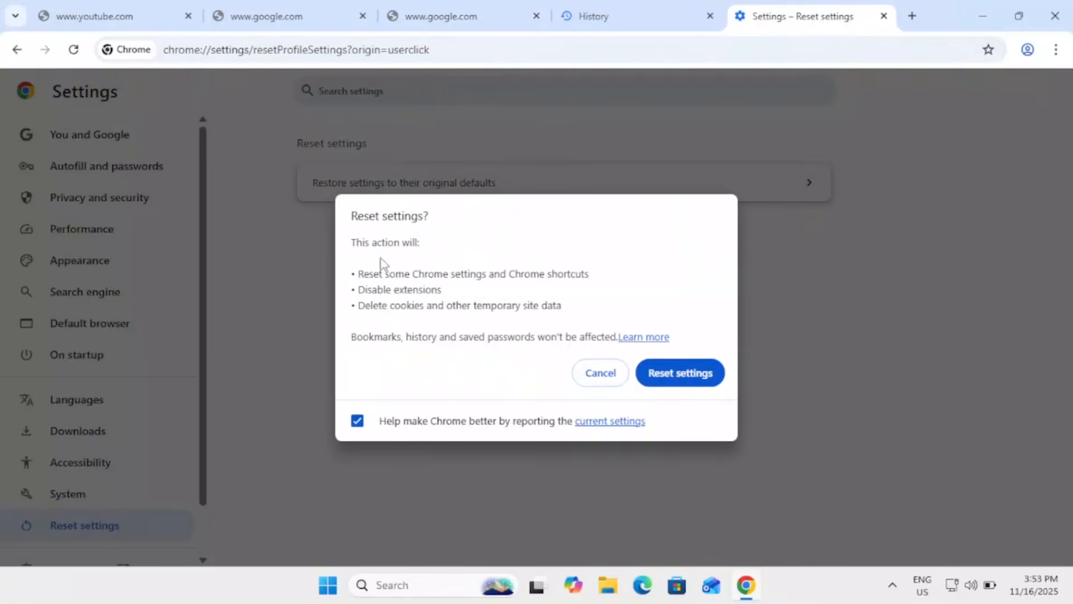
pyautogui.click(698, 378)
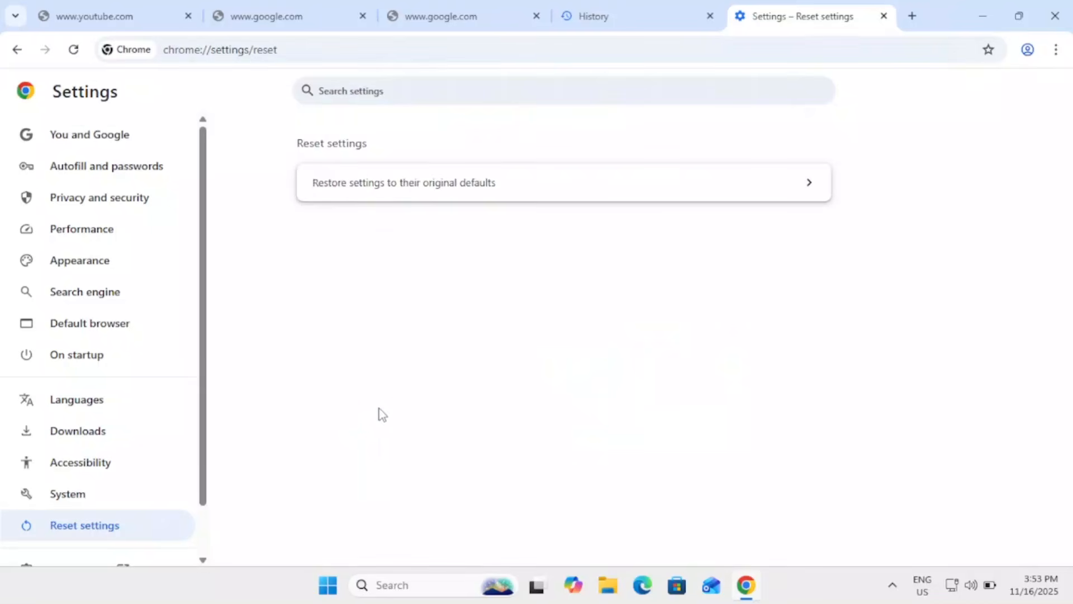
pyautogui.scroll(-2, 146, 412)
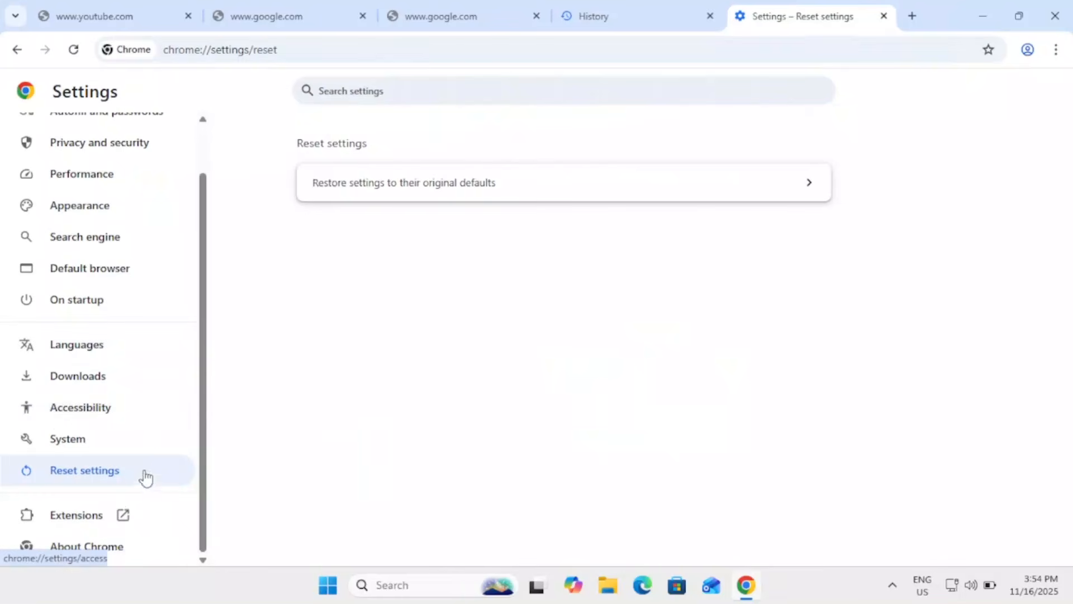
# Recheck the first Google search page, close Chrome, and load youtube.com in Microsoft Edge
pyautogui.click(272, 25)
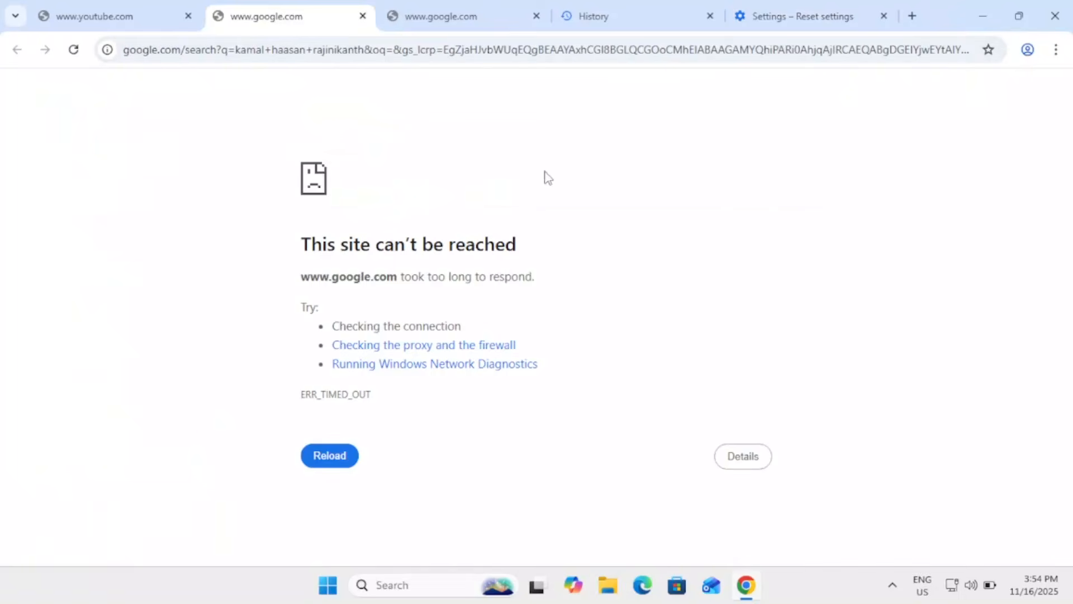
pyautogui.click(1054, 16)
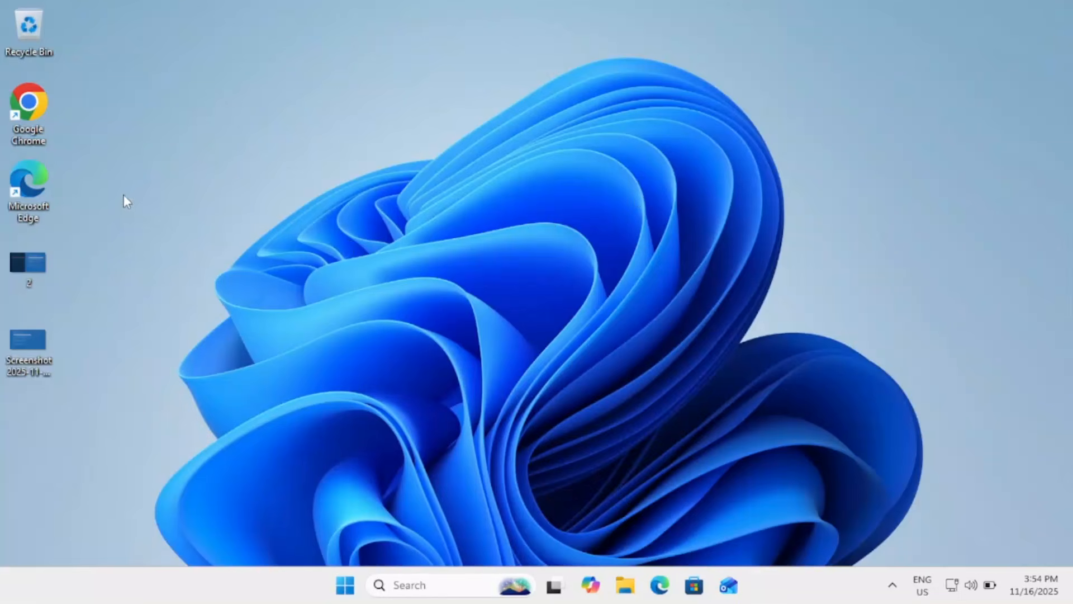
pyautogui.doubleClick(43, 192)
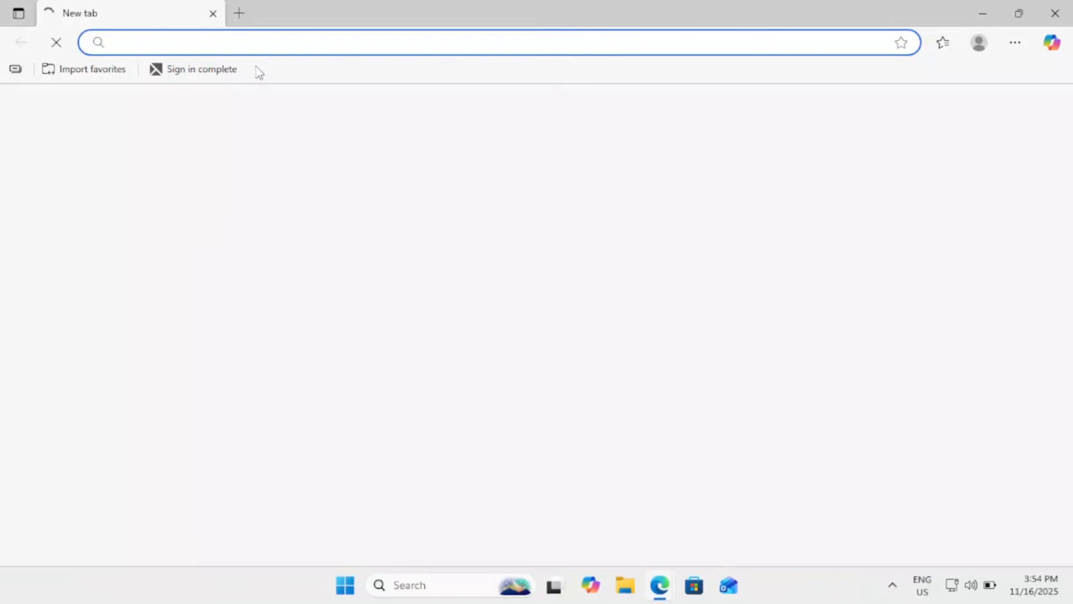
pyautogui.write('you')
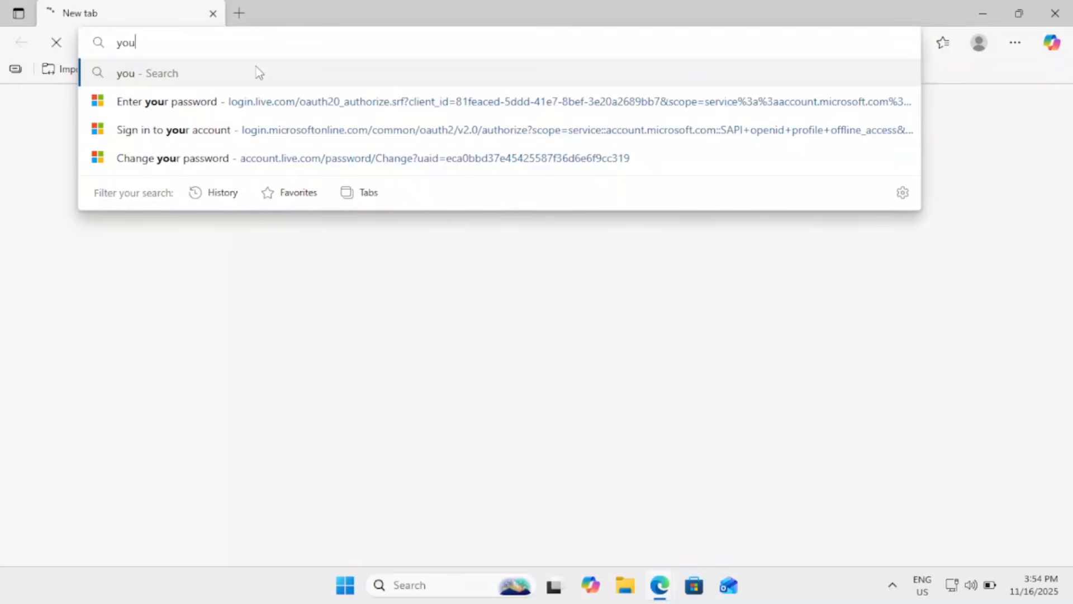
pyautogui.write('tube.com')
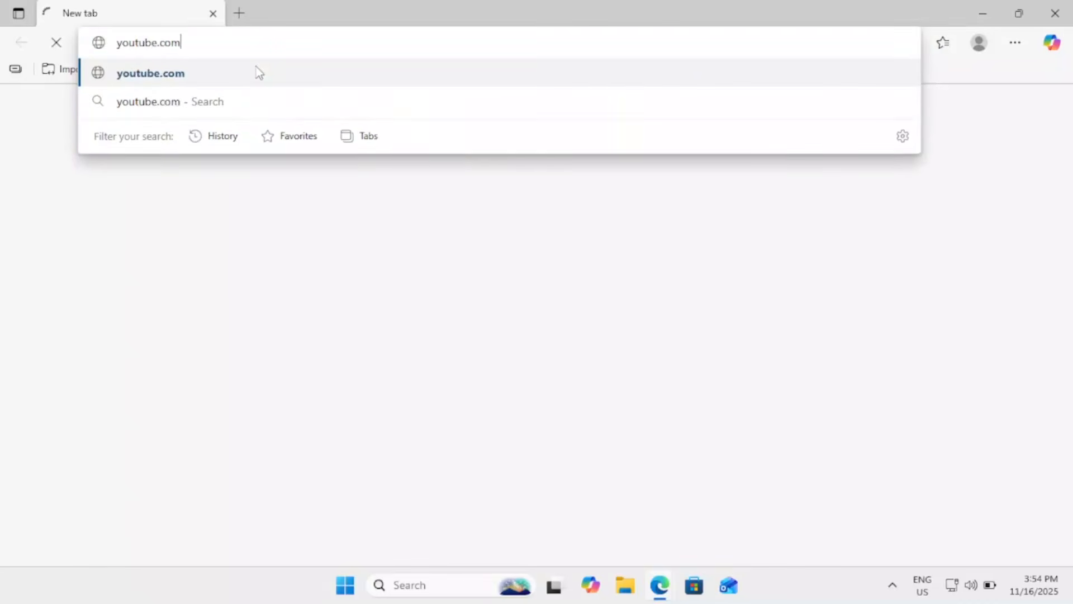
pyautogui.press('Return')
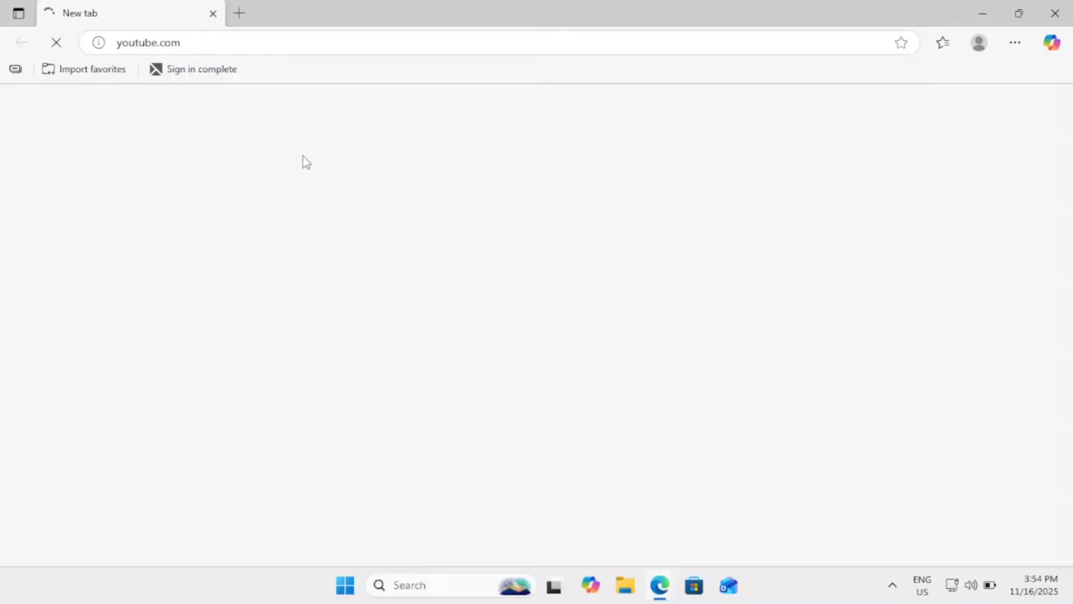
# Open a second tab in Edge and check whether the youtube.com tab and the new tab load
pyautogui.click(239, 14)
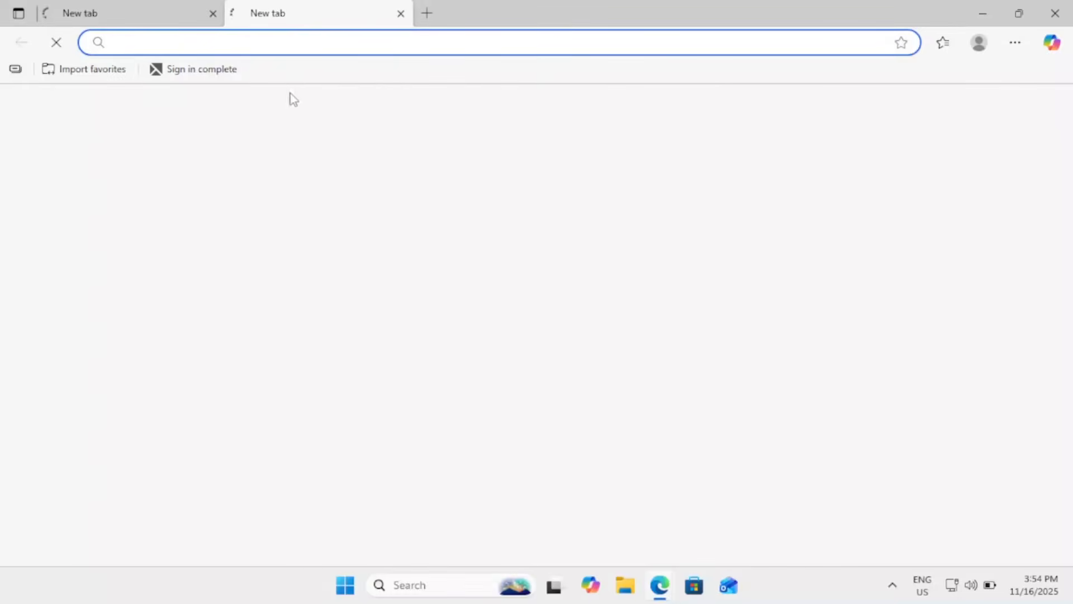
pyautogui.click(139, 24)
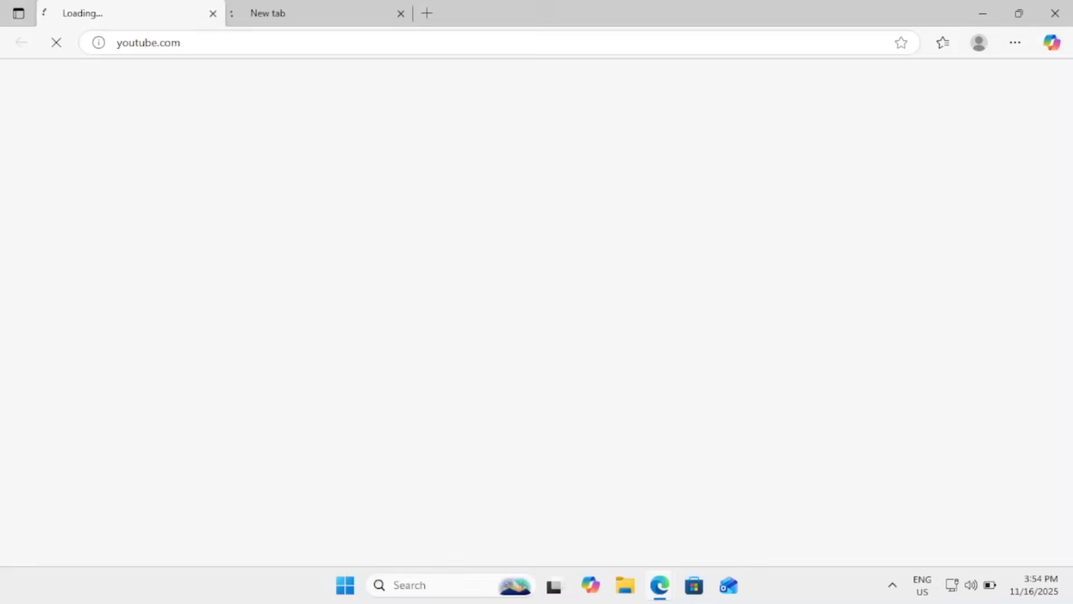
pyautogui.click(314, 20)
pyautogui.click(160, 22)
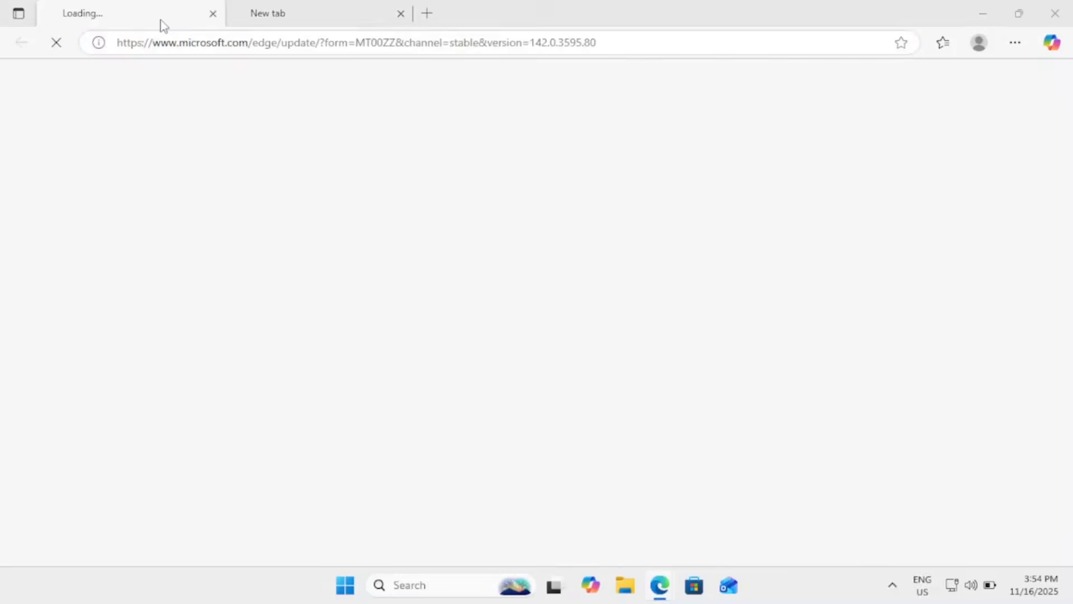
pyautogui.click(311, 17)
pyautogui.click(219, 74)
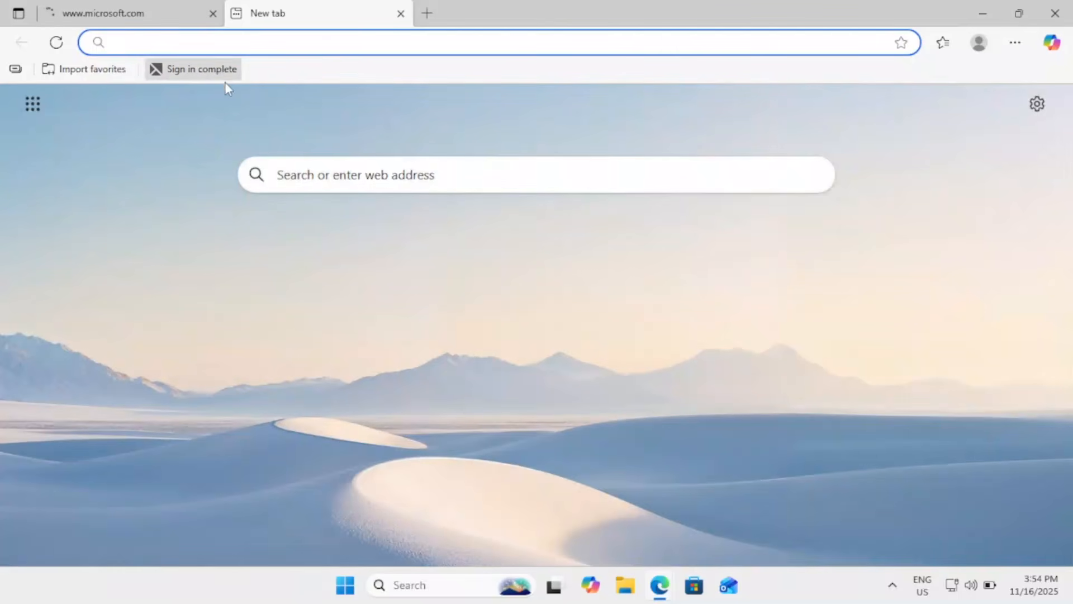
# Recheck whether the pages in both open Edge tabs load, and close the browser
pyautogui.click(143, 23)
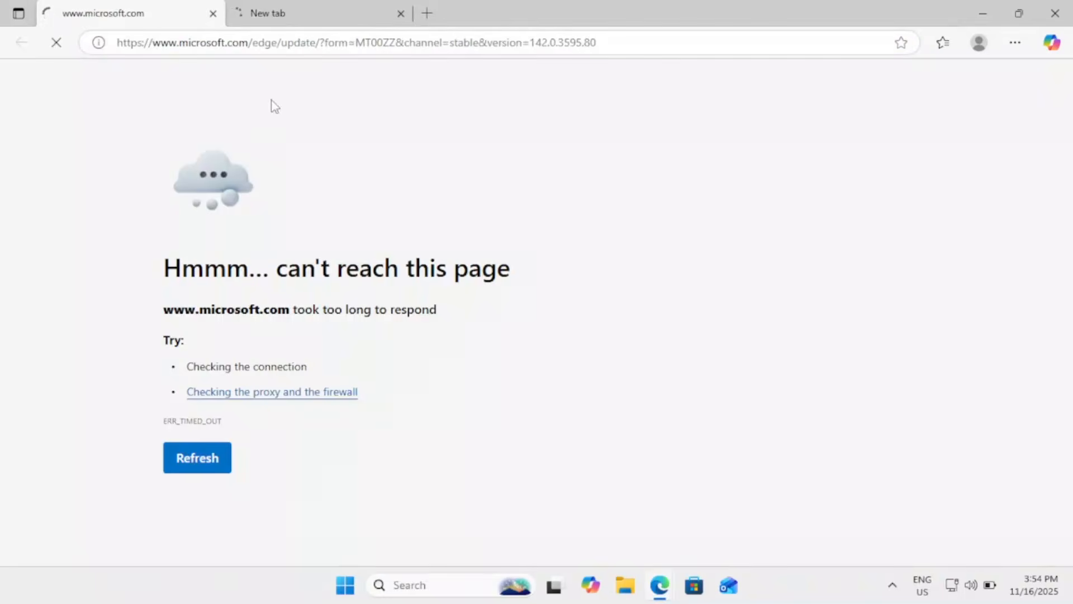
pyautogui.click(290, 21)
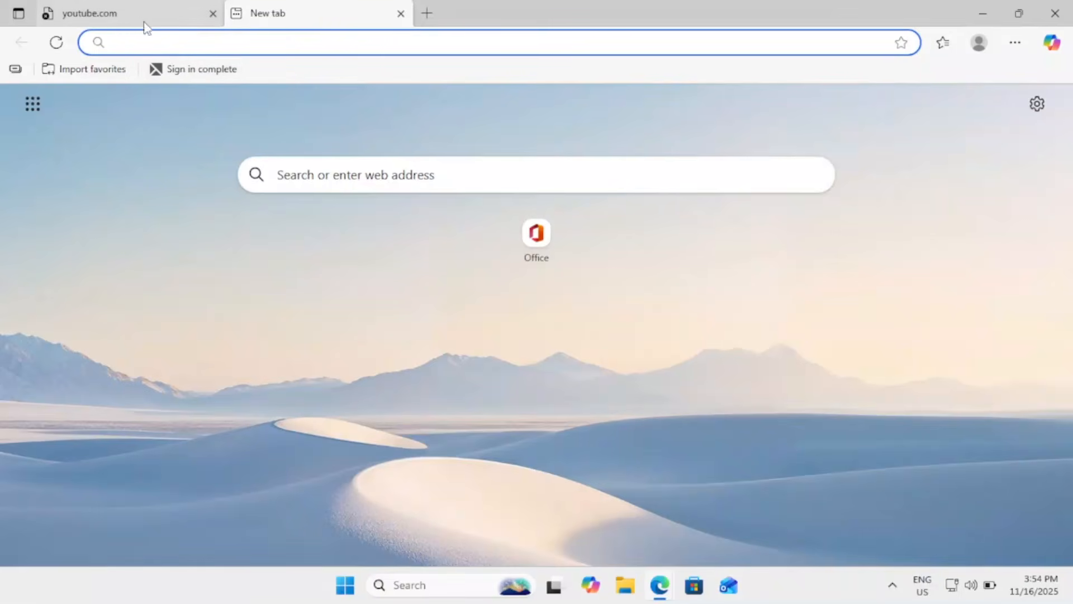
pyautogui.click(142, 24)
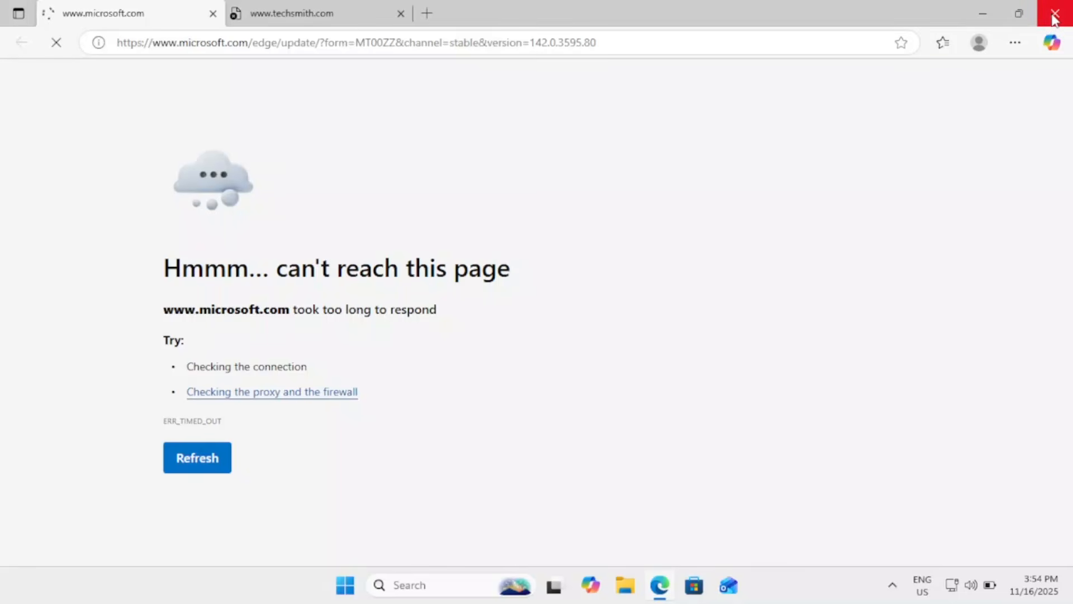
pyautogui.click(1054, 16)
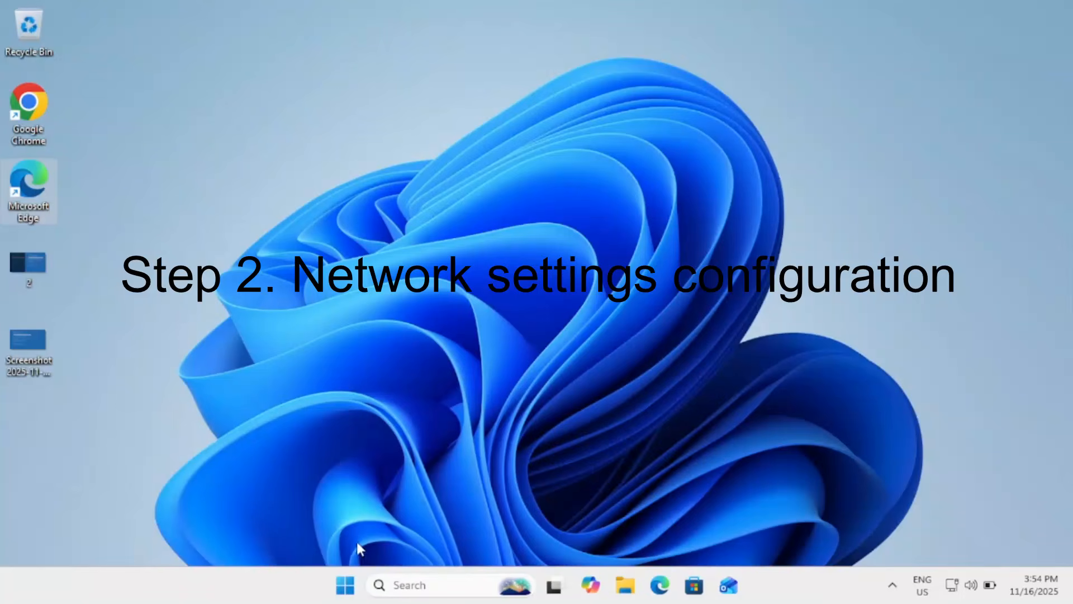
# Dismiss the taskbar pin notification and open Network Connections by running ncpa.cpl
pyautogui.rightClick(345, 586)
pyautogui.click(295, 493)
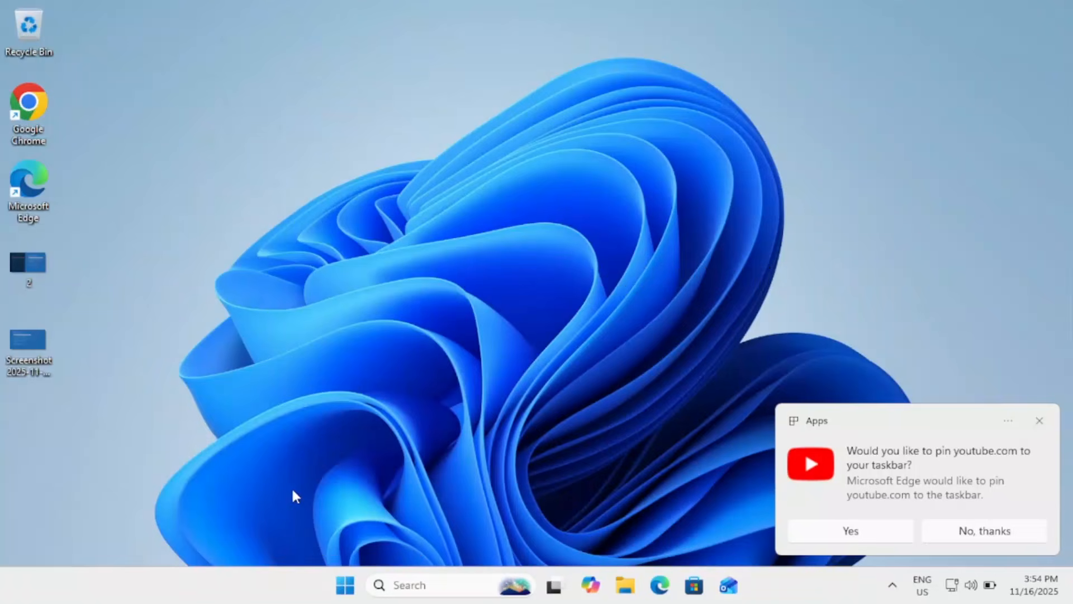
pyautogui.click(1039, 420)
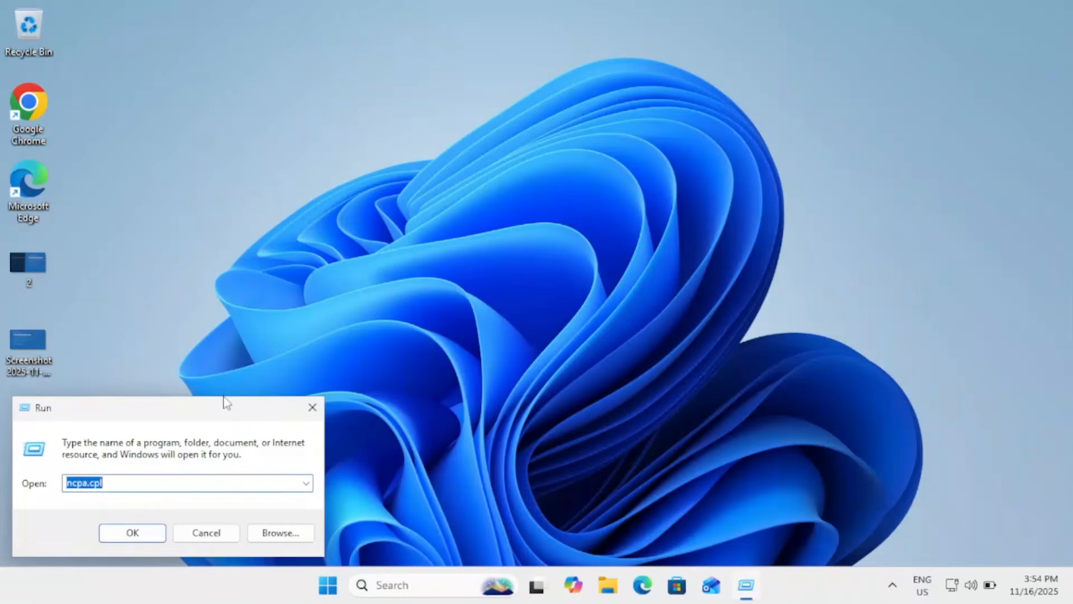
pyautogui.moveTo(246, 398); pyautogui.dragTo(574, 249)
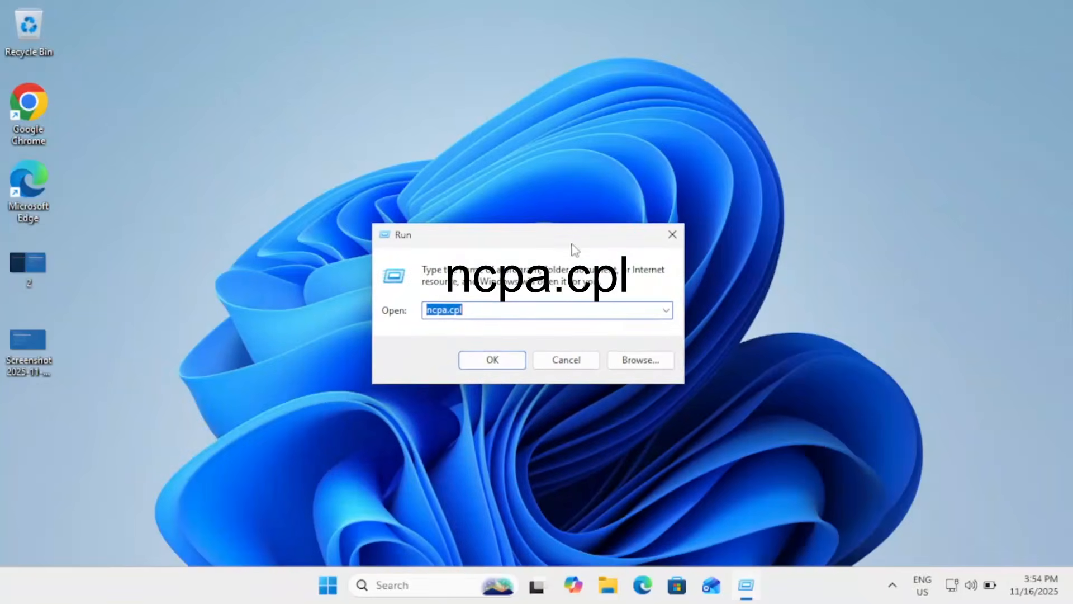
pyautogui.write('nc')
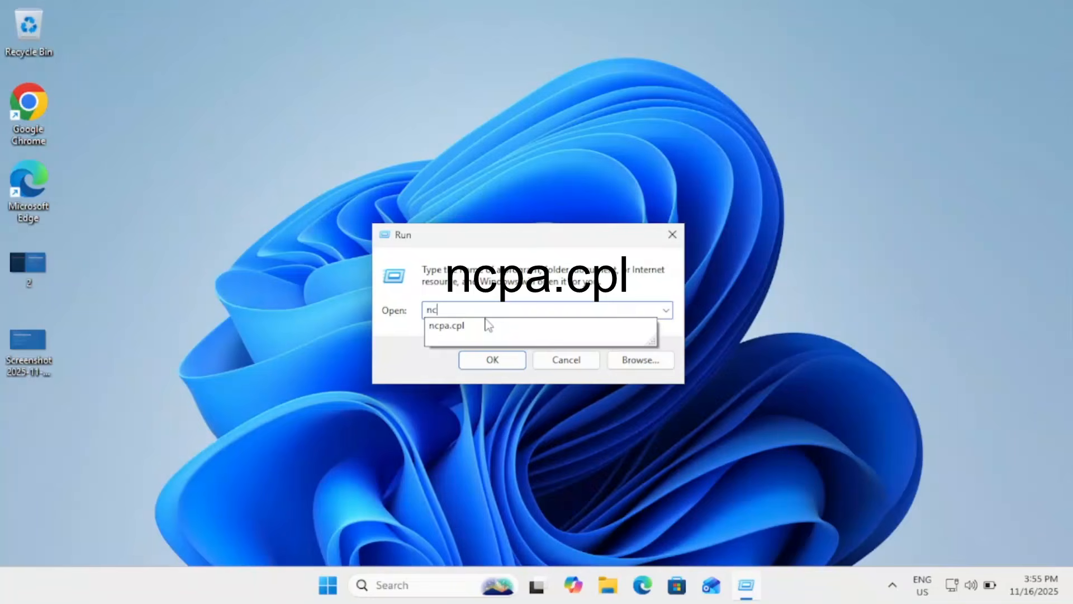
pyautogui.press('Down')
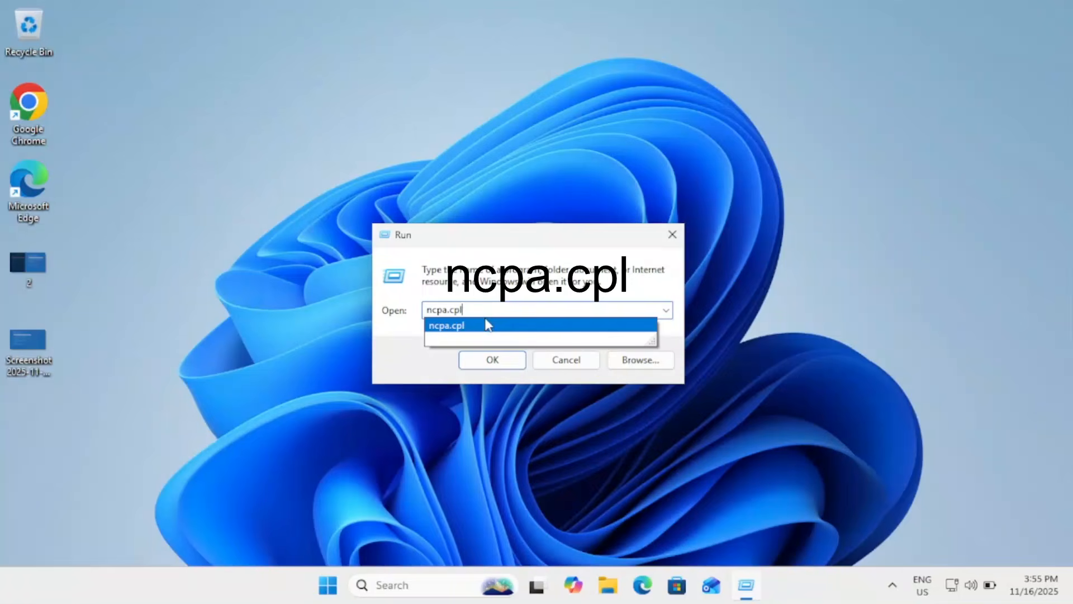
pyautogui.click(523, 232)
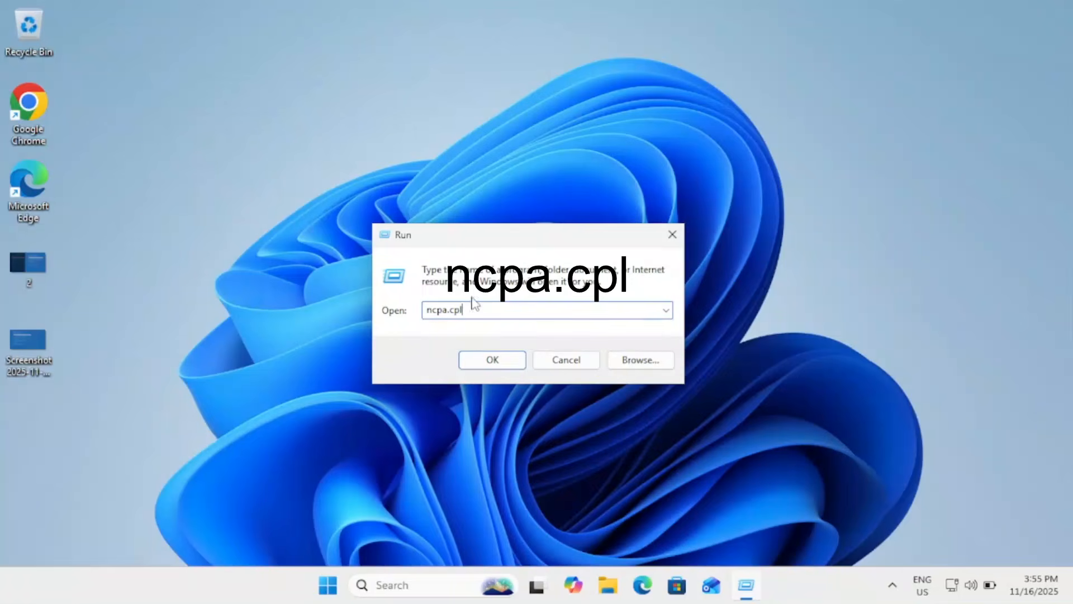
pyautogui.click(485, 363)
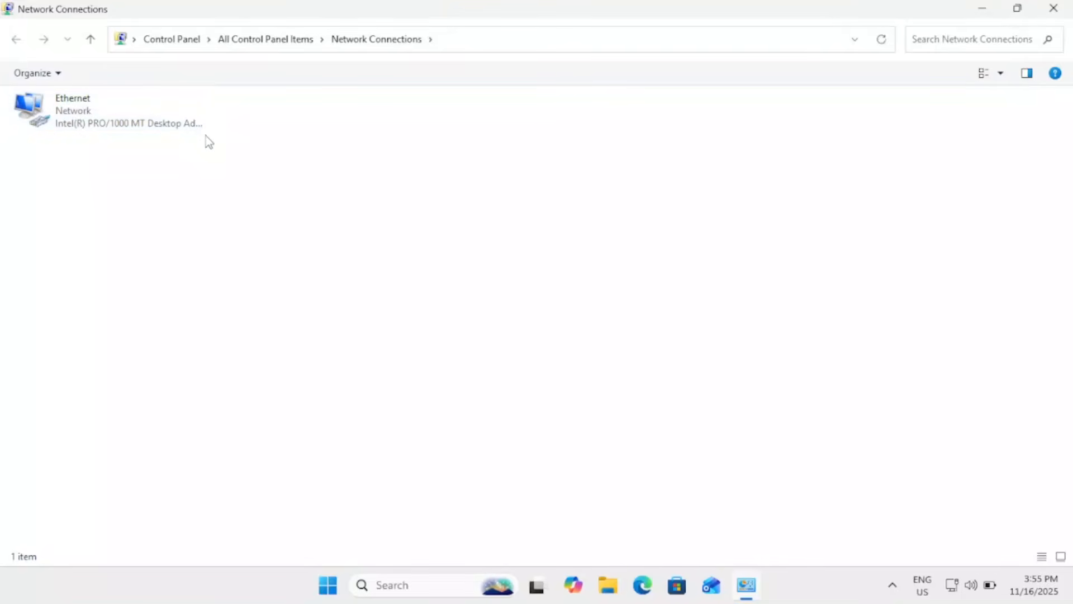
# Open the Internet Protocol Version 4 (TCP/IPv4) properties of the Ethernet adapter
pyautogui.click(202, 106)
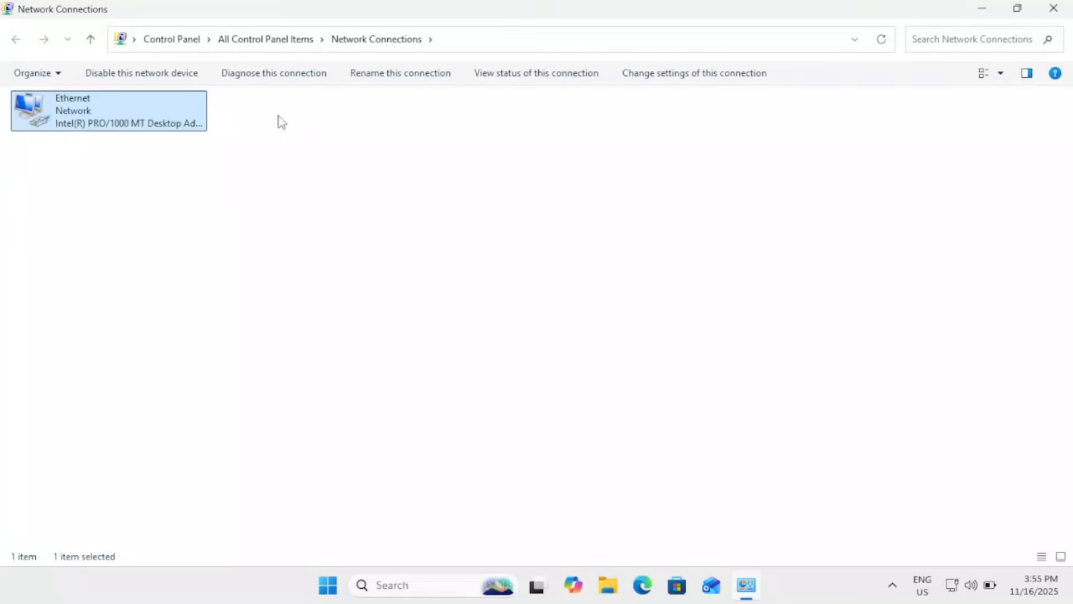
pyautogui.rightClick(123, 115)
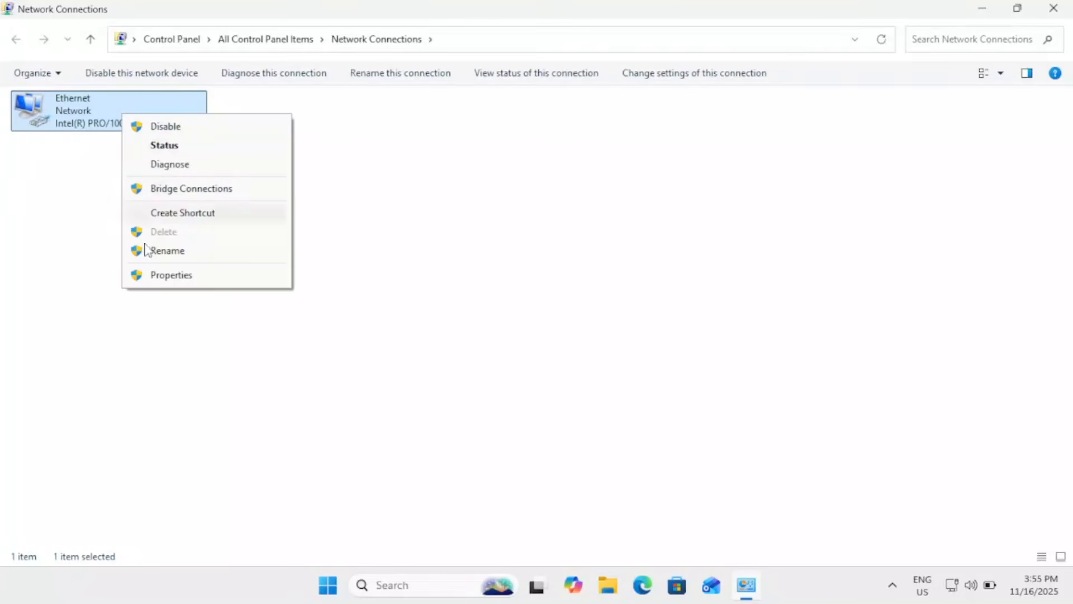
pyautogui.click(181, 277)
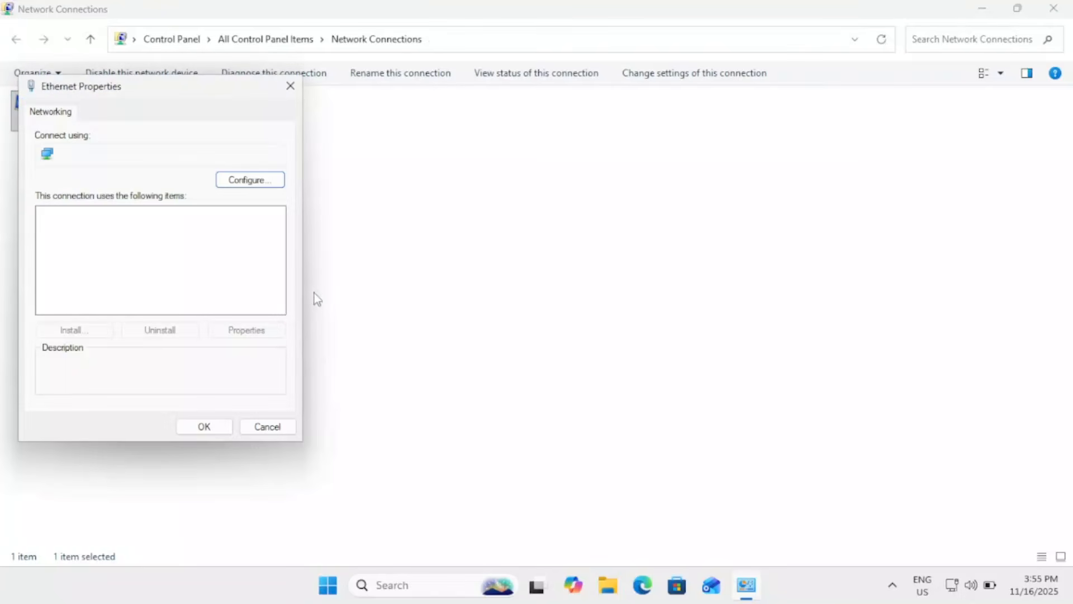
pyautogui.moveTo(212, 90); pyautogui.dragTo(526, 137)
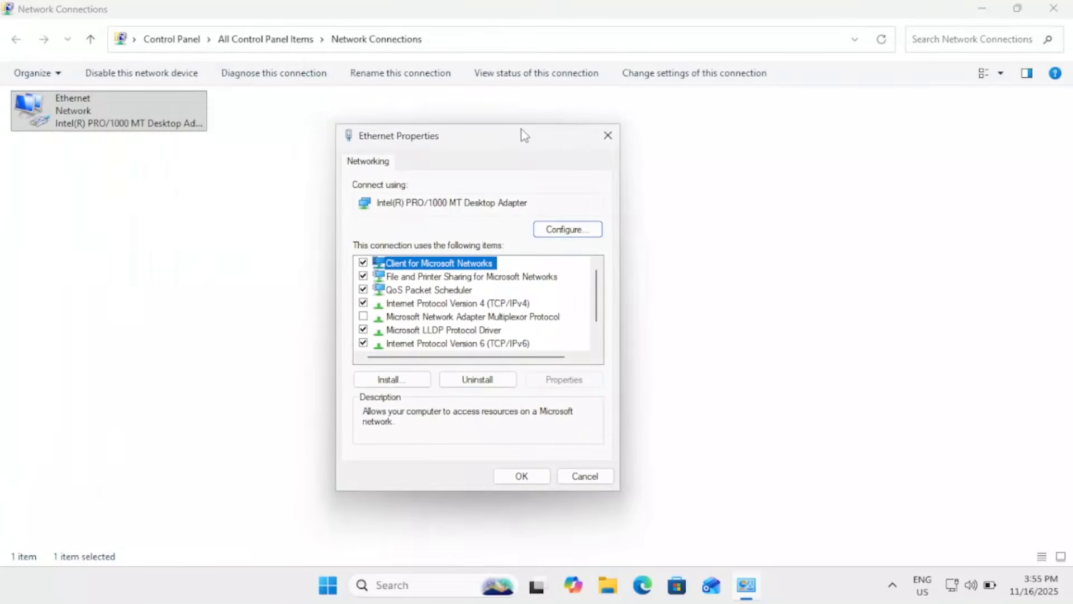
pyautogui.doubleClick(404, 307)
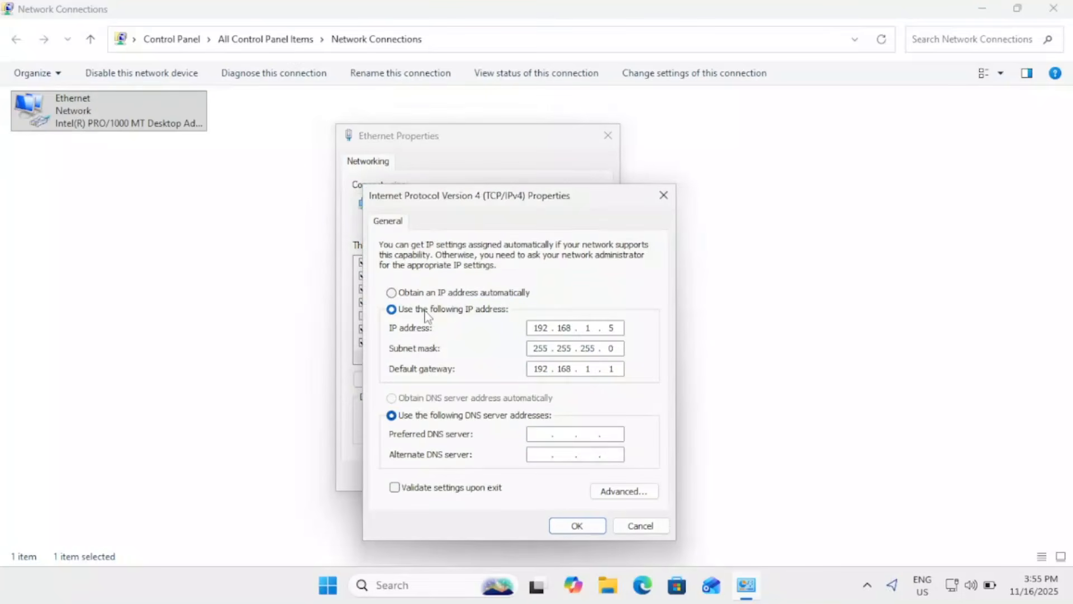
pyautogui.moveTo(581, 201); pyautogui.dragTo(625, 152)
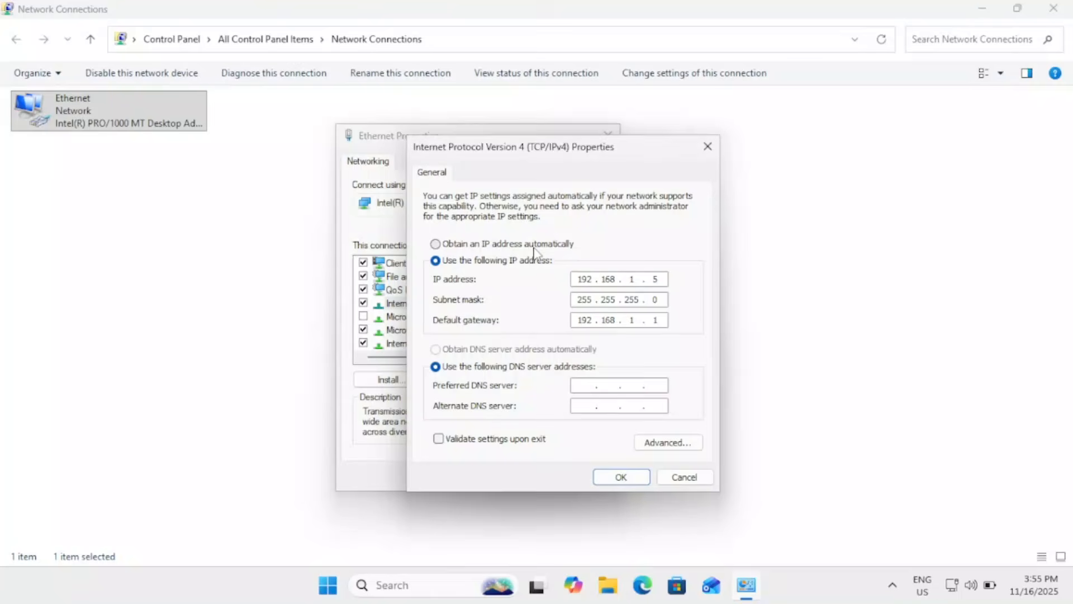
# Set IPv4 to obtain the IP address and DNS server address automatically, and apply the Ethernet properties
pyautogui.click(512, 244)
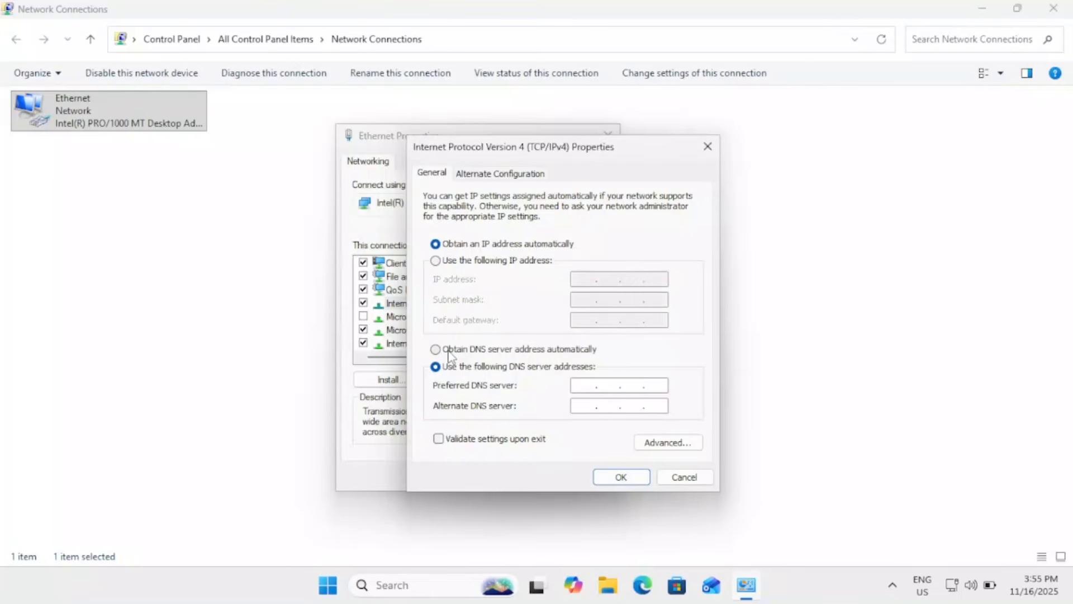
pyautogui.click(540, 351)
pyautogui.click(622, 478)
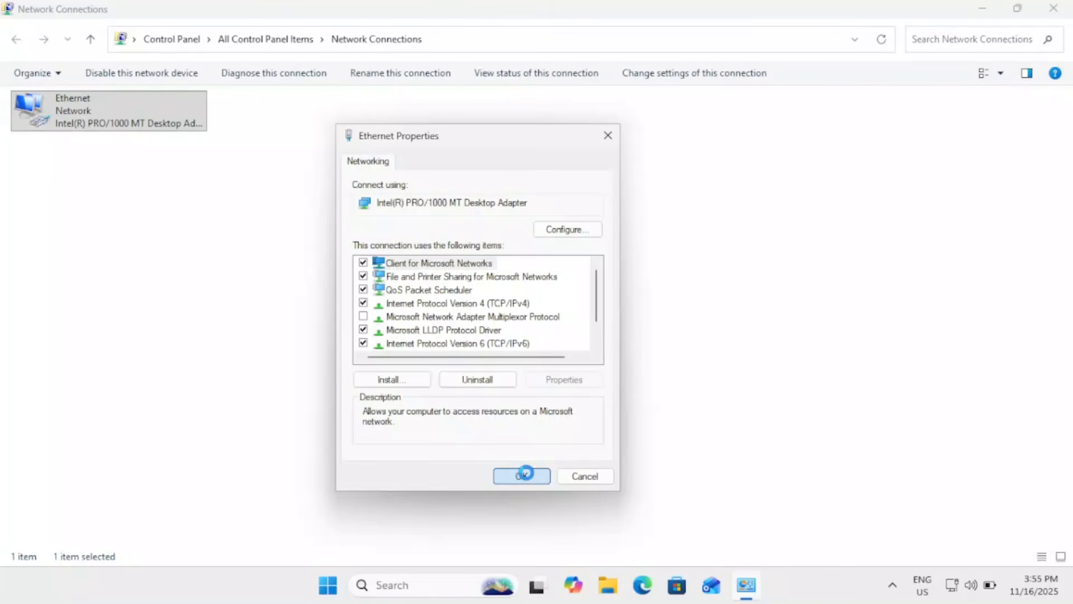
pyautogui.click(526, 473)
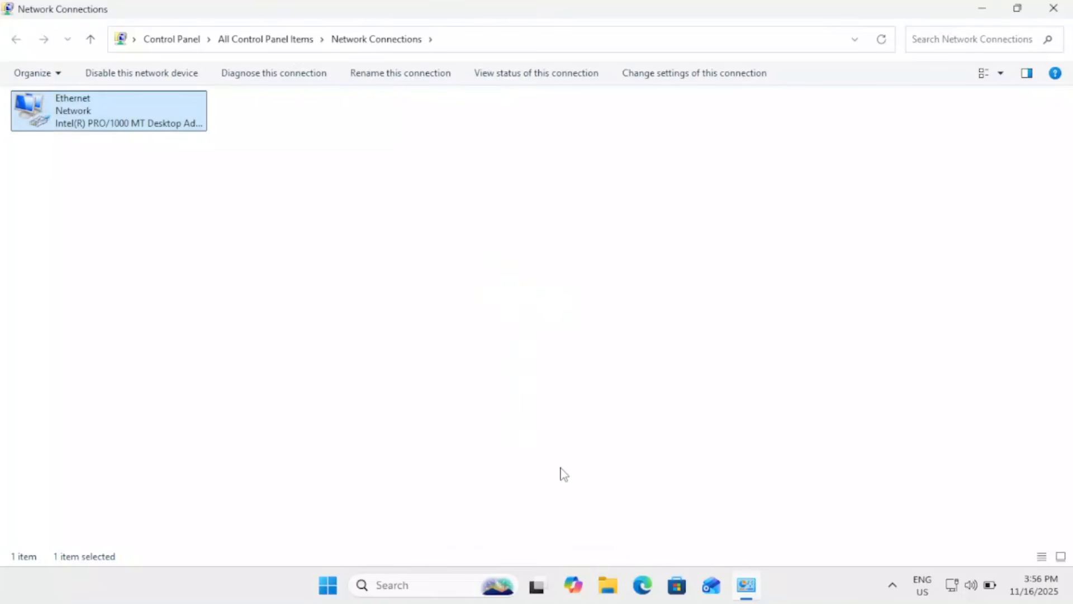
# Switch to Google Chrome and load youtube.com to test the connection
pyautogui.click(426, 589)
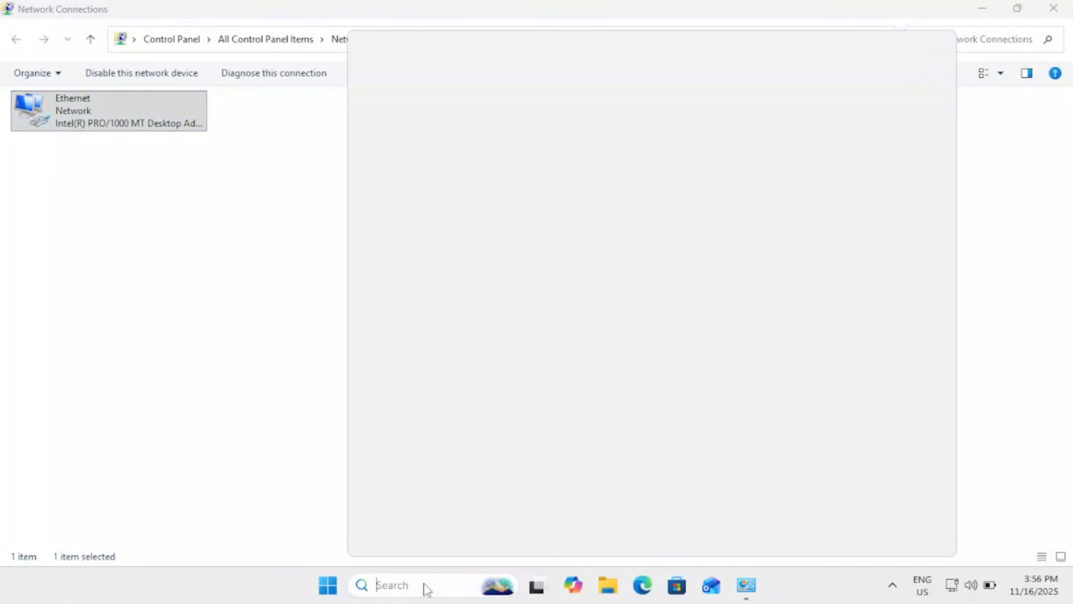
pyautogui.write('google Chrome')
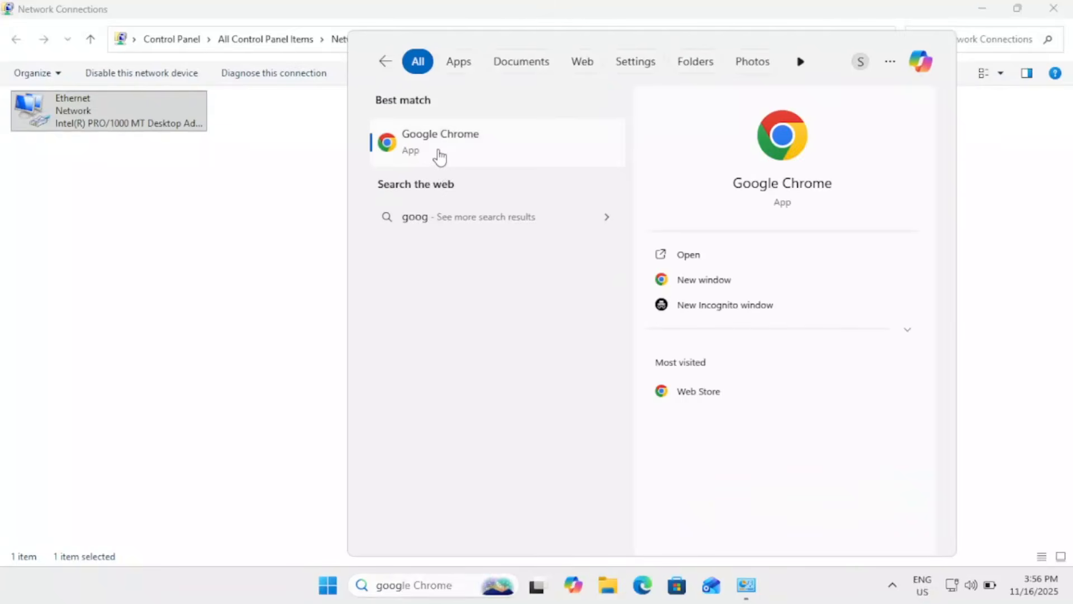
pyautogui.click(439, 157)
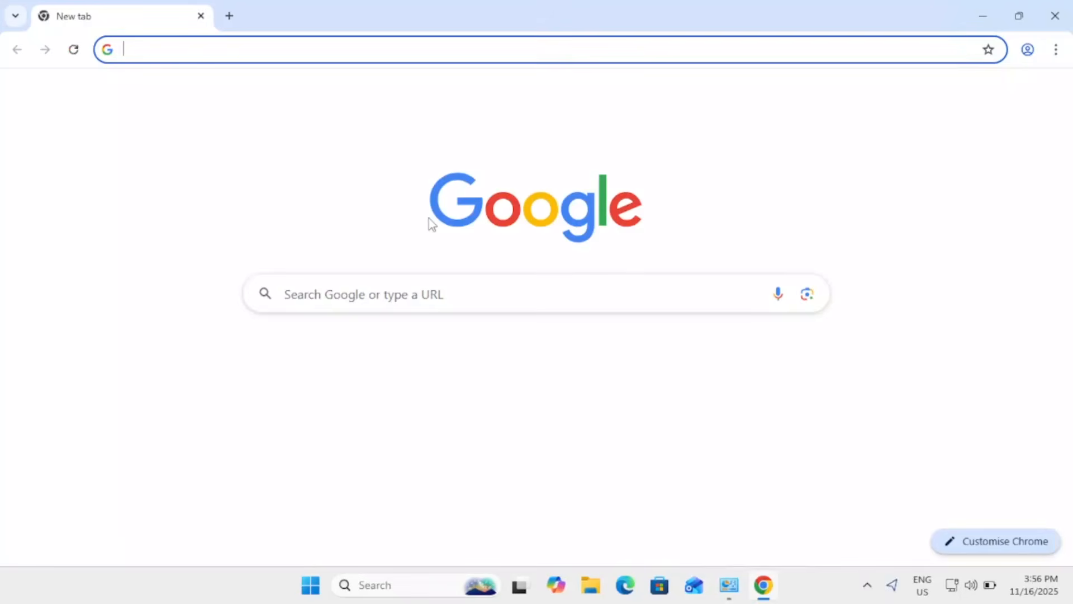
pyautogui.click(486, 377)
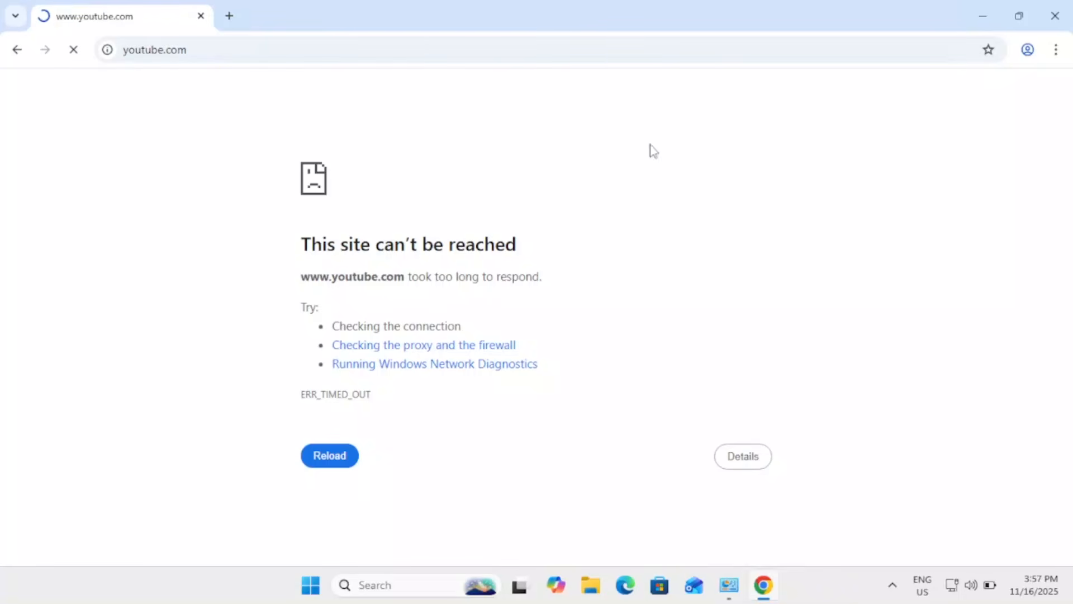
# Close Chrome and the Network Connections window
pyautogui.click(1047, 29)
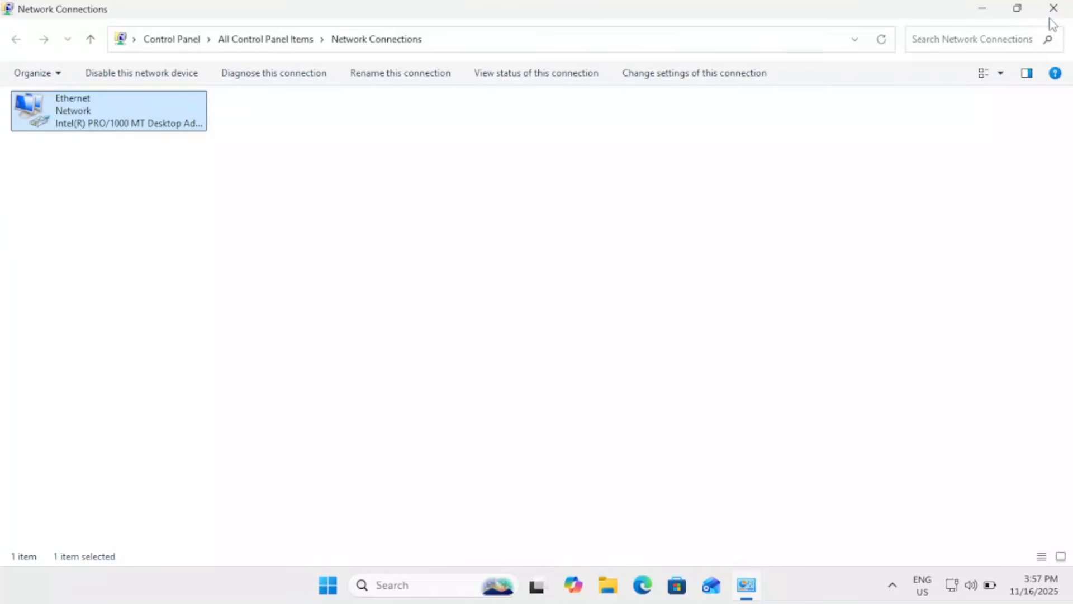
pyautogui.rightClick(131, 118)
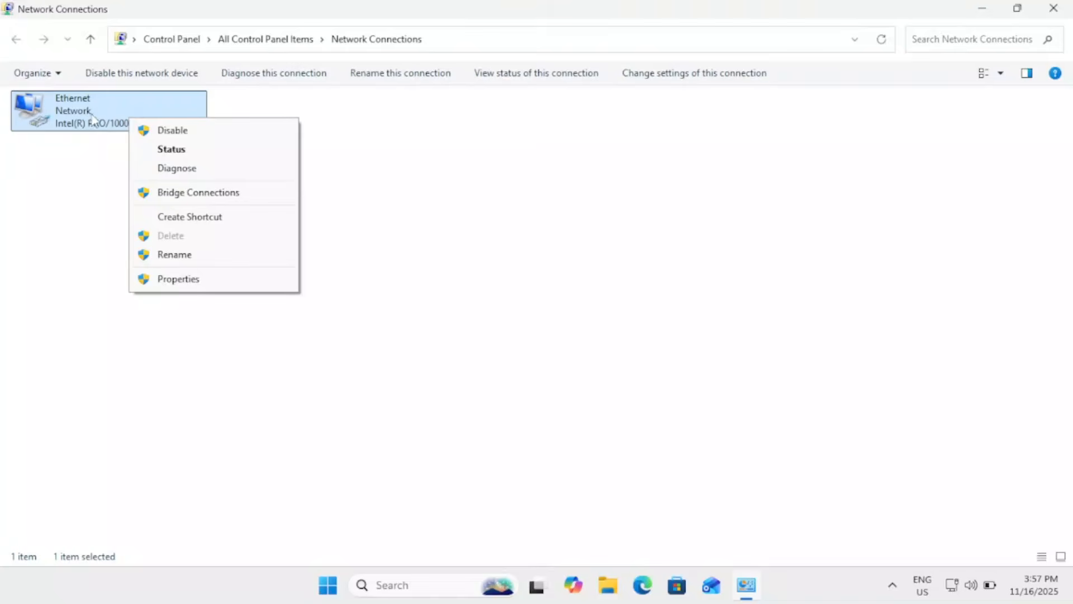
pyautogui.click(1053, 9)
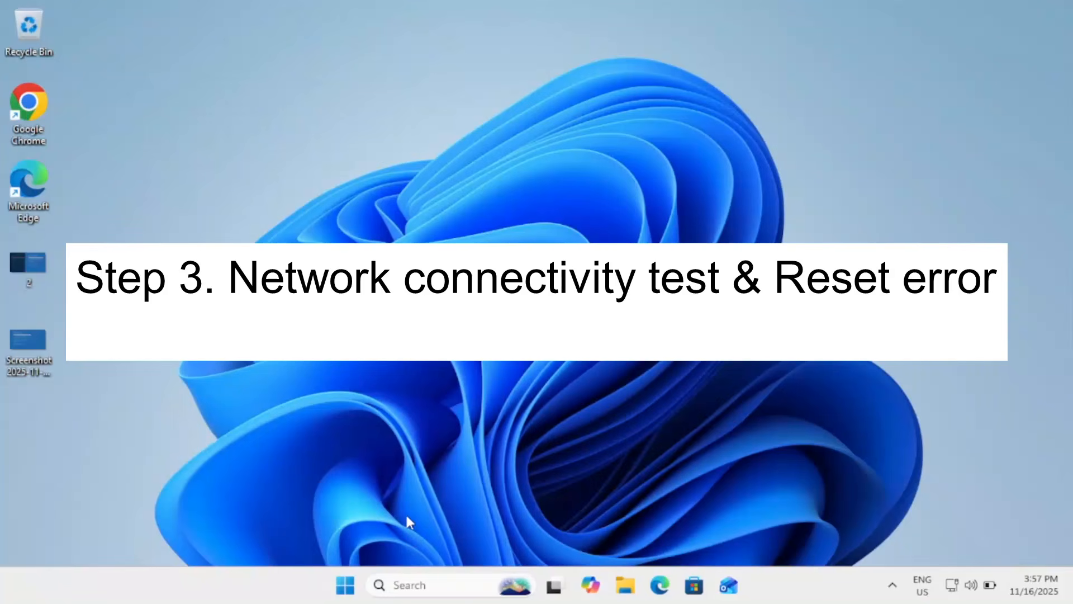
# Search for cmd and open Command Prompt as administrator
pyautogui.click(430, 581)
pyautogui.write('cmd')
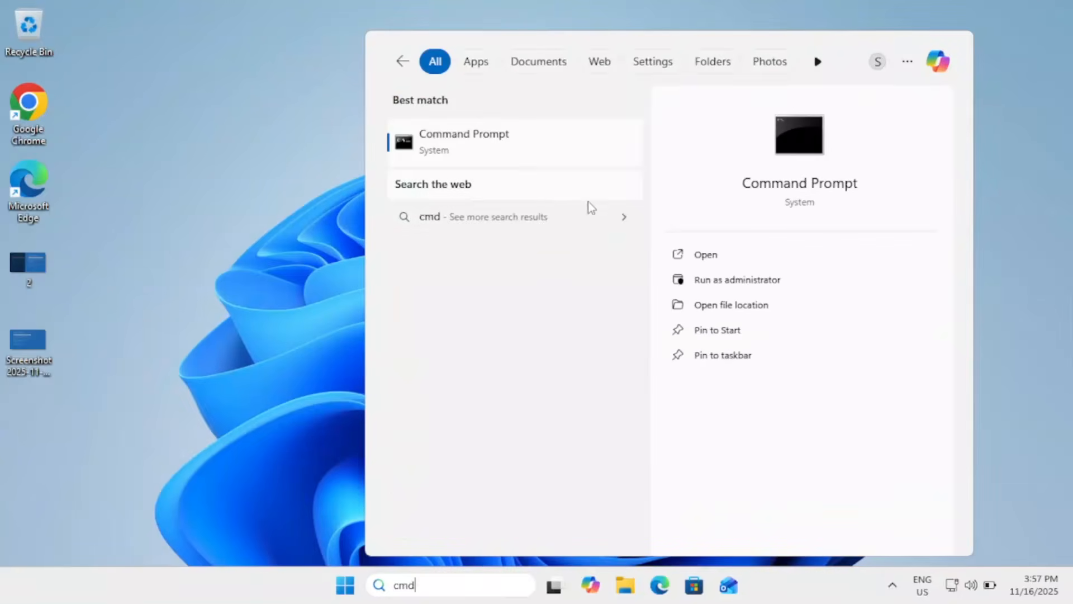
pyautogui.click(734, 278)
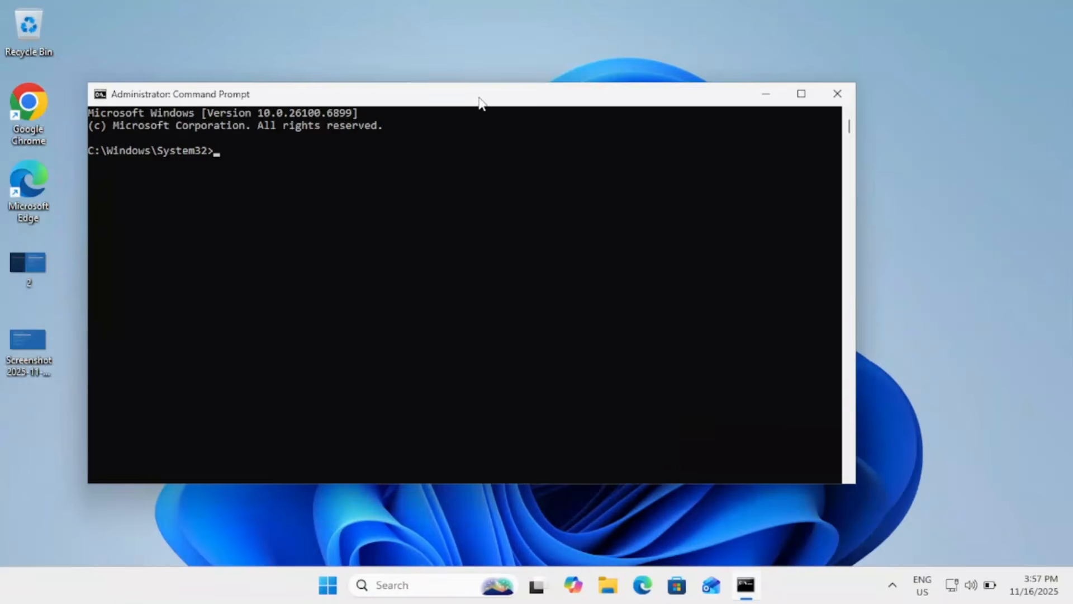
pyautogui.moveTo(479, 101); pyautogui.dragTo(536, 120)
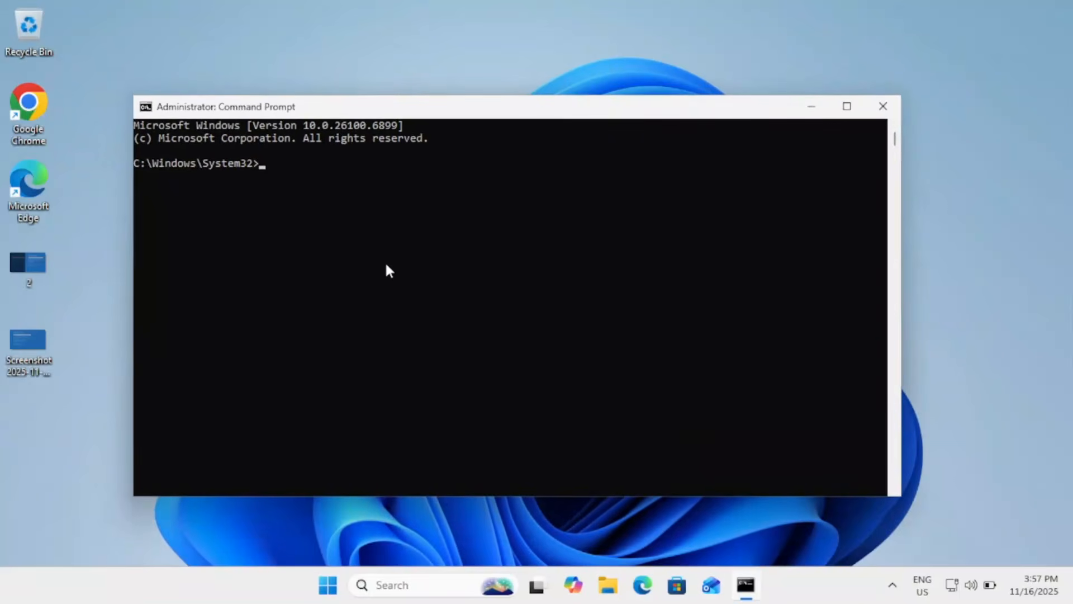
# Test connectivity to Google by running ping google.com
pyautogui.write('ping g')
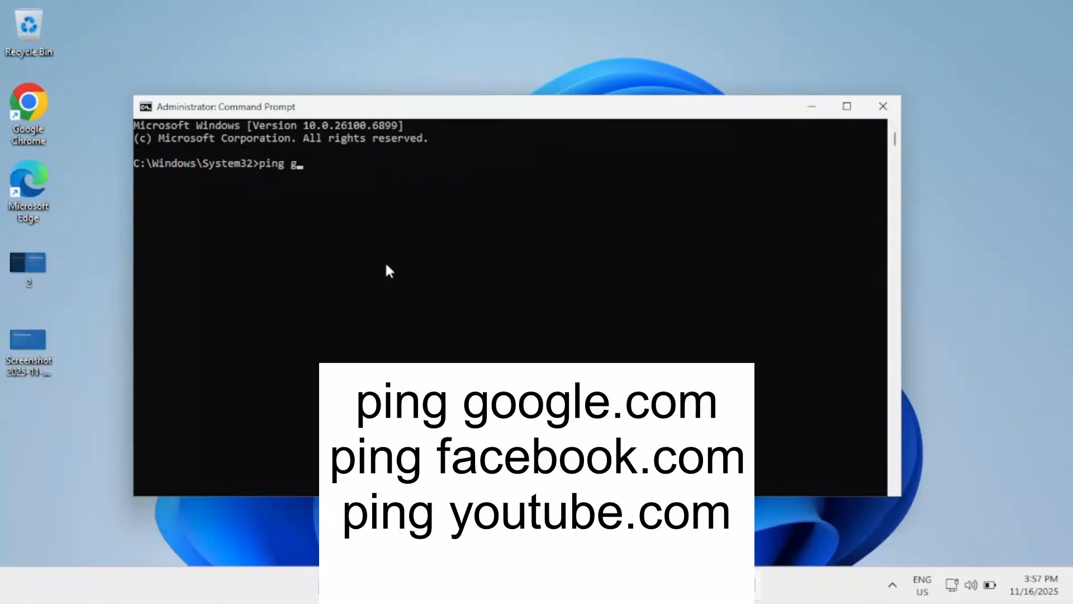
pyautogui.write('oogle.com')
pyautogui.press('Return')
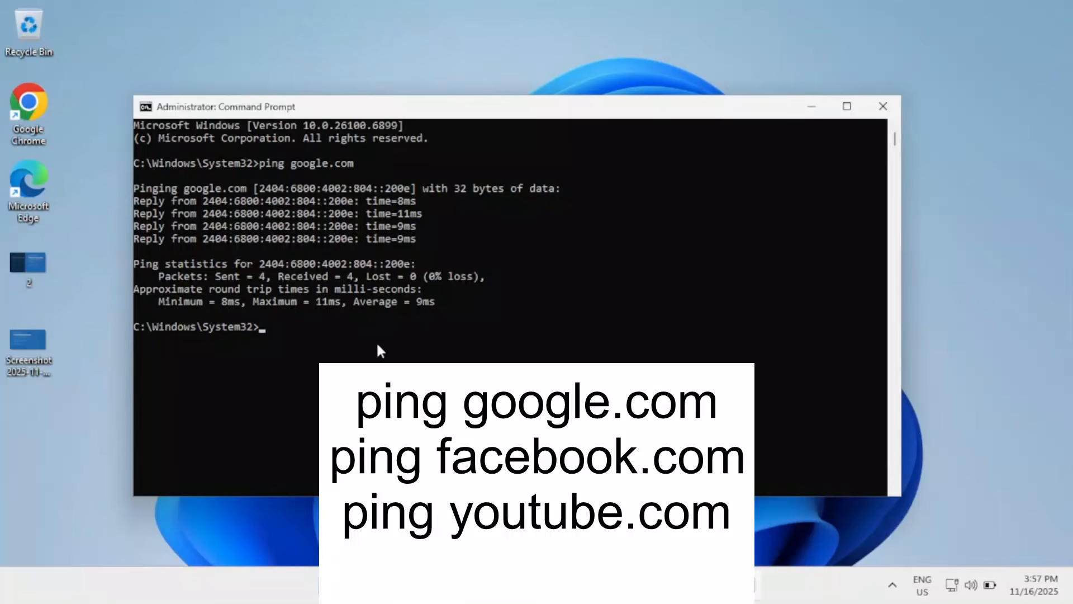
# Clear the console output with cls and test connectivity to YouTube by running ping youtube.com
pyautogui.write('cls')
pyautogui.press('Return')
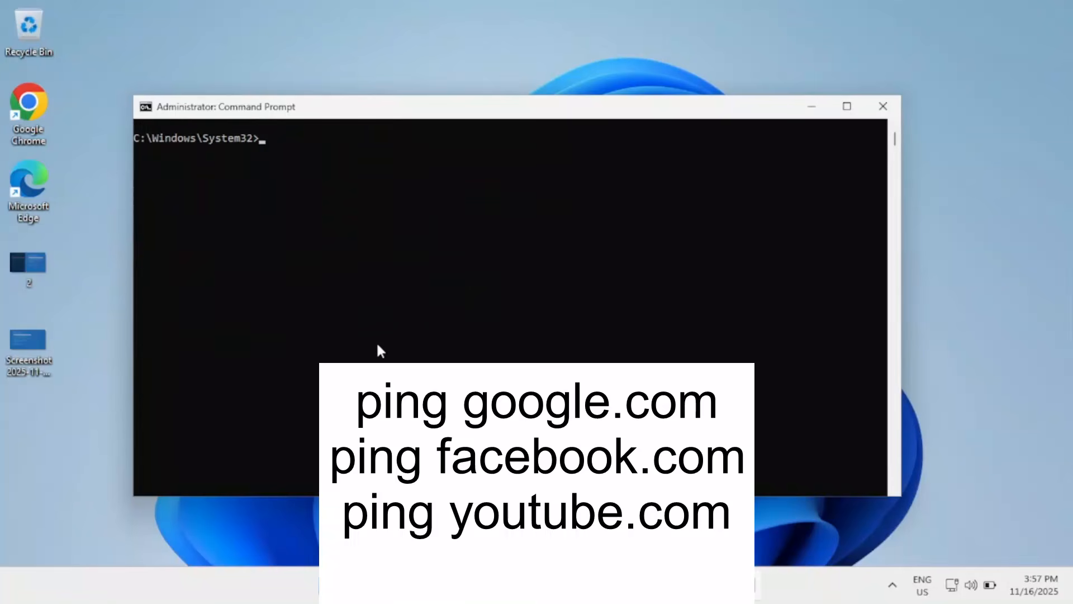
pyautogui.write('ping youtube.com')
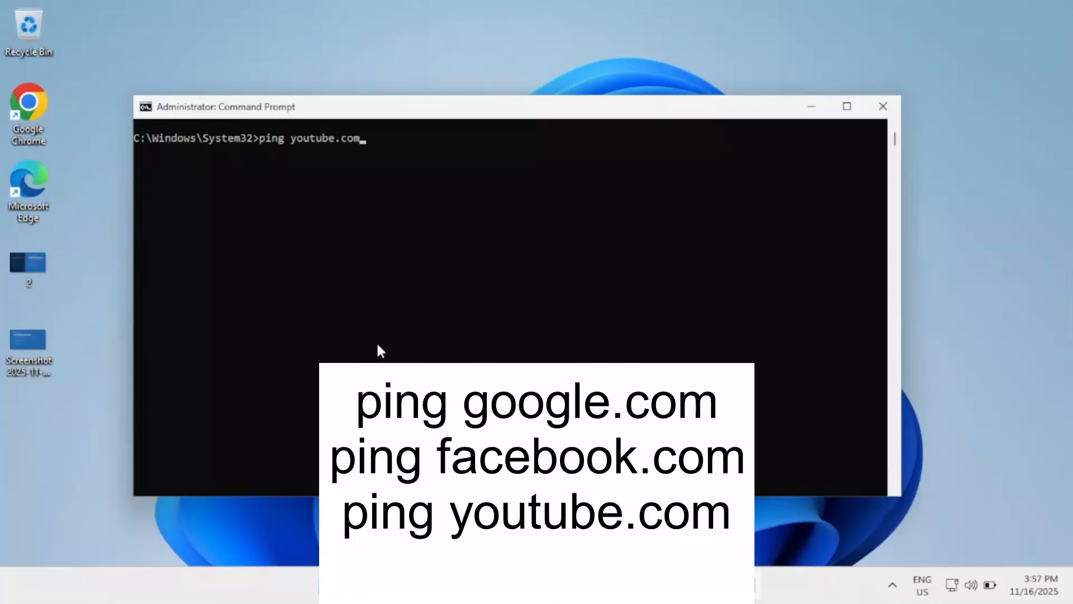
pyautogui.press('Return')
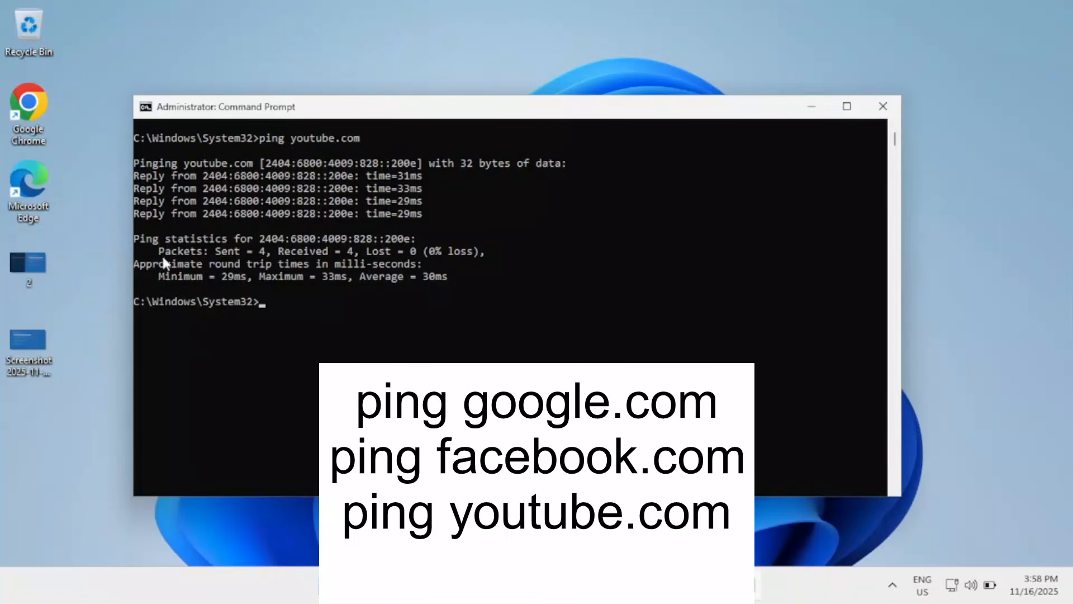
# Open Chrome and try loading YouTube from its new-tab shortcut, then minimize the browser
pyautogui.click(33, 117)
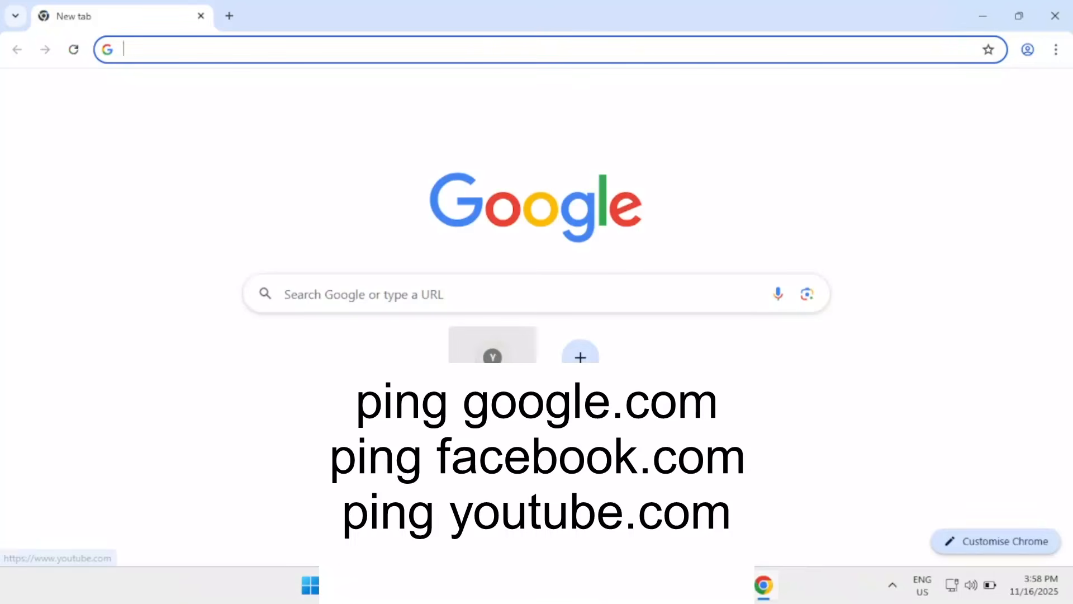
pyautogui.click(492, 346)
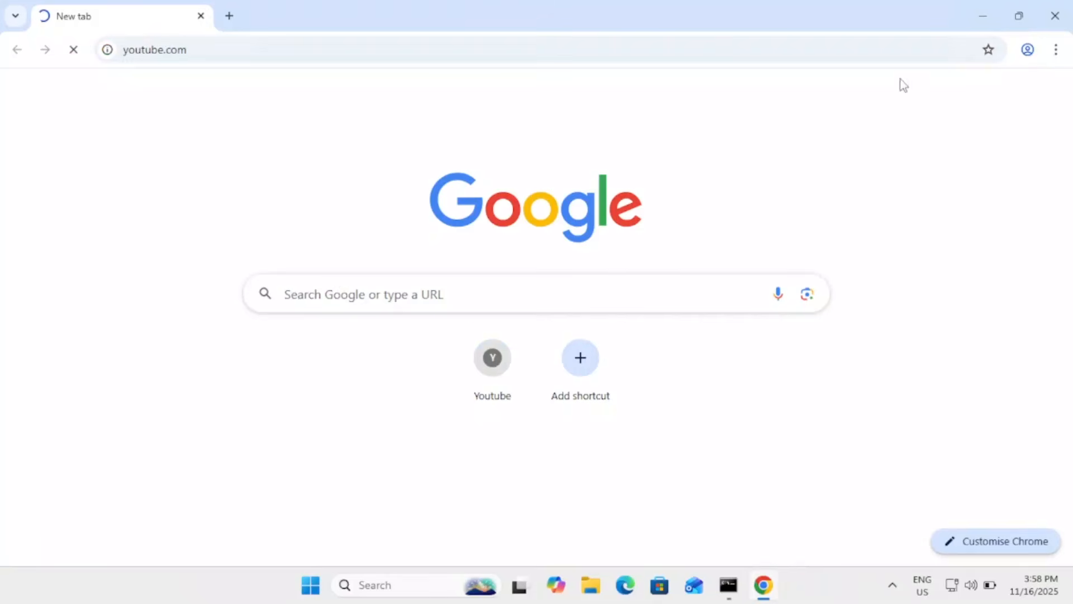
pyautogui.click(978, 27)
# Retest connectivity to Google from Command Prompt by running ping google.com
pyautogui.click(355, 324)
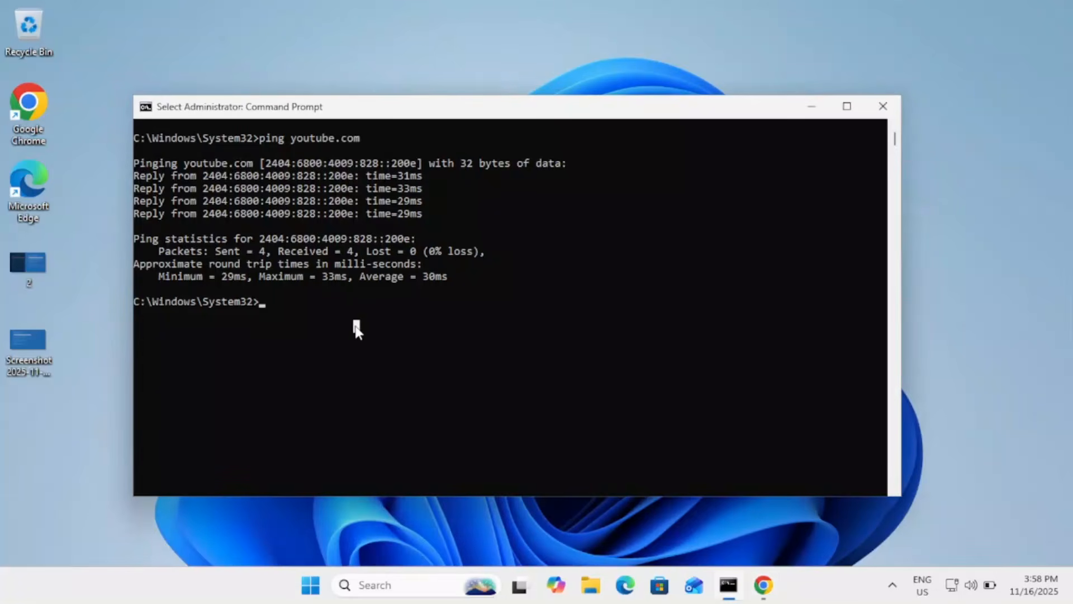
pyautogui.write('ping ')
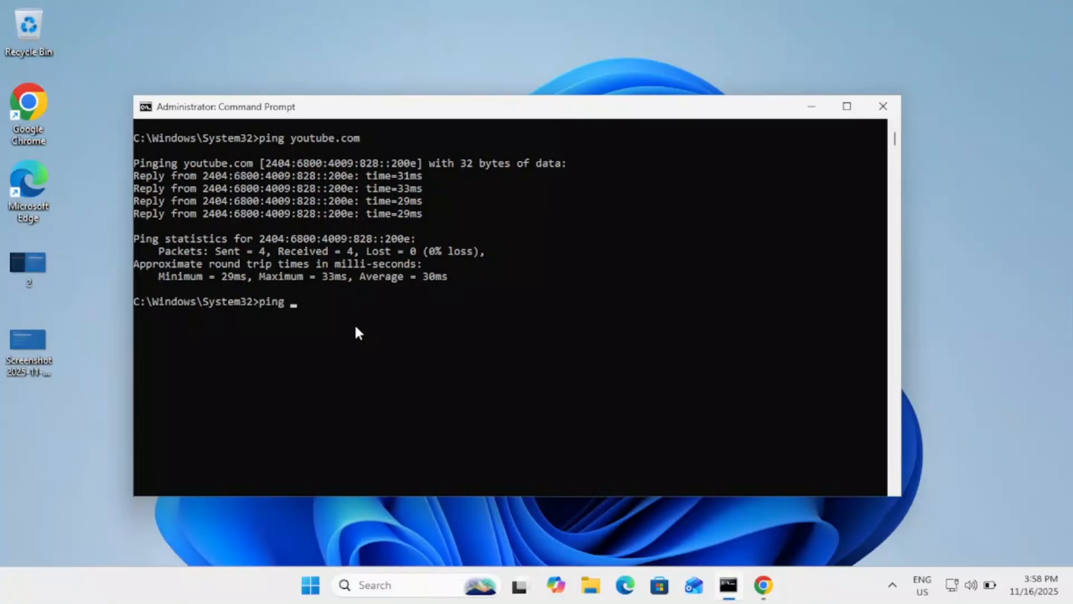
pyautogui.write('google.com')
pyautogui.press('Return')
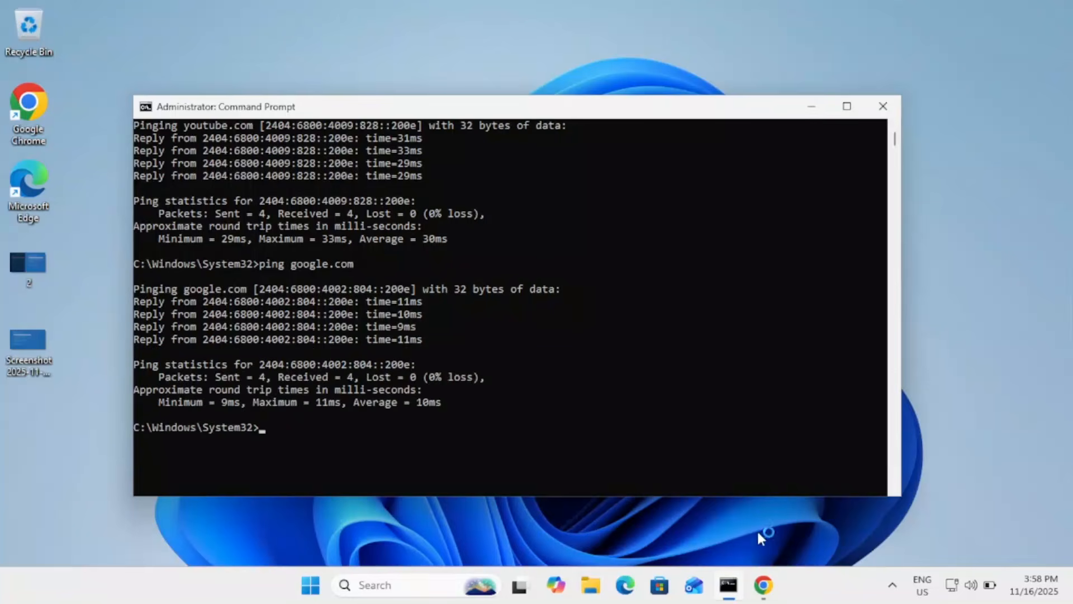
# Check the YouTube page in Chrome, then examine the youtube.com and google.com ping results in Command Prompt
pyautogui.click(764, 585)
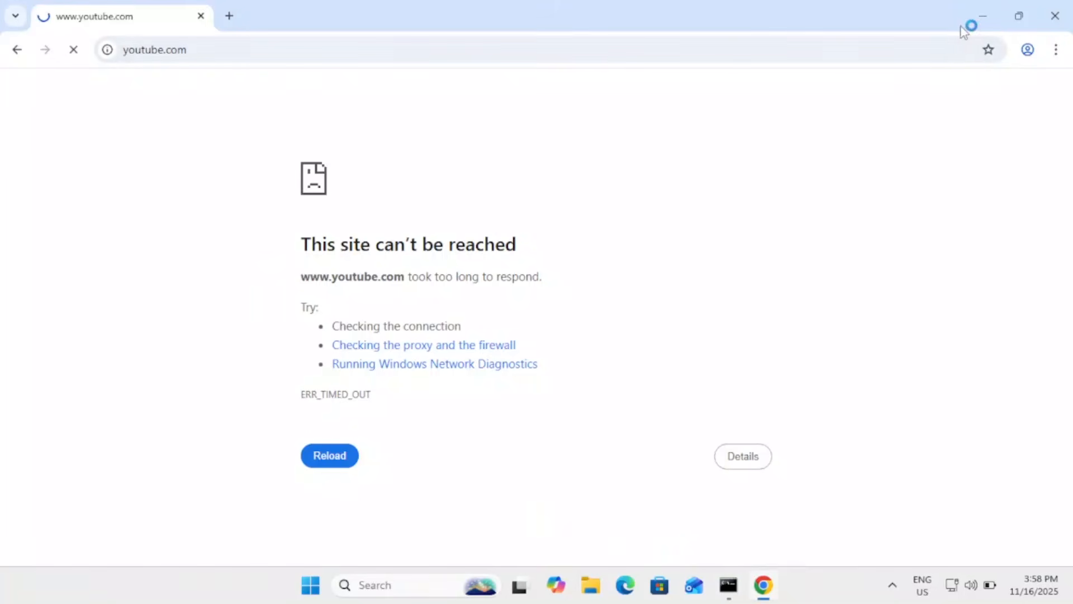
pyautogui.click(983, 17)
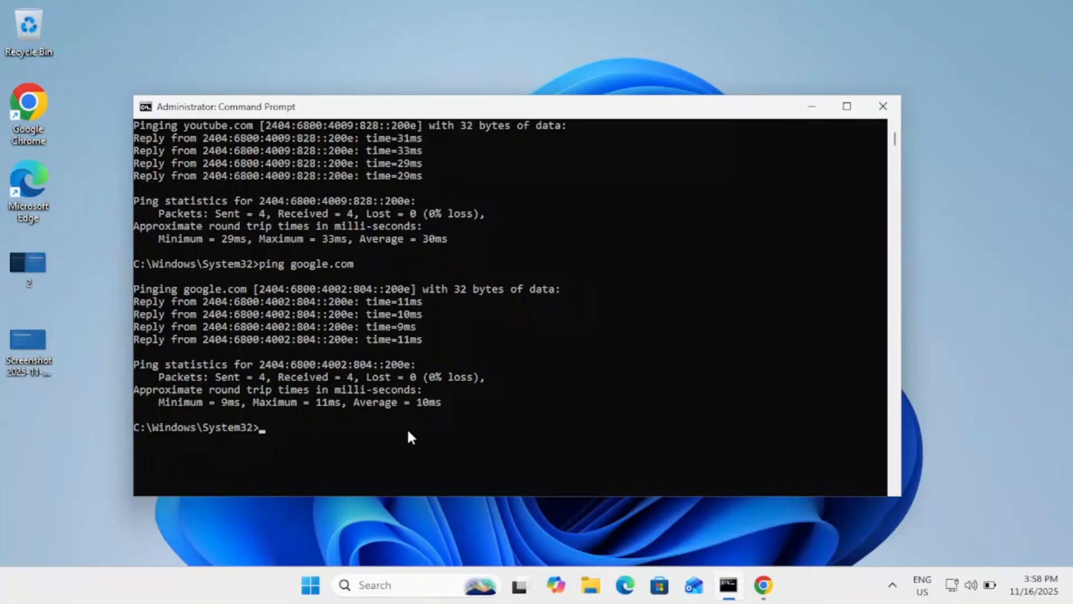
pyautogui.scroll(-1, 408, 432)
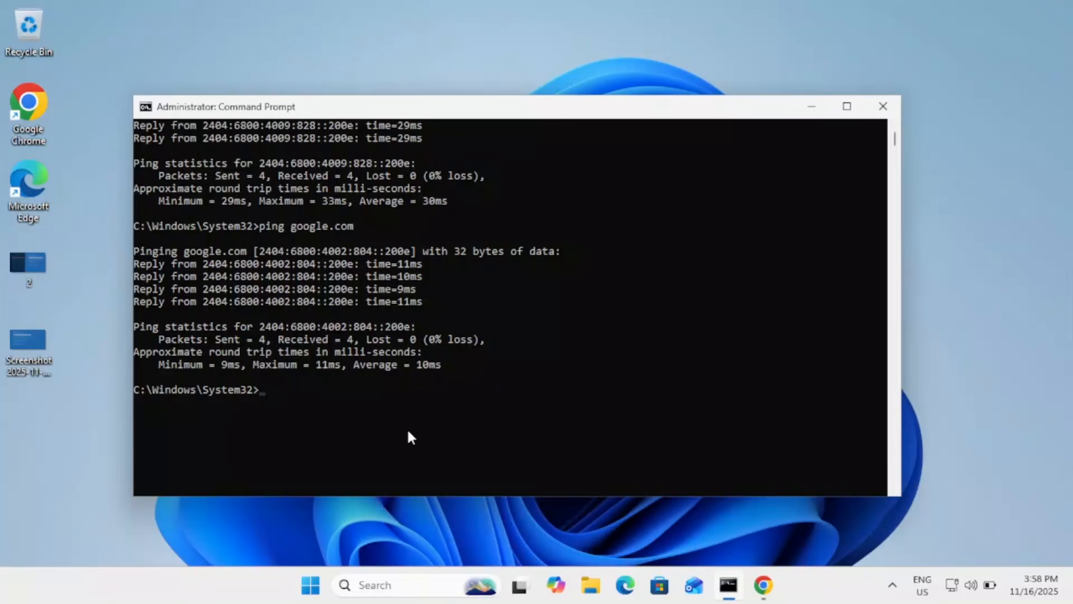
pyautogui.scroll(2, 369, 414)
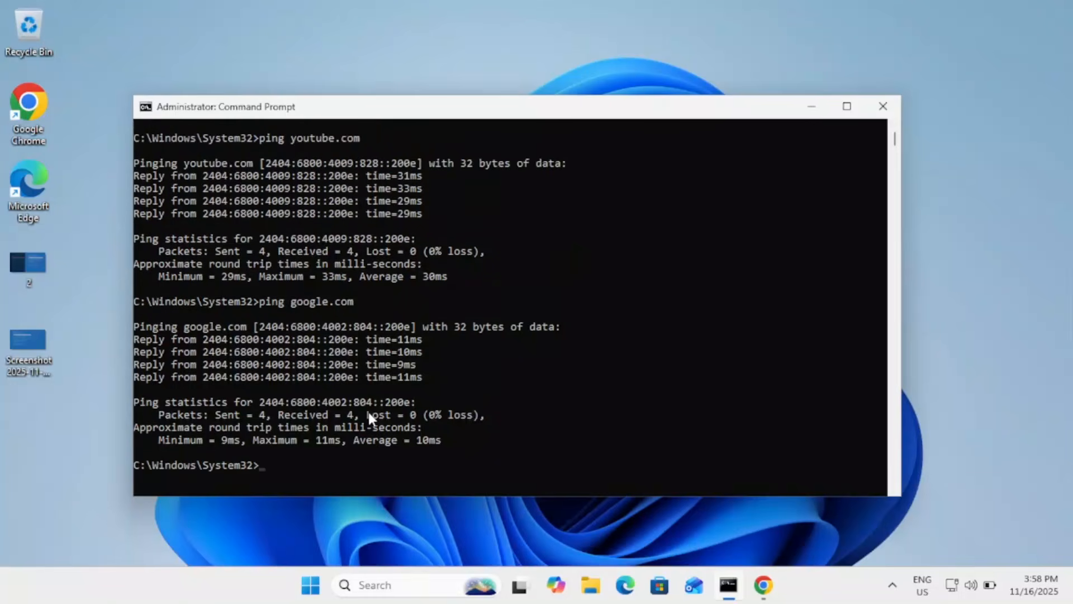
pyautogui.moveTo(146, 175); pyautogui.dragTo(424, 382)
pyautogui.click(357, 438)
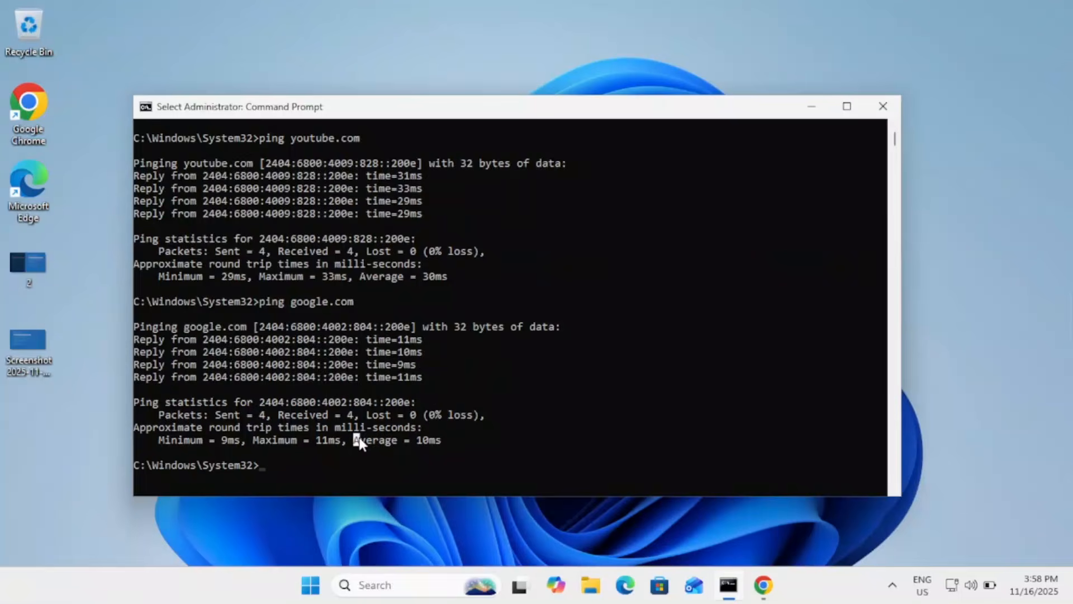
pyautogui.moveTo(468, 440); pyautogui.dragTo(274, 348)
pyautogui.scroll(-3, 383, 413)
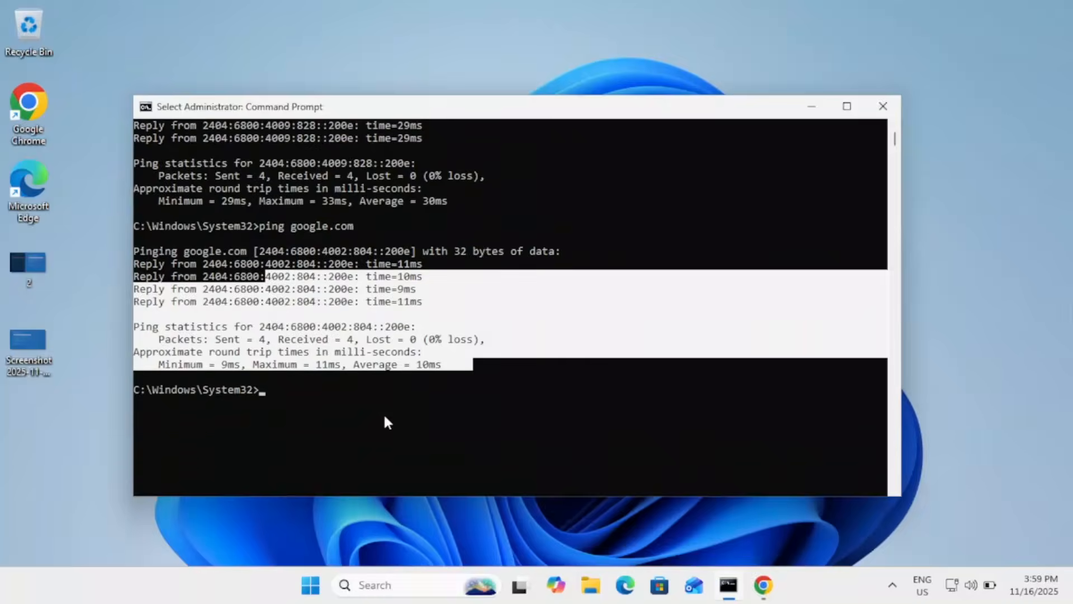
# Flush the DNS resolver cache by running ipconfig /flushdns
pyautogui.click(356, 388)
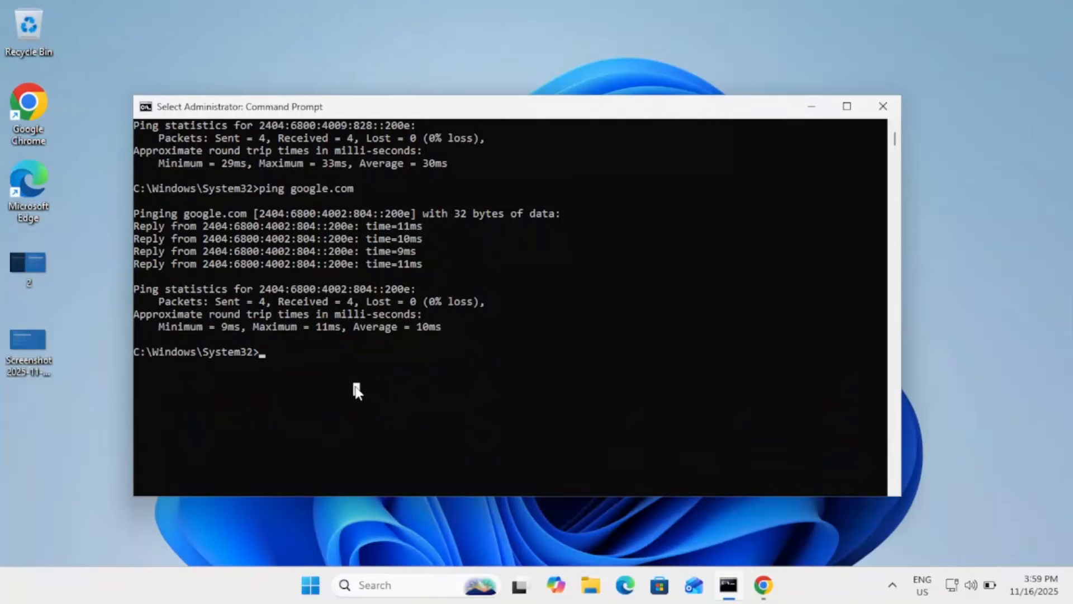
pyautogui.write('ipconfi')
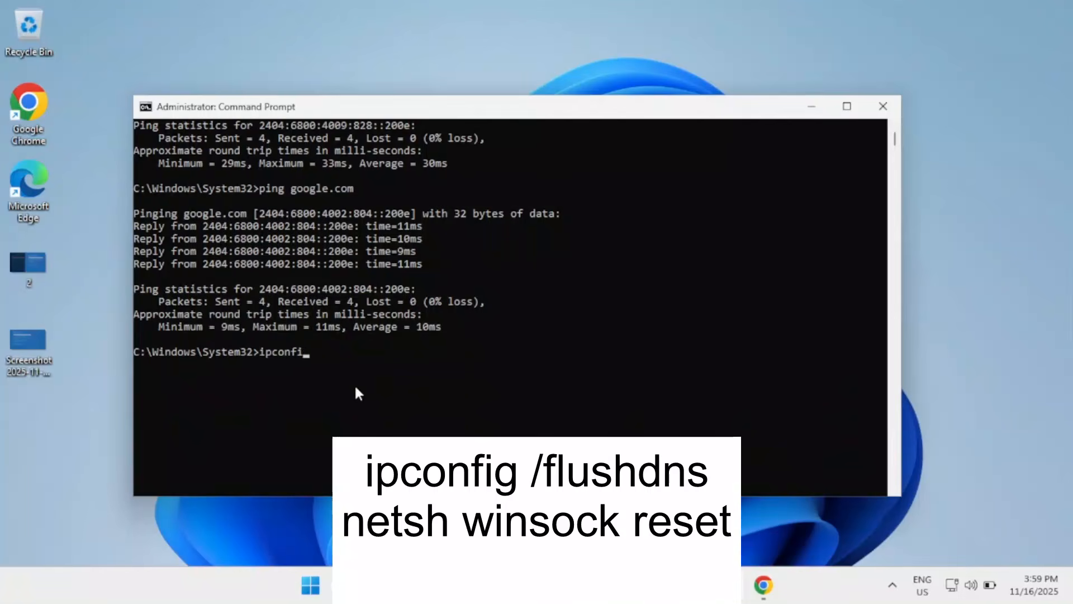
pyautogui.write('g /flushdns')
pyautogui.press('Return')
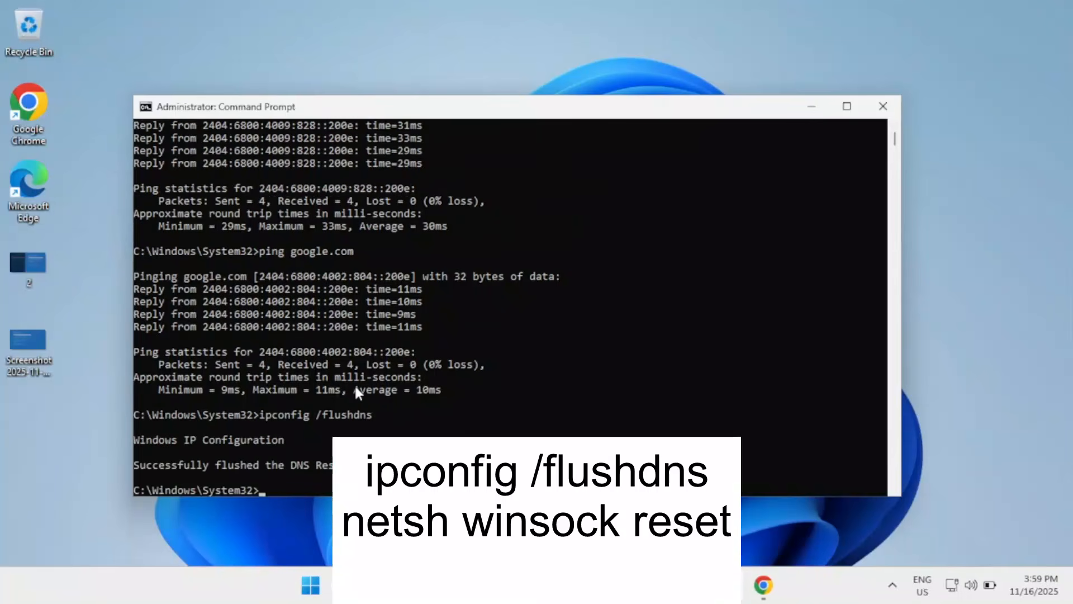
pyautogui.scroll(-4, 356, 388)
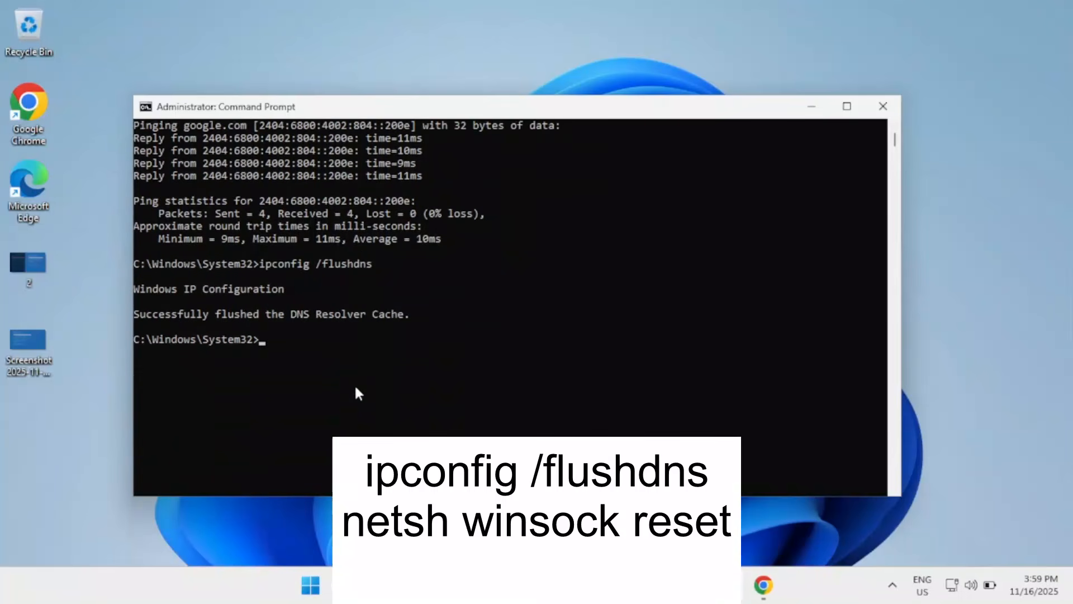
# Reset the Winsock catalog by running netsh winsock reset and highlight the restart notice in the output
pyautogui.write('net')
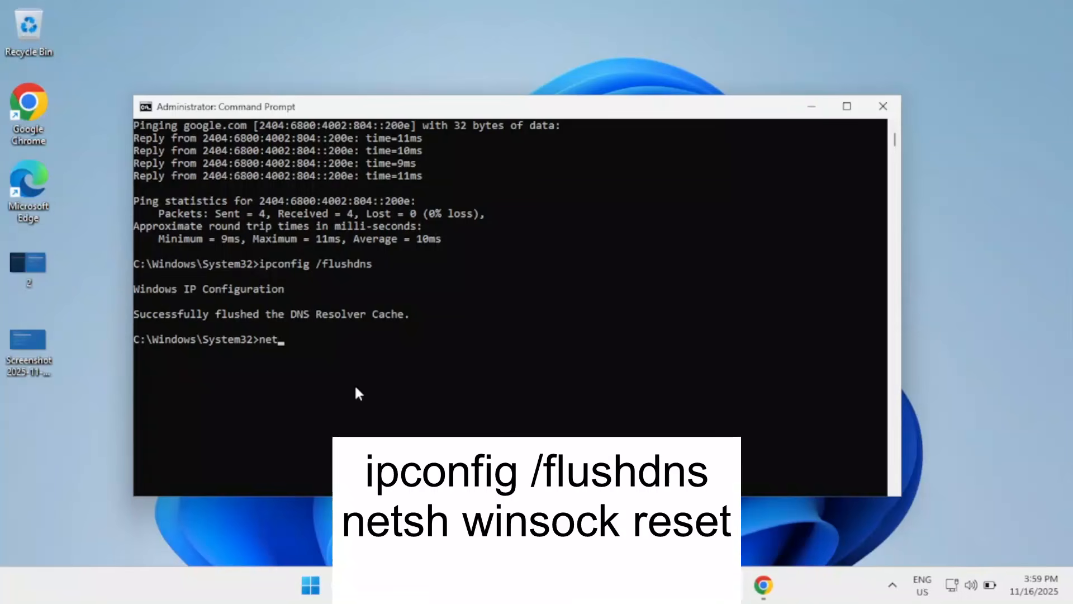
pyautogui.write('sh winsock reset')
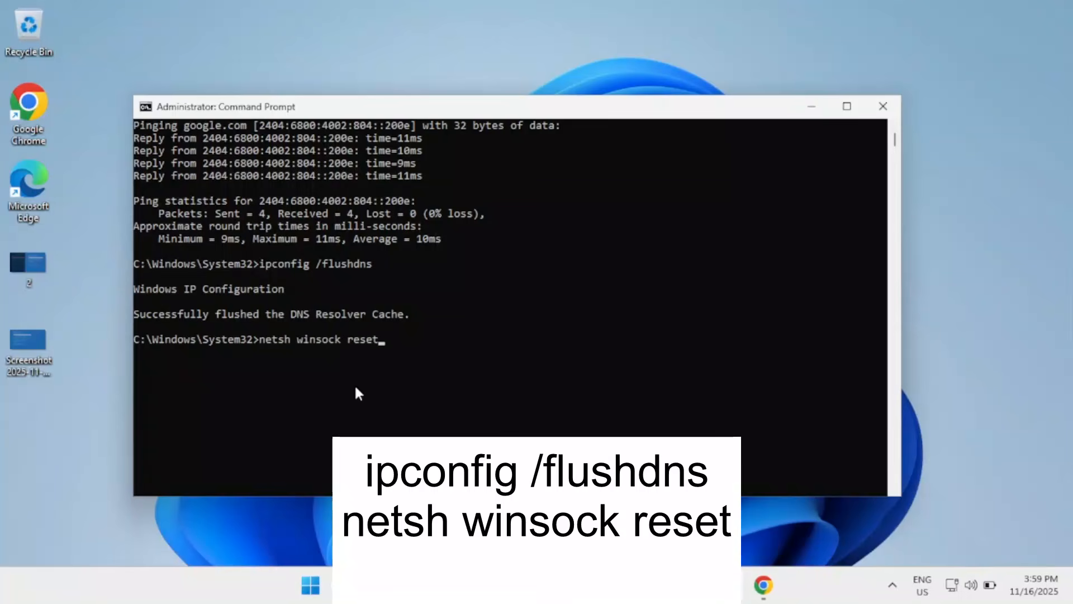
pyautogui.press('Return')
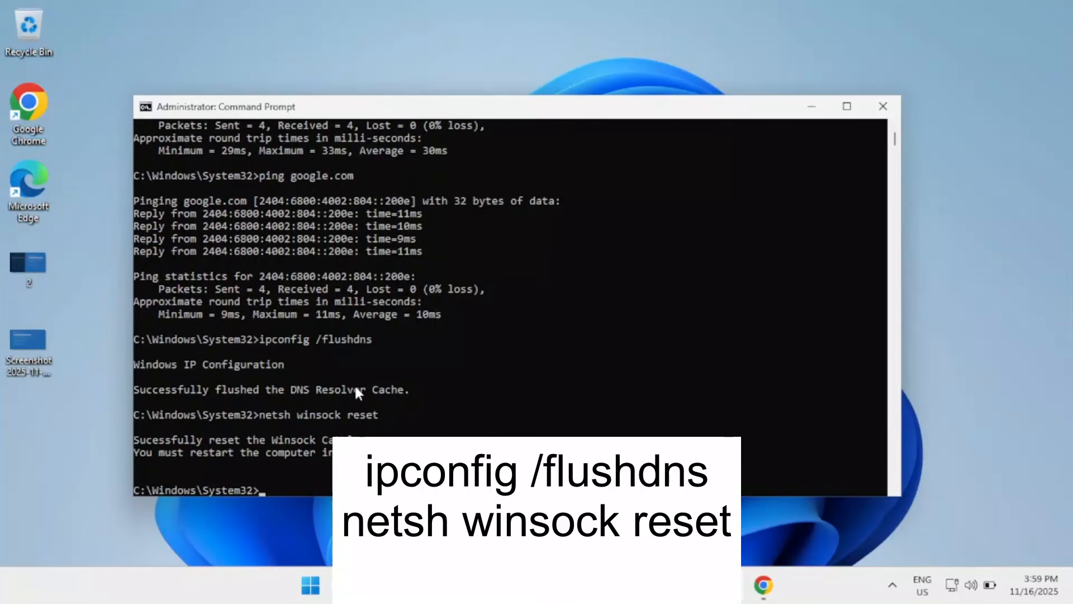
pyautogui.scroll(-2, 356, 387)
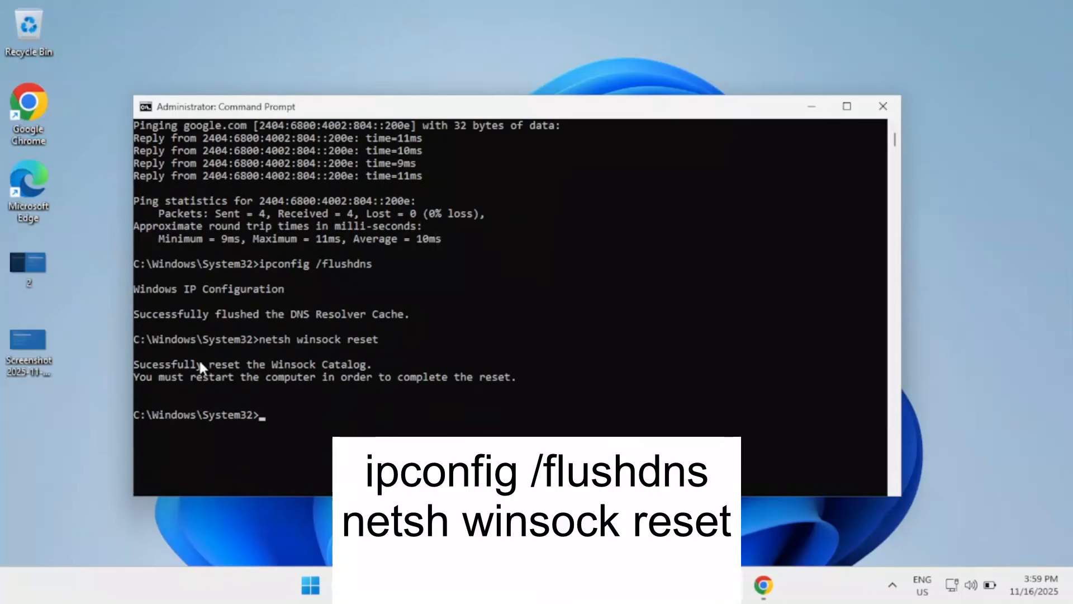
pyautogui.moveTo(143, 377); pyautogui.dragTo(503, 379)
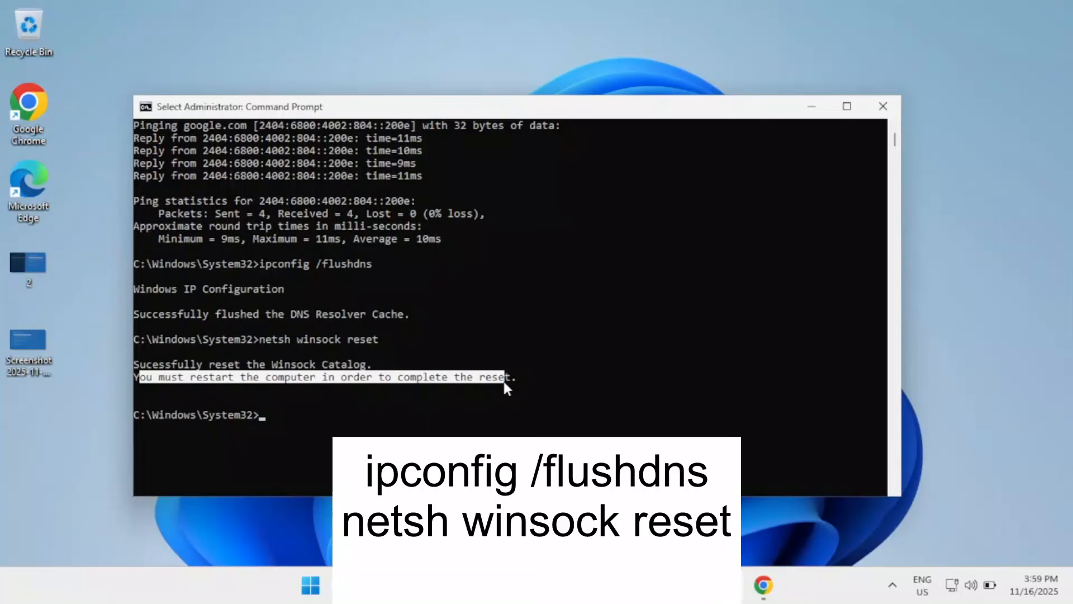
# Restart the computer to complete the Winsock reset
pyautogui.click(320, 587)
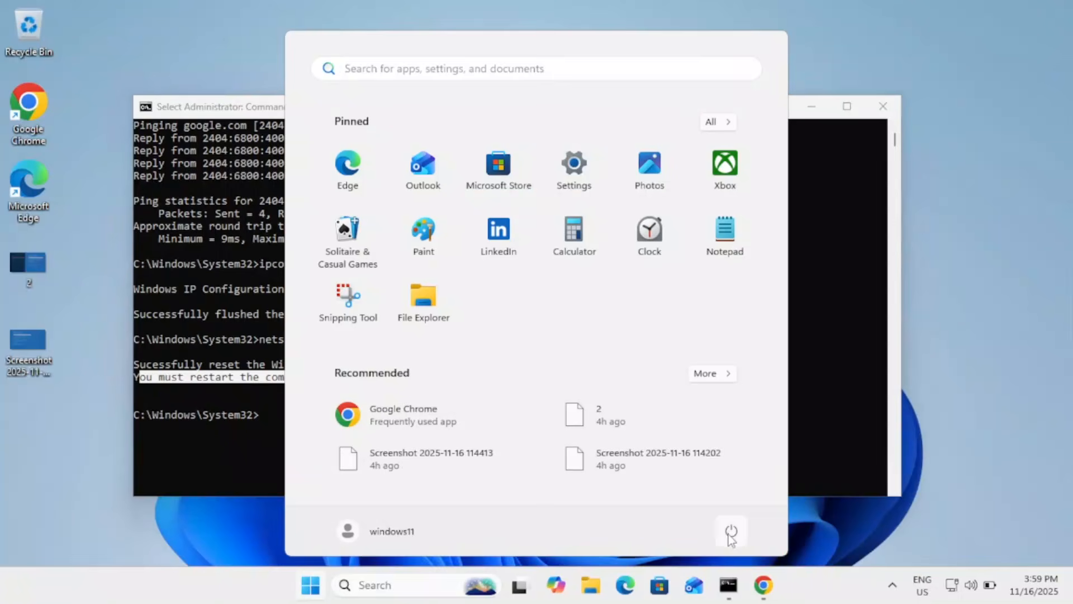
pyautogui.click(731, 531)
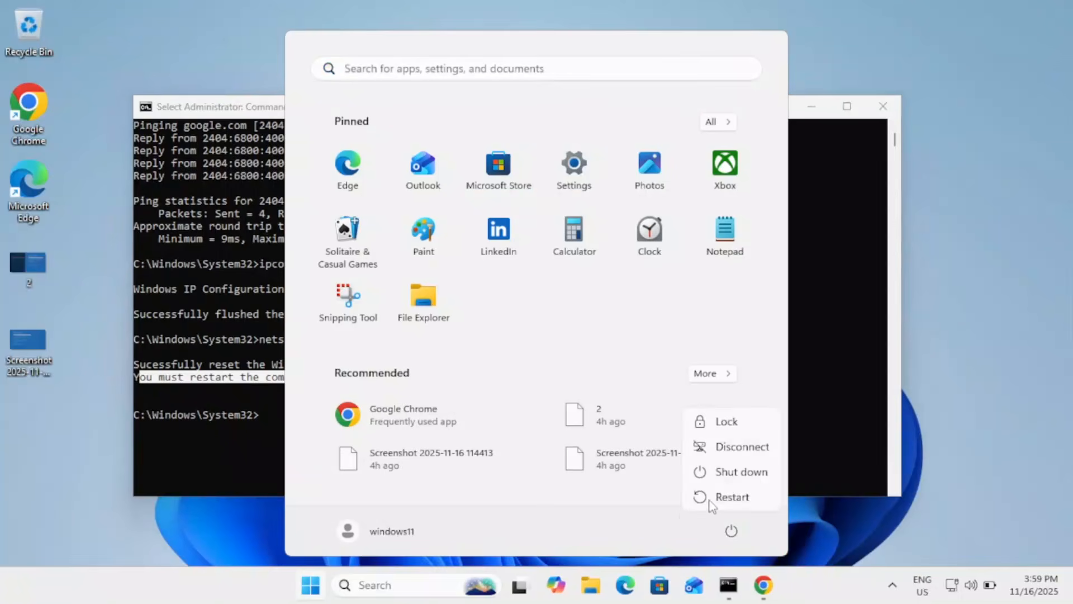
pyautogui.click(736, 504)
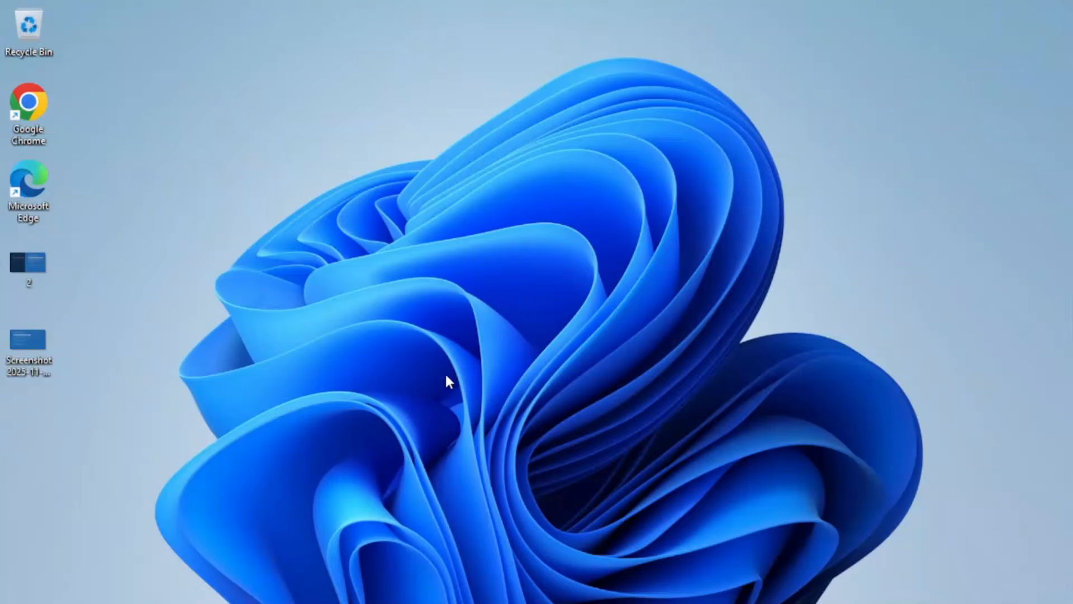
# Open Chrome, maximize its window, and try loading YouTube from the new-tab shortcut
pyautogui.doubleClick(35, 129)
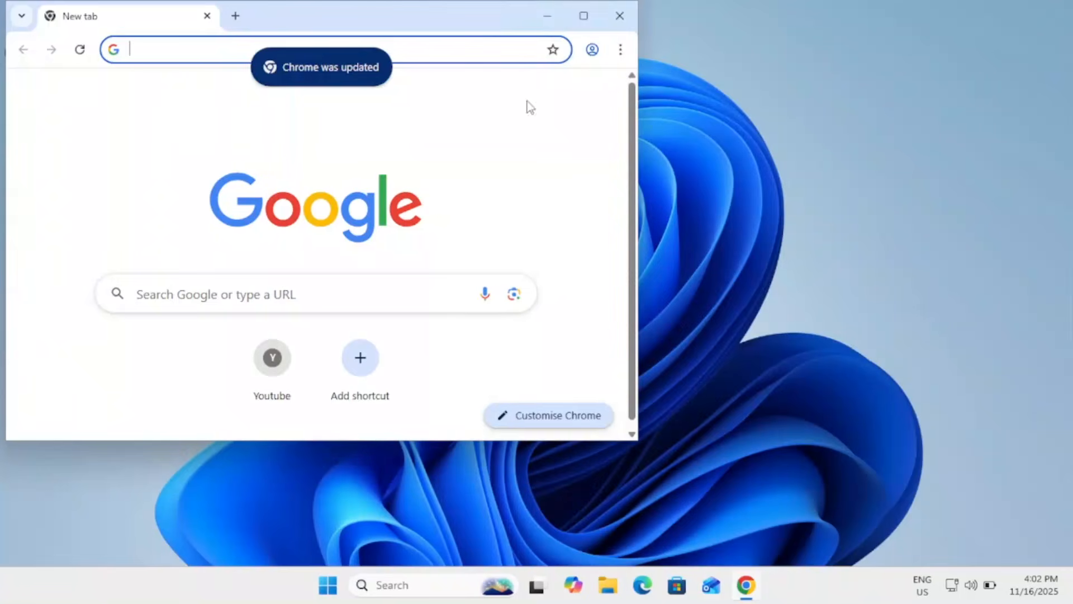
pyautogui.click(583, 15)
pyautogui.click(482, 385)
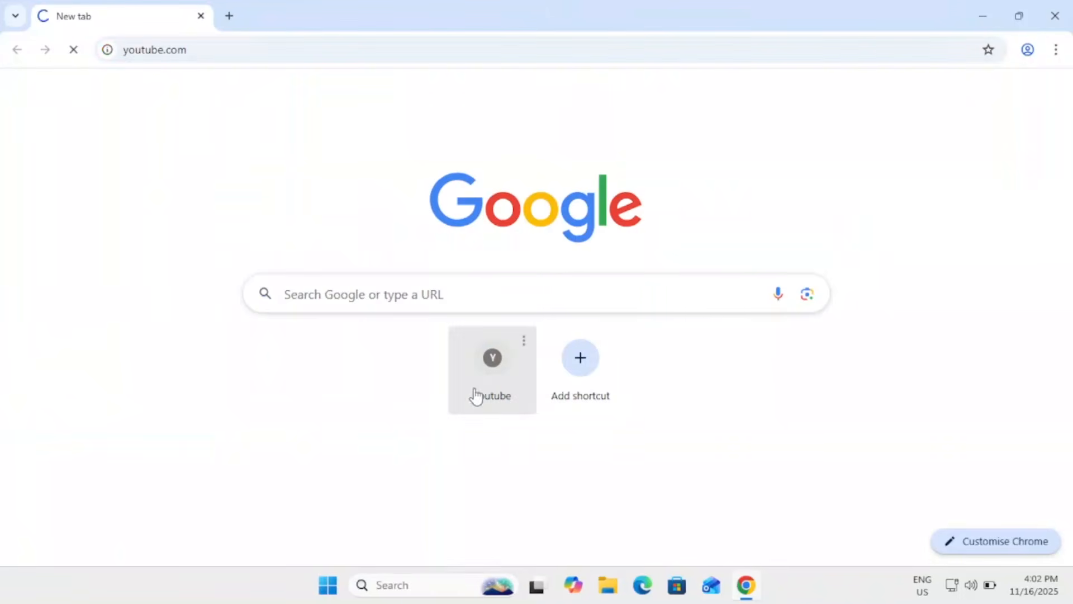
# Open Network Connections with the Run command ncpa.cpl and minimize Chrome
pyautogui.click(330, 590)
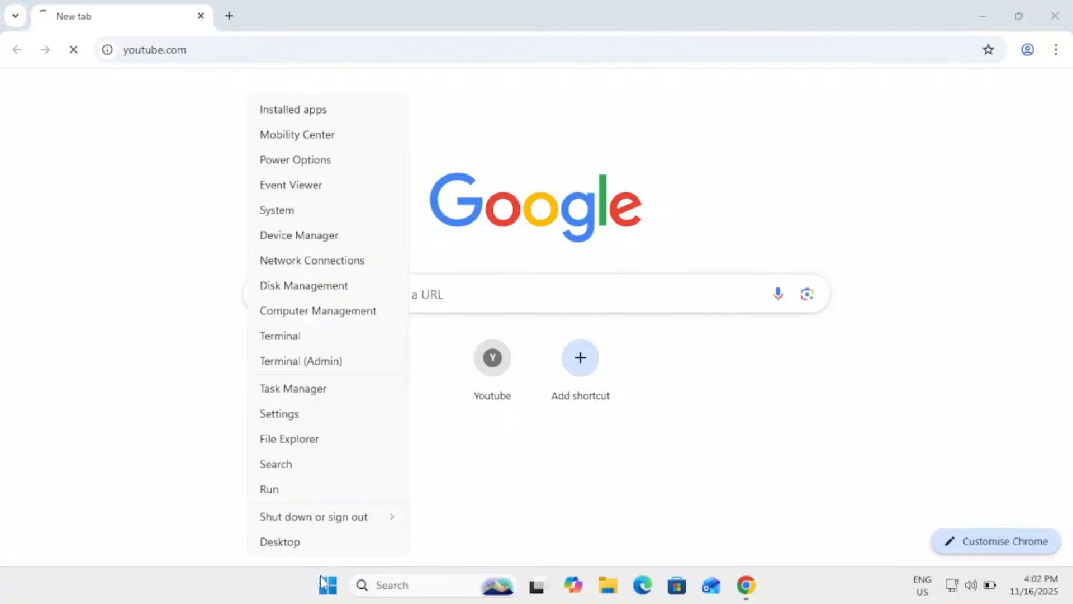
pyautogui.click(289, 494)
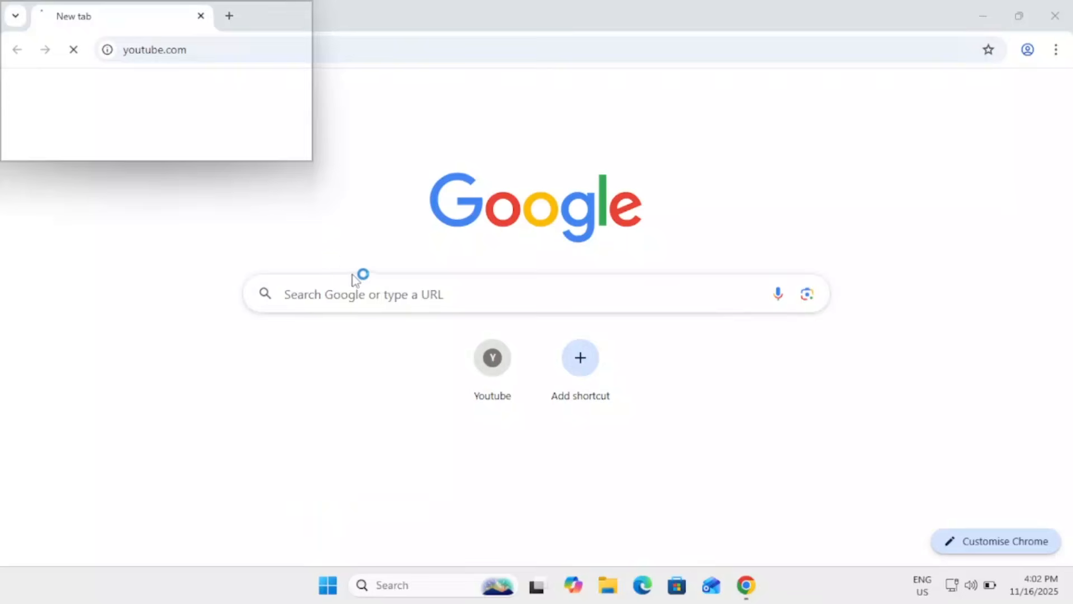
pyautogui.moveTo(196, 407); pyautogui.dragTo(501, 325)
pyautogui.moveTo(546, 295); pyautogui.dragTo(599, 256)
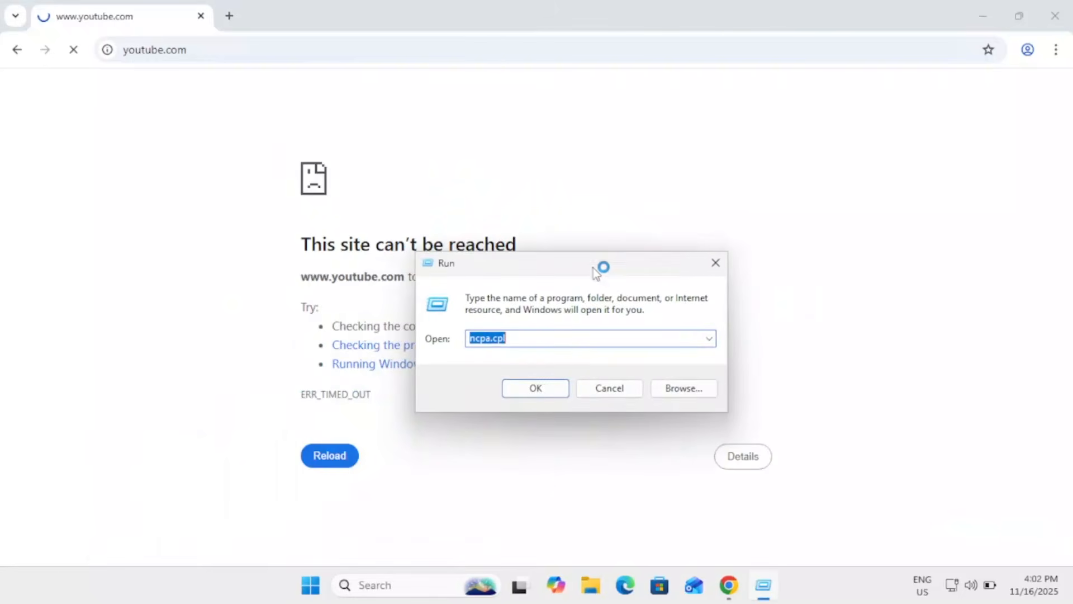
pyautogui.click(539, 392)
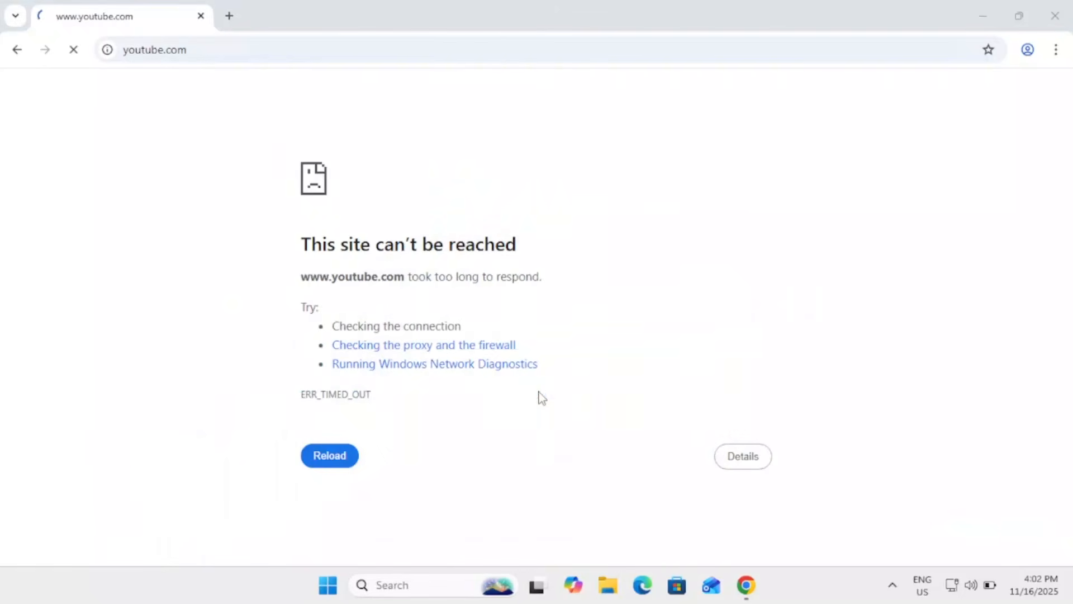
pyautogui.click(987, 25)
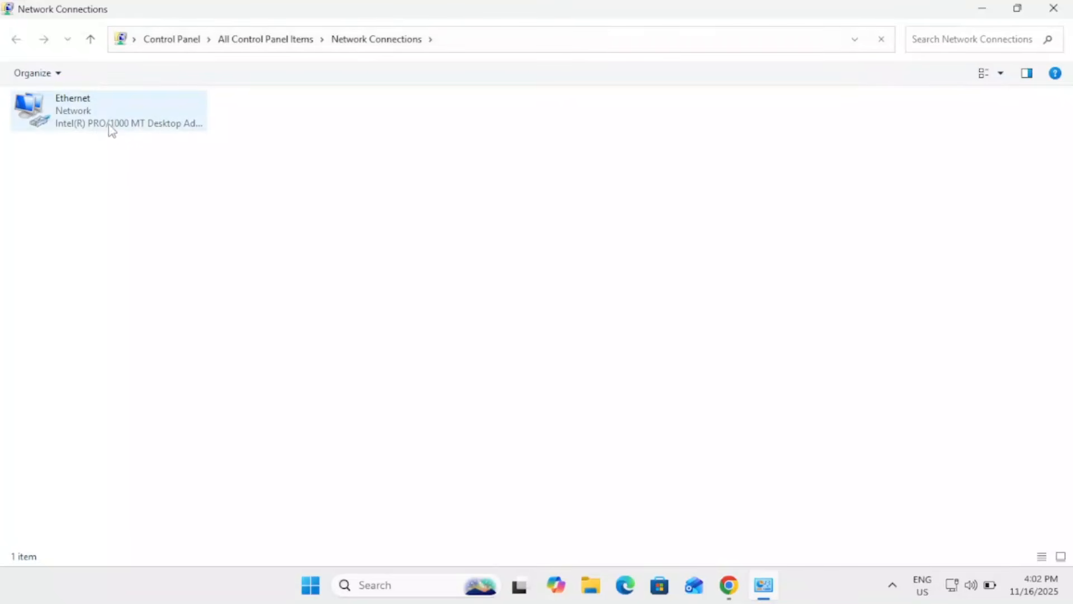
# Set the Ethernet adapter's IPv4 DNS servers to 8.8.8.8 preferred and 8.8.4.4 alternate, and reload YouTube in Chrome
pyautogui.click(110, 128)
pyautogui.doubleClick(110, 128)
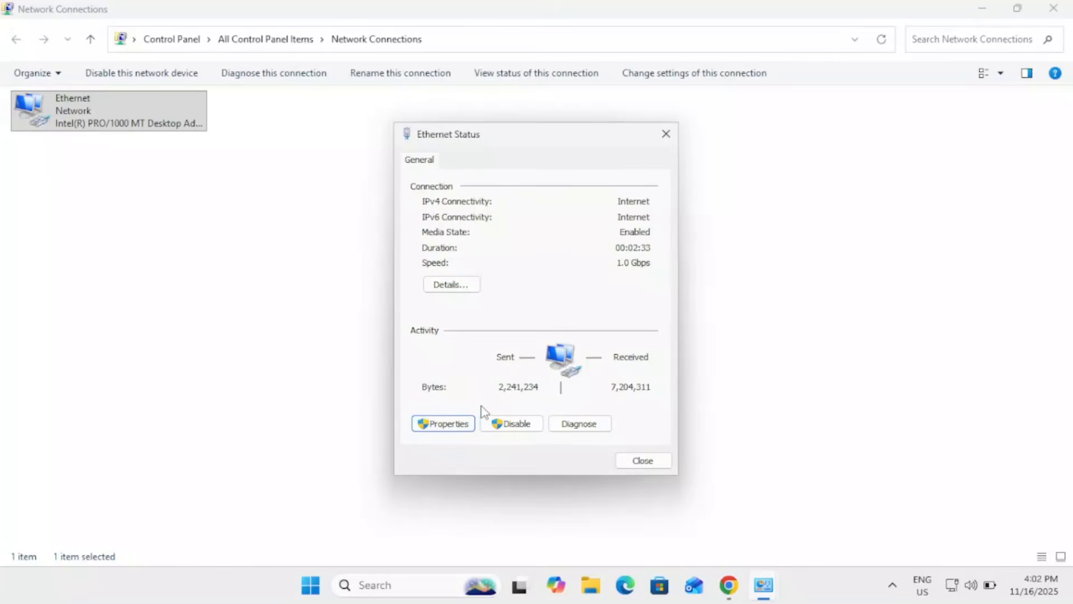
pyautogui.click(471, 423)
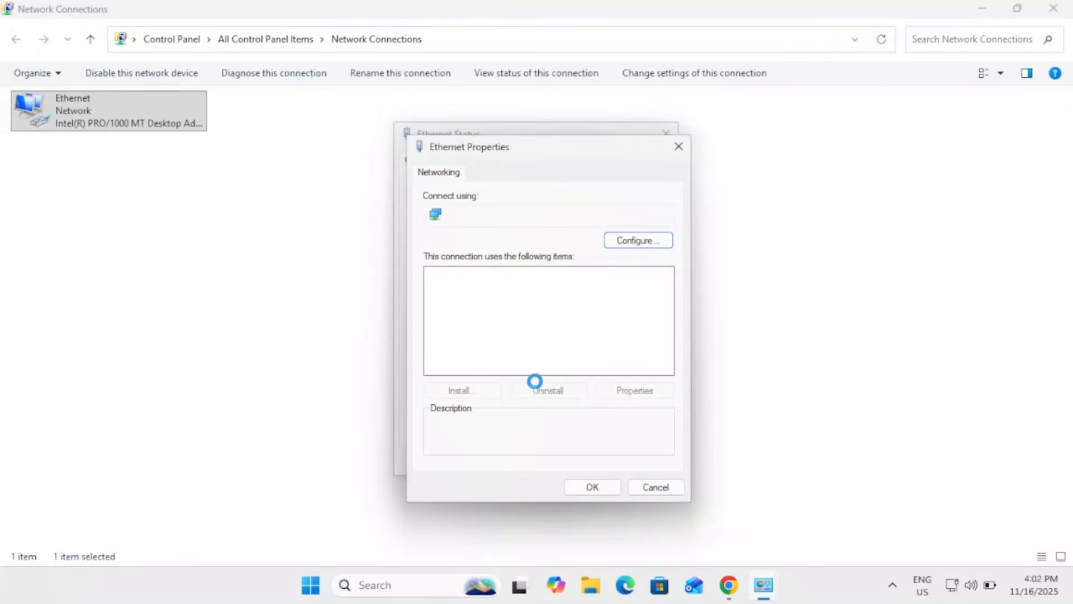
pyautogui.click(561, 314)
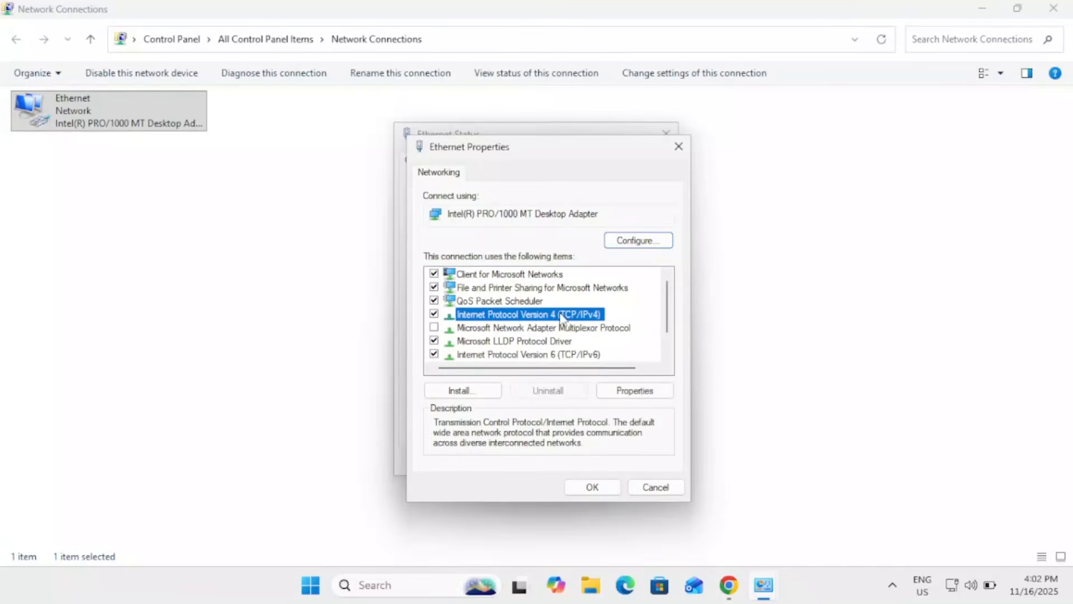
pyautogui.doubleClick(561, 314)
pyautogui.click(496, 427)
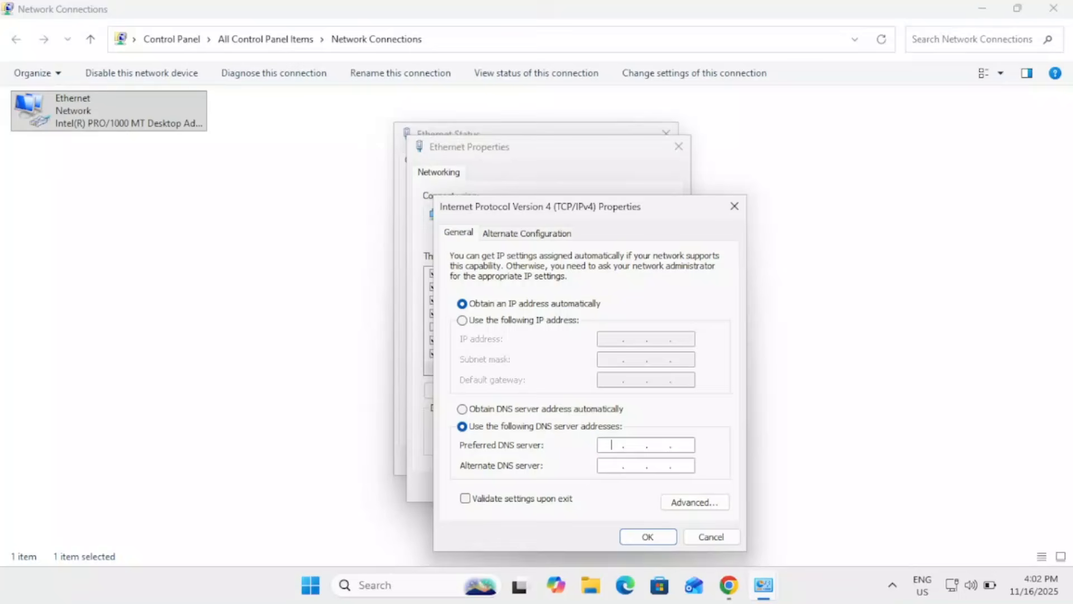
pyautogui.write('8.8.4.4')
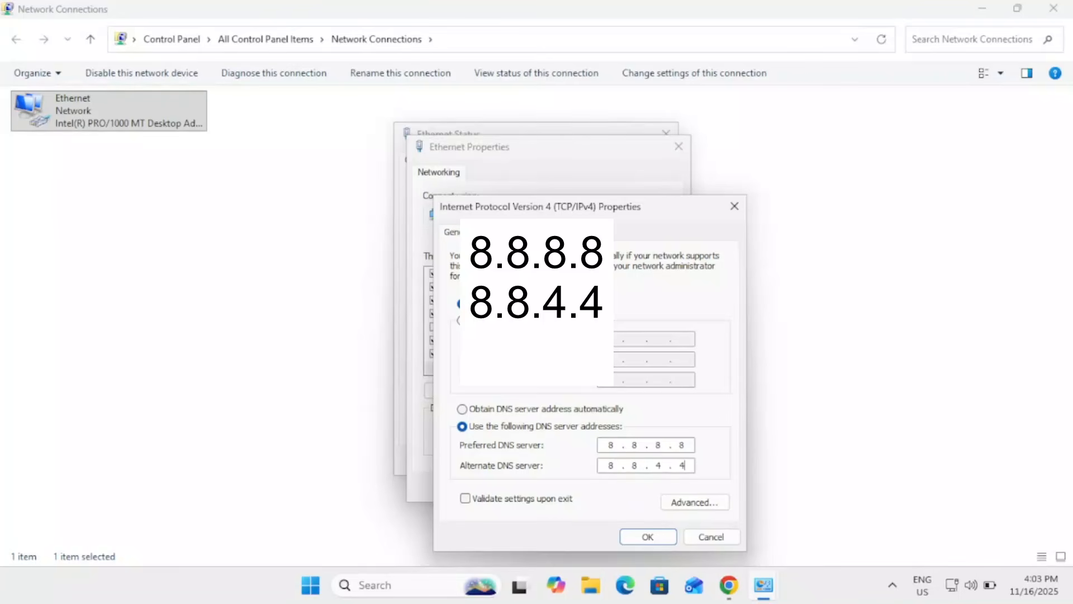
pyautogui.click(648, 537)
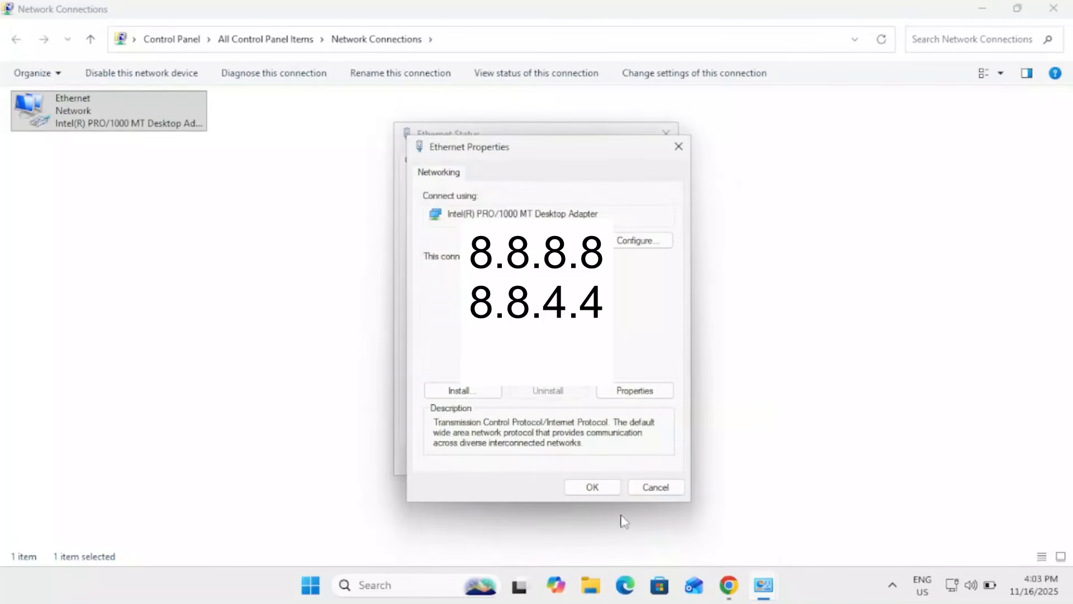
pyautogui.click(602, 490)
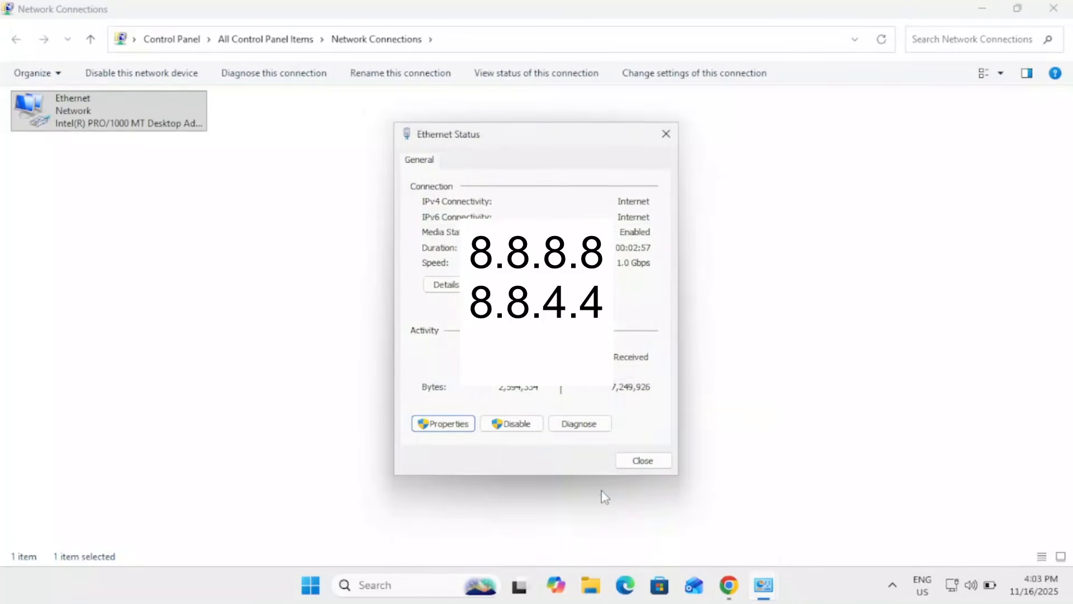
pyautogui.click(728, 584)
pyautogui.click(73, 49)
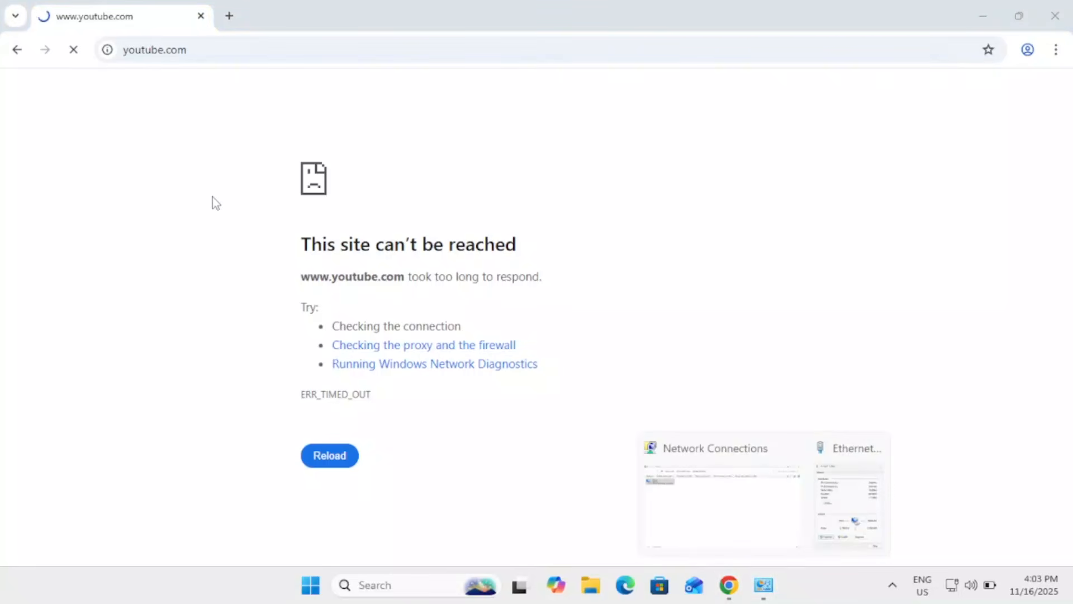
# Review the Ethernet adapter's IPv6 address and DNS settings, leaving both on automatic, and close the adapter's dialogs
pyautogui.click(833, 469)
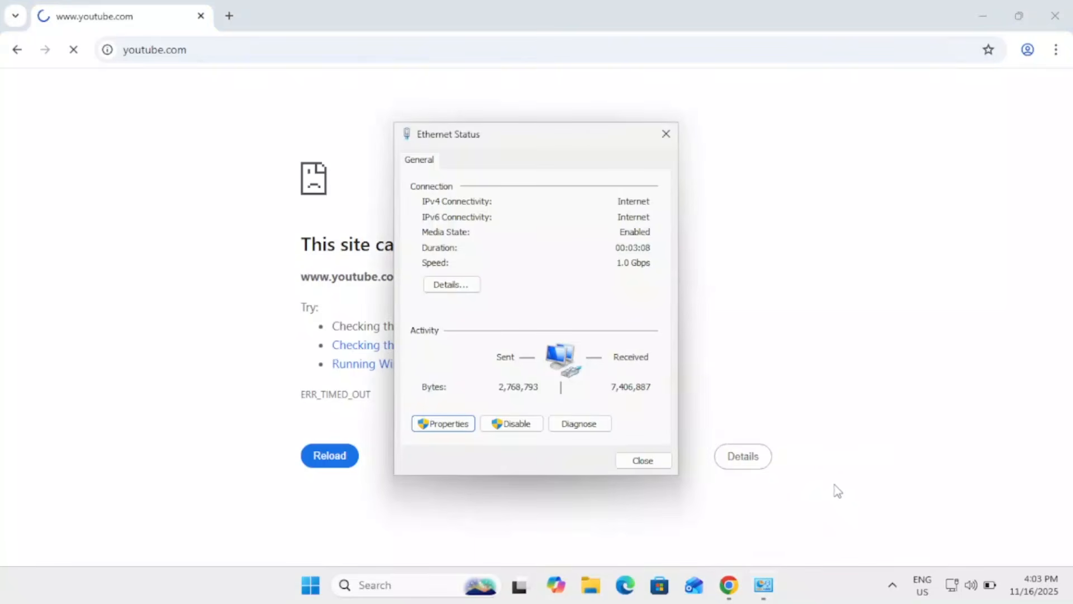
pyautogui.click(459, 428)
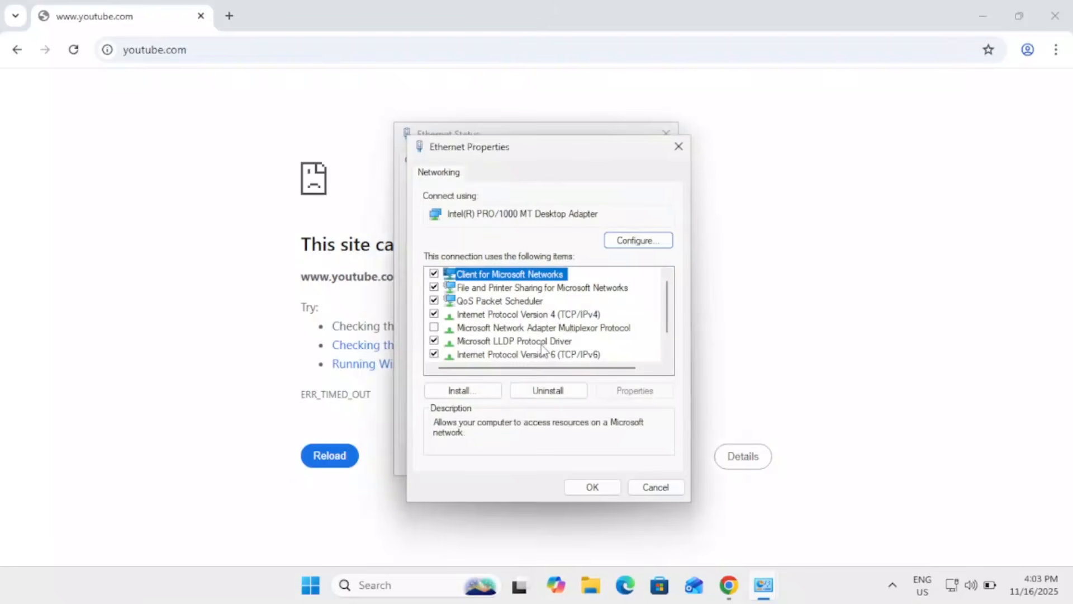
pyautogui.click(551, 358)
pyautogui.click(635, 390)
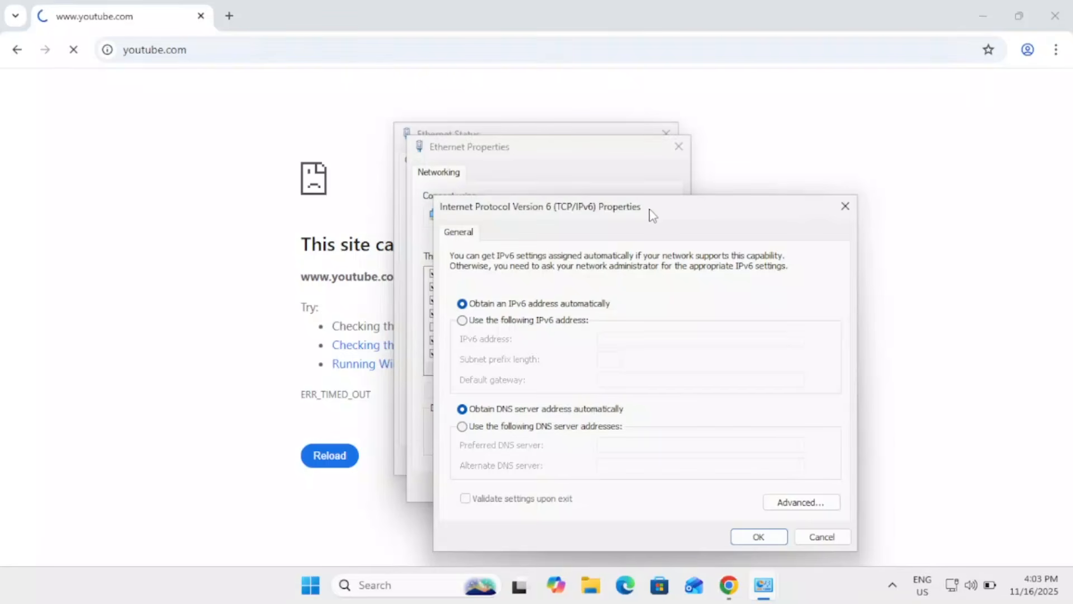
pyautogui.moveTo(650, 209); pyautogui.dragTo(671, 186)
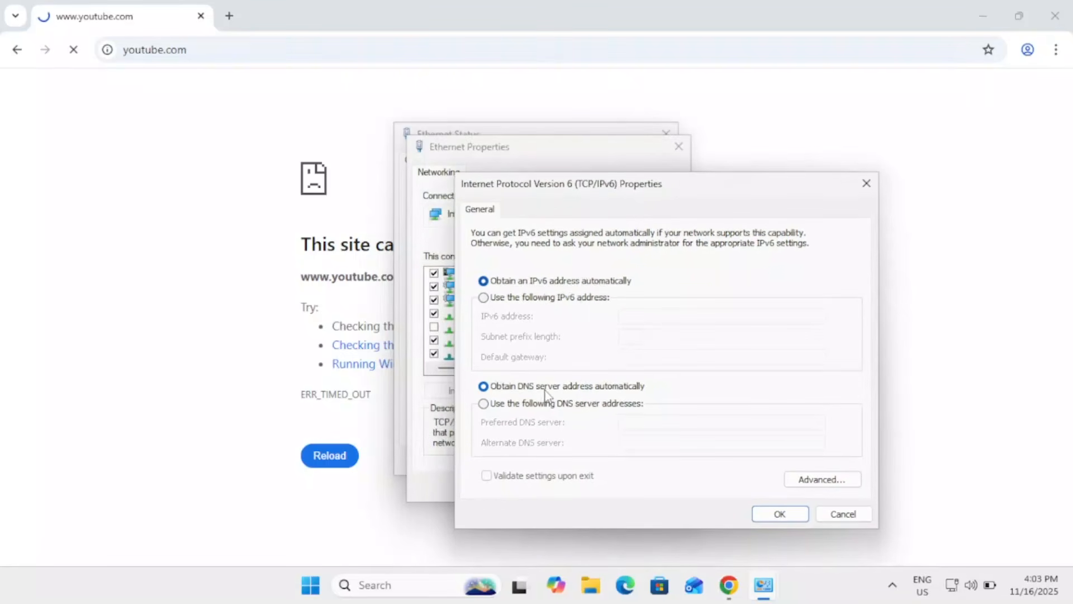
pyautogui.click(787, 515)
pyautogui.click(594, 487)
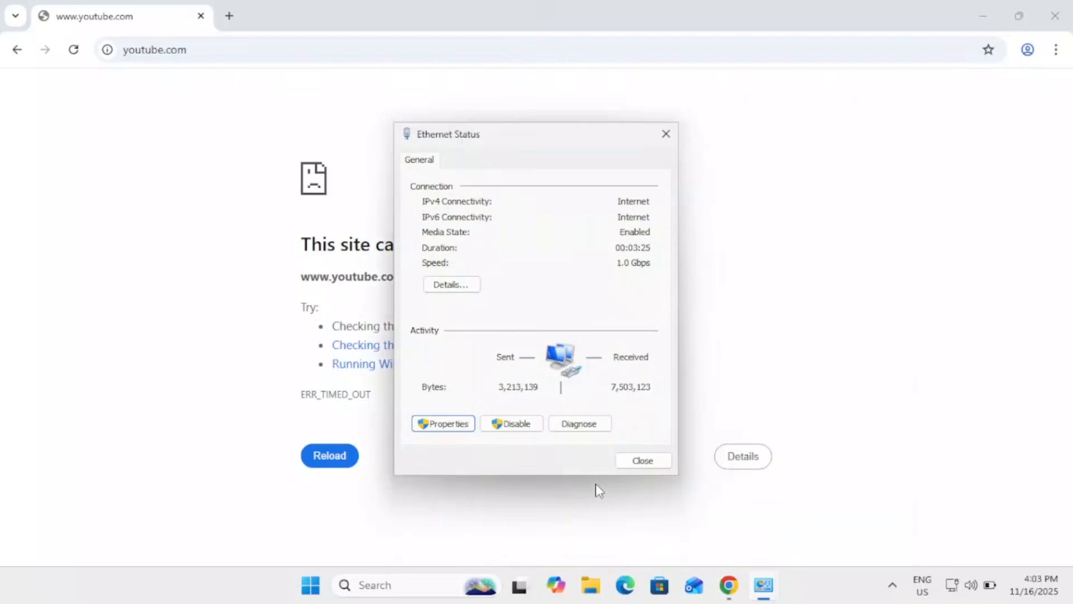
pyautogui.click(642, 461)
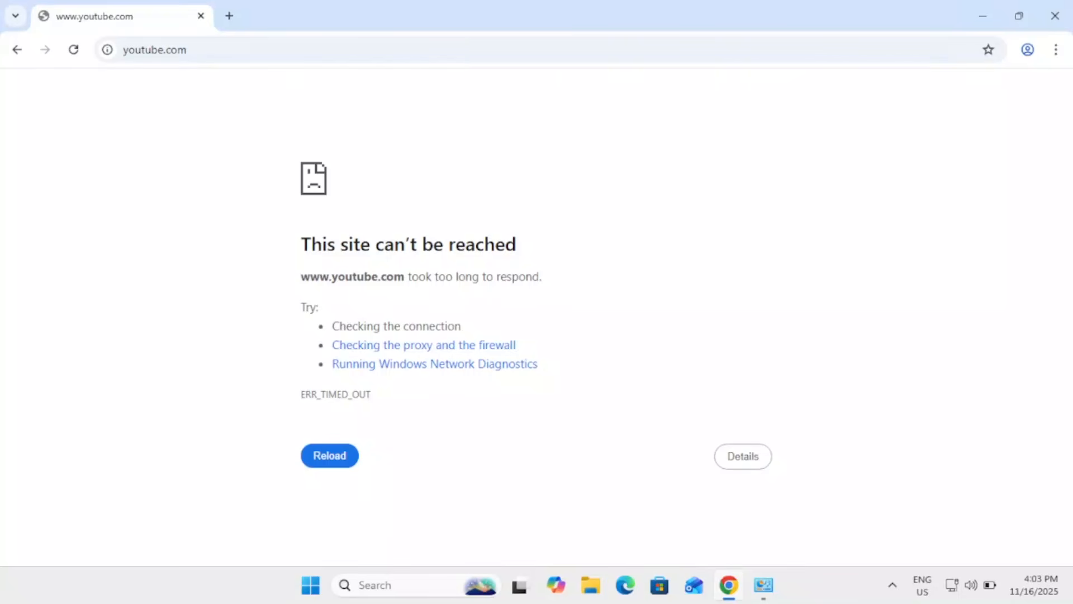
# Search Windows for "network reset", open that settings page, and reset all network settings
pyautogui.click(399, 586)
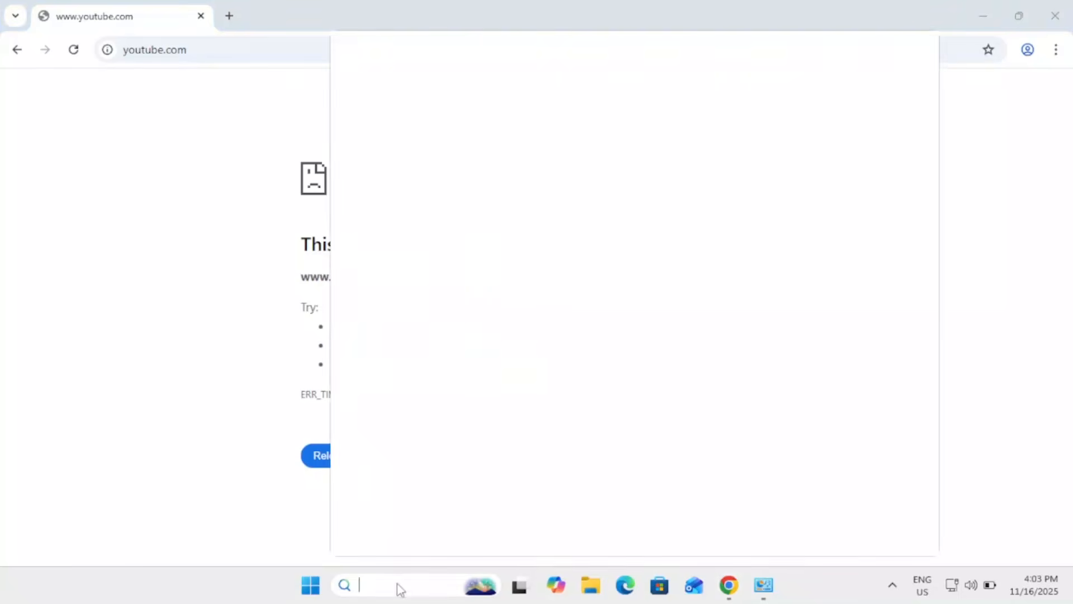
pyautogui.write('net')
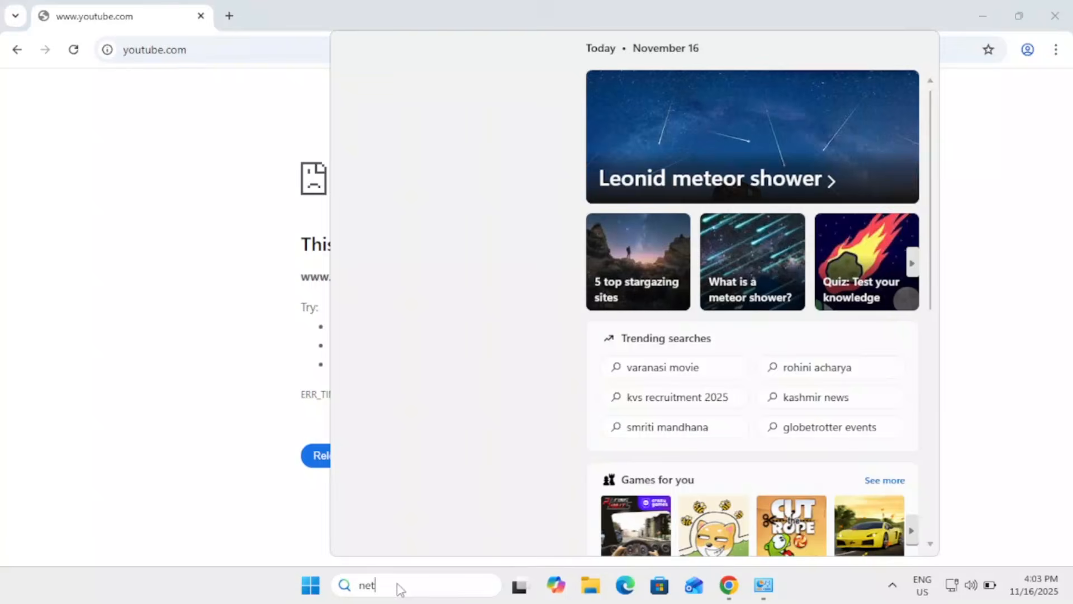
pyautogui.write('work reset')
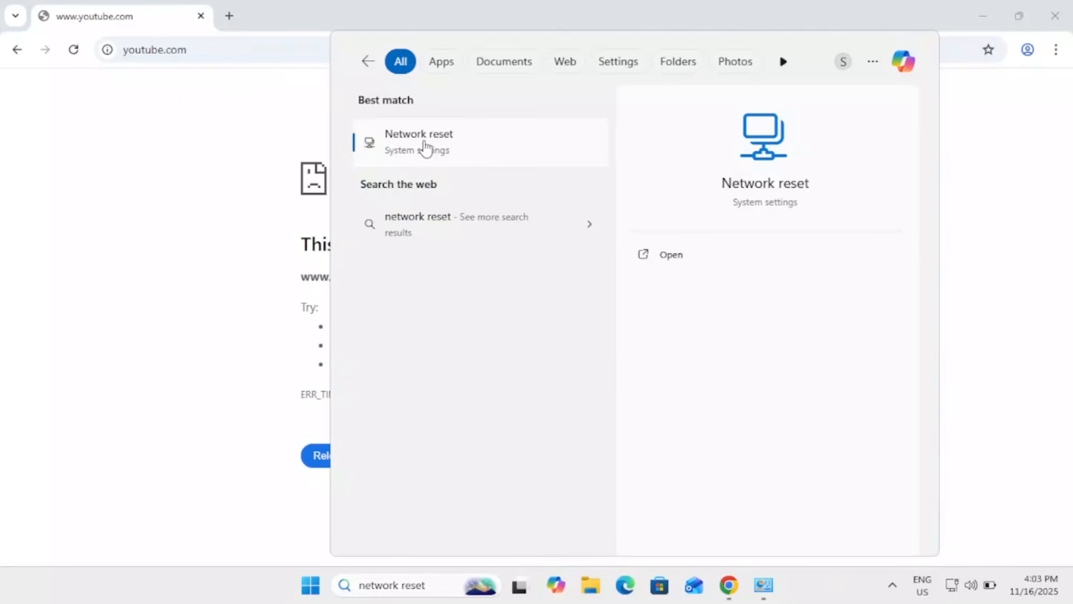
pyautogui.click(425, 149)
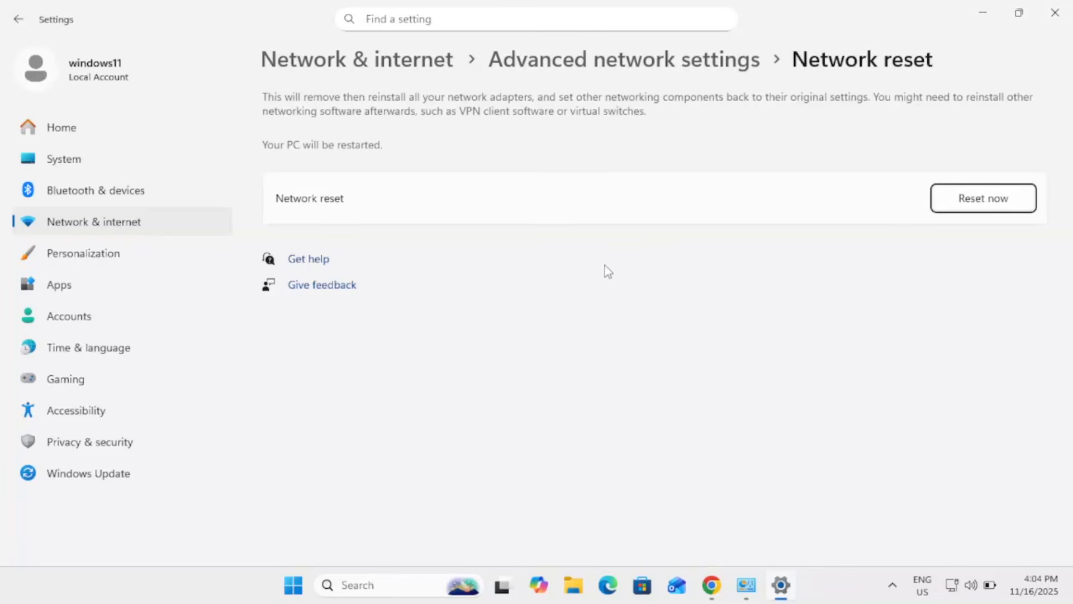
pyautogui.click(972, 205)
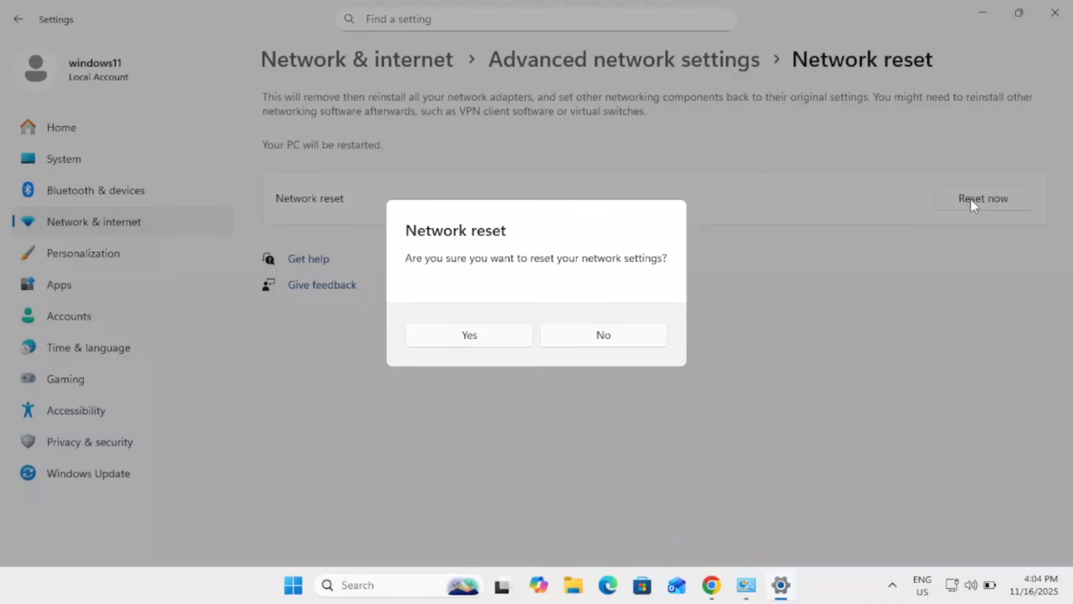
pyautogui.click(472, 337)
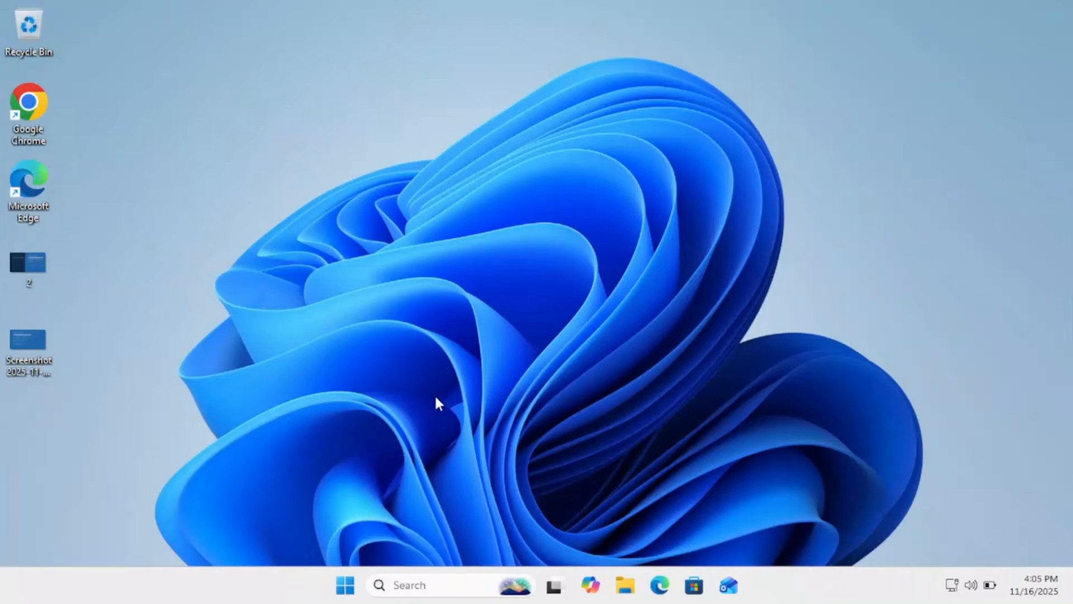
# Open Chrome, try loading google.com in the new tab, check the YouTube tab, and minimize the browser
pyautogui.doubleClick(26, 130)
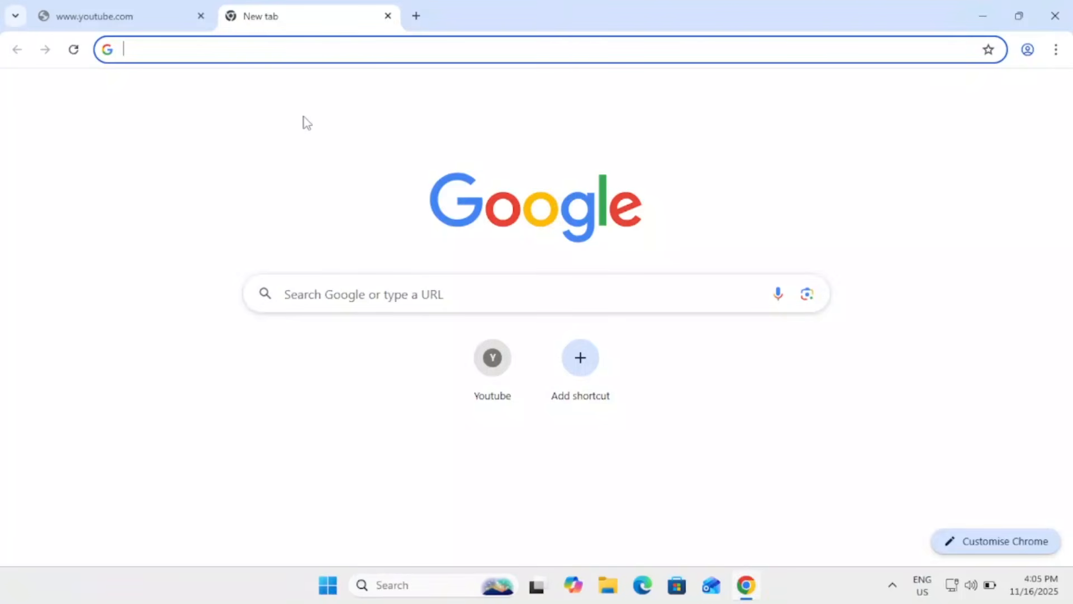
pyautogui.write('google.com')
pyautogui.press('Return')
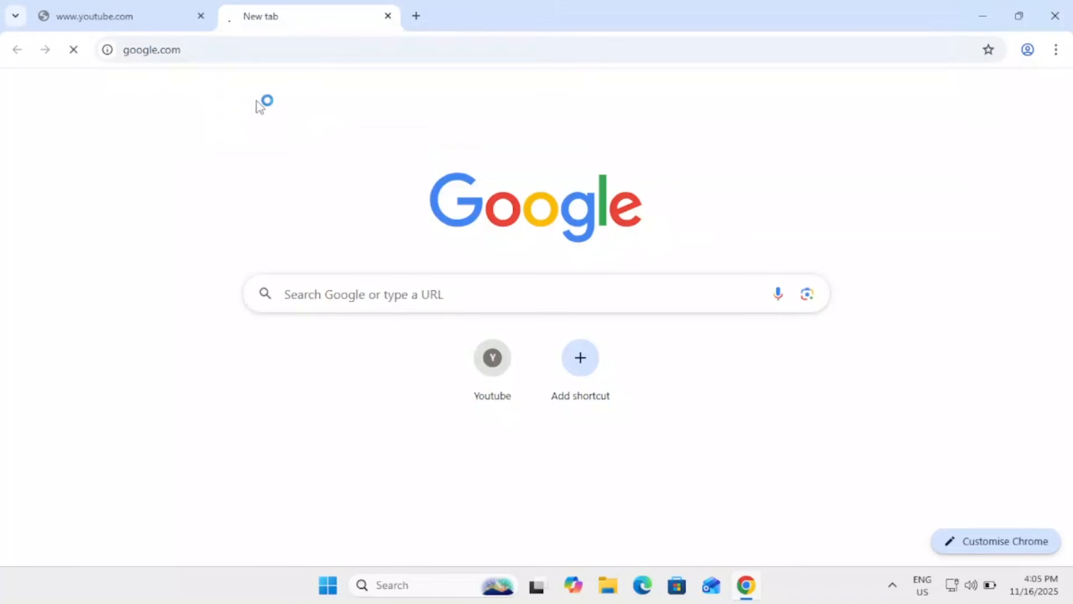
pyautogui.click(143, 31)
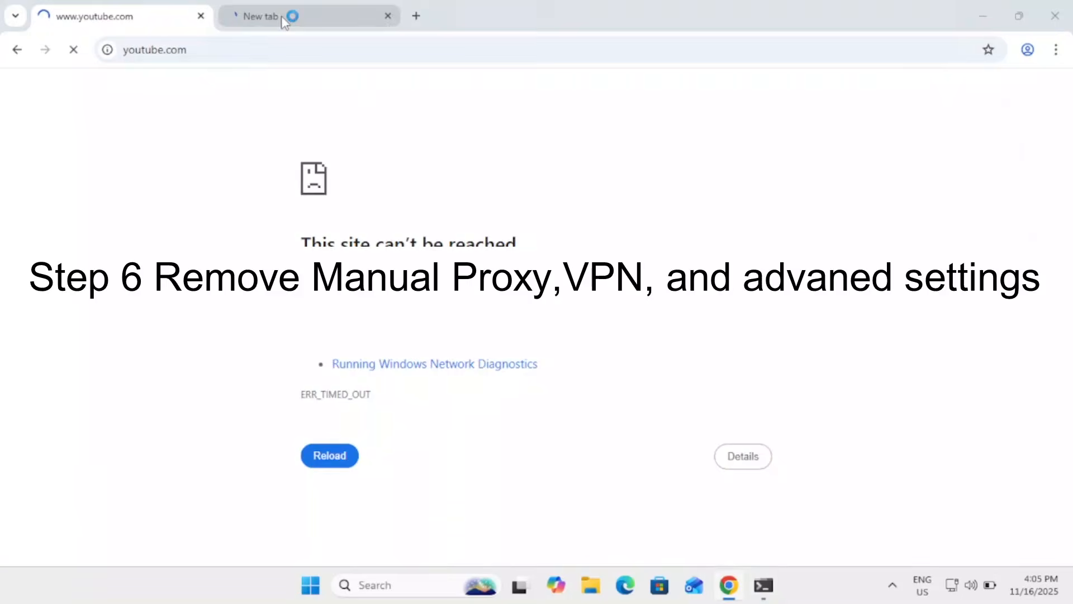
pyautogui.click(281, 16)
pyautogui.click(982, 15)
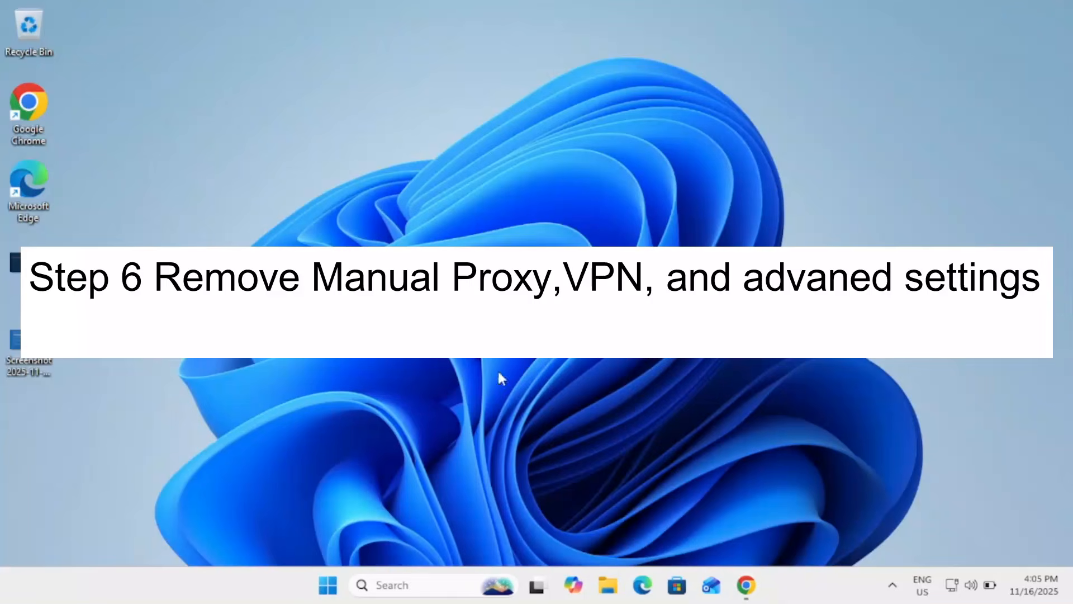
# Open the Windows proxy settings and switch automatic settings detection off and back on
pyautogui.click(405, 577)
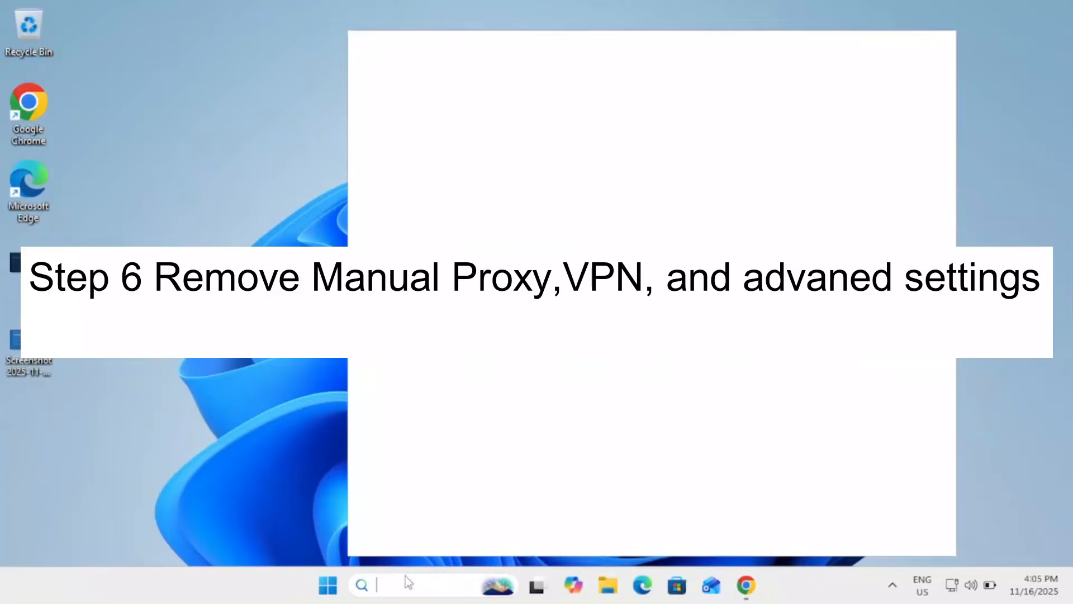
pyautogui.write('proxy')
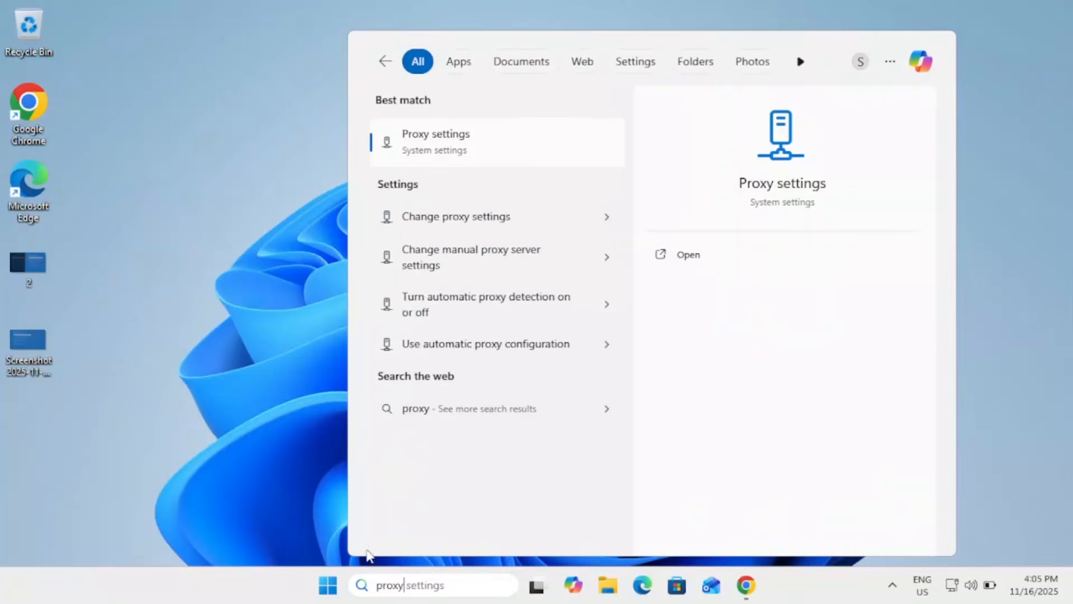
pyautogui.click(458, 150)
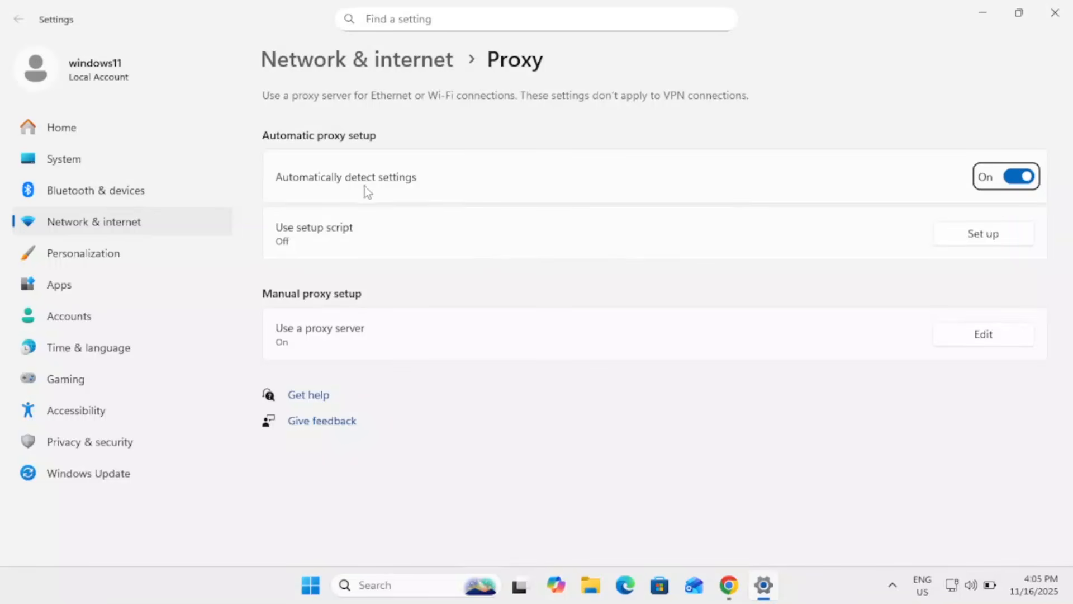
pyautogui.click(1018, 178)
pyautogui.click(1020, 179)
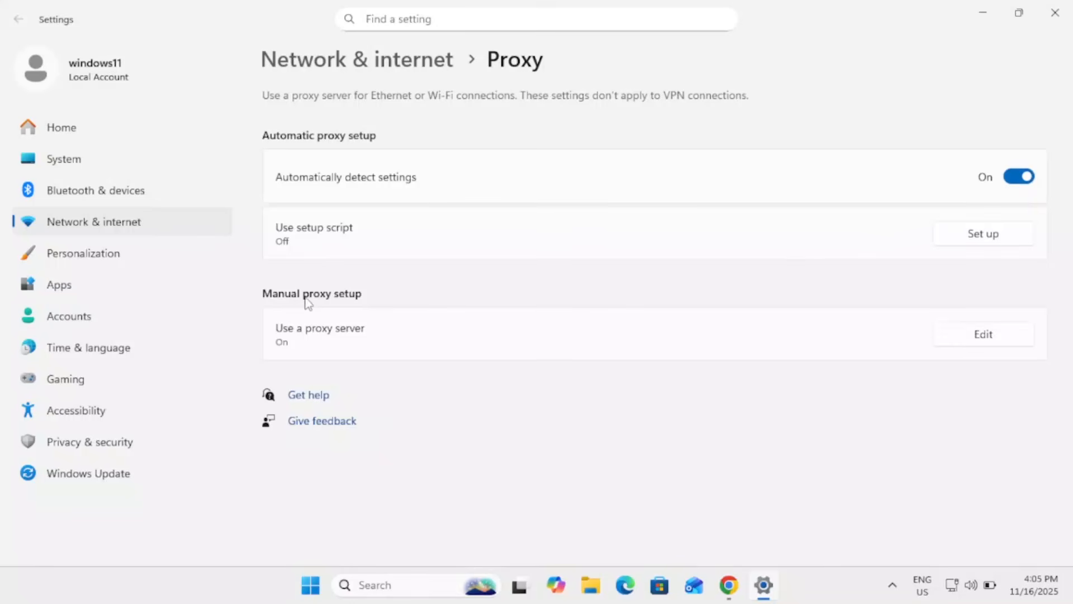
# Turn off the manual proxy server and save the change
pyautogui.click(991, 336)
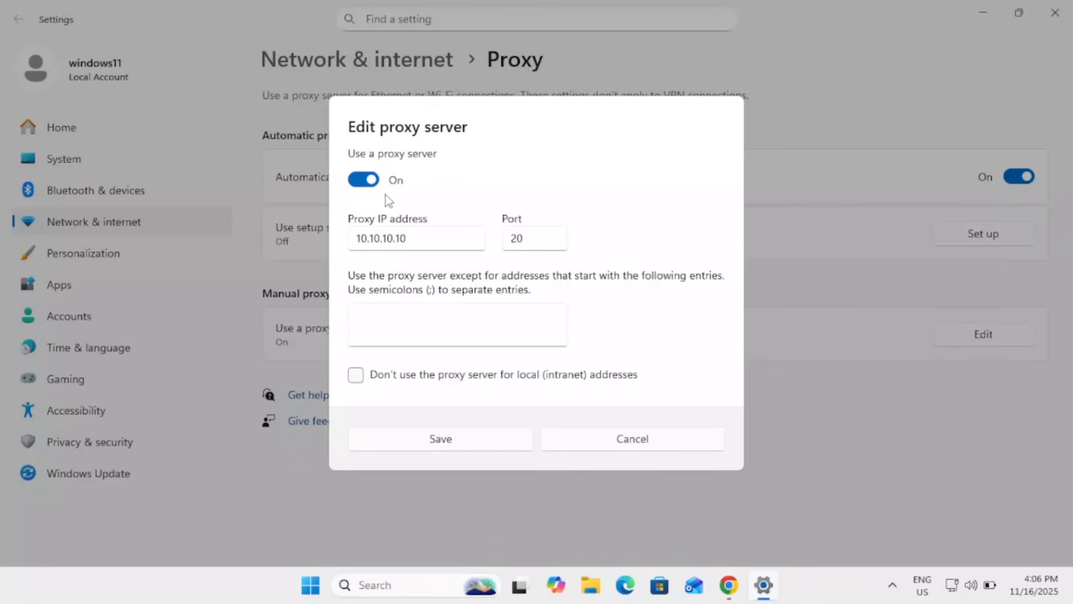
pyautogui.click(371, 181)
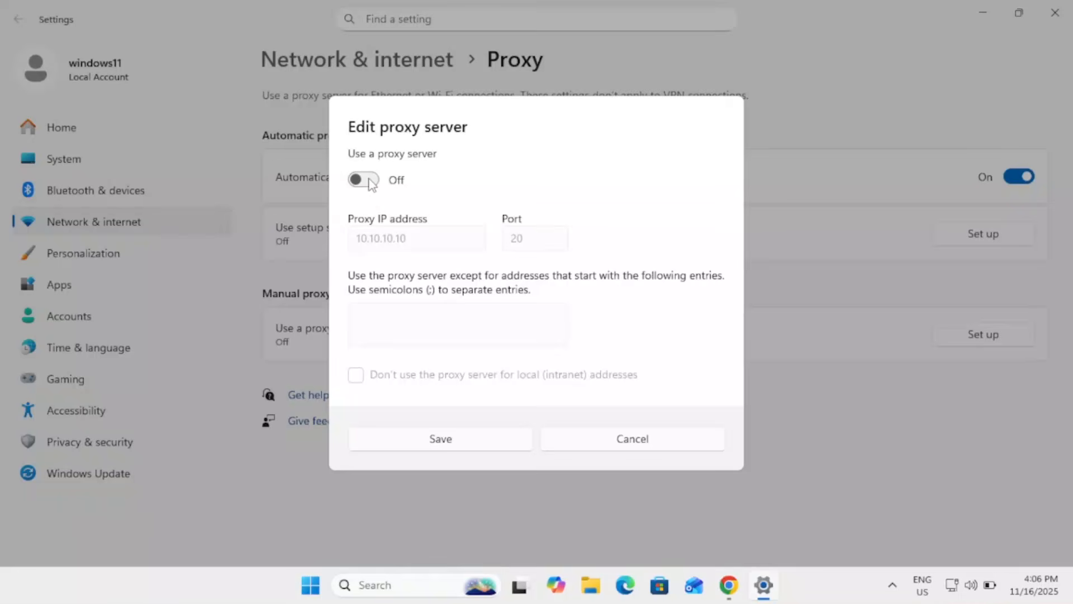
pyautogui.click(448, 443)
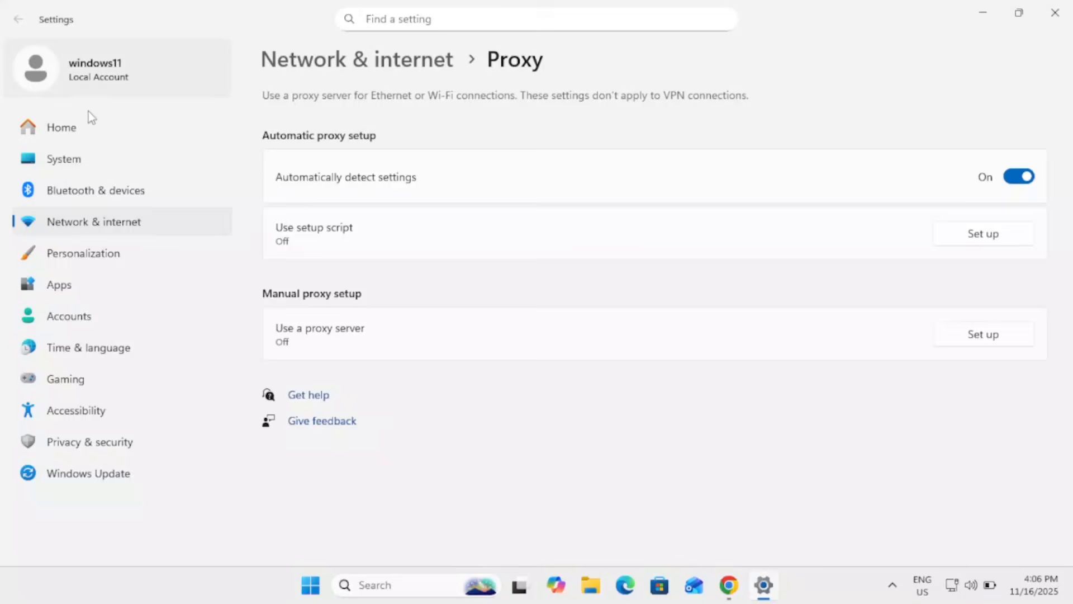
# Open the VPN settings and turn off allowing VPN over metered networks and while roaming
pyautogui.click(91, 196)
pyautogui.click(99, 220)
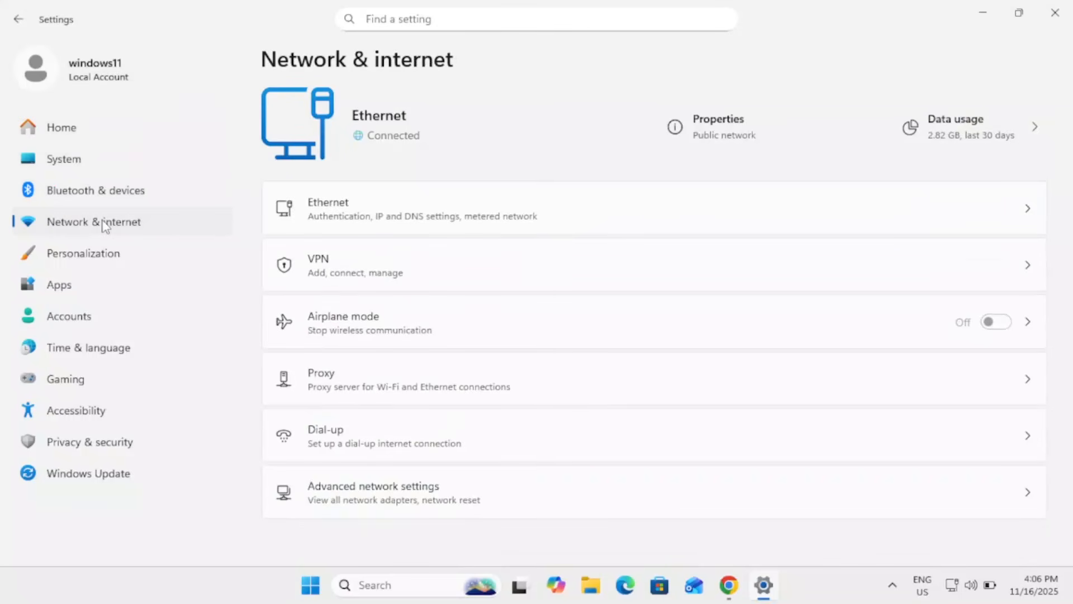
pyautogui.click(428, 284)
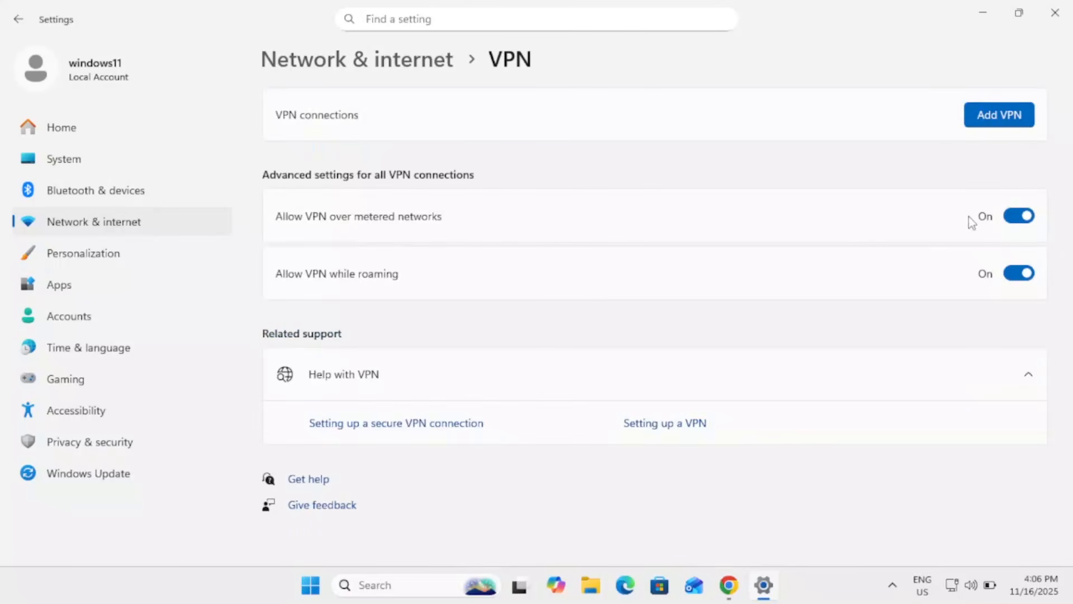
pyautogui.click(1023, 223)
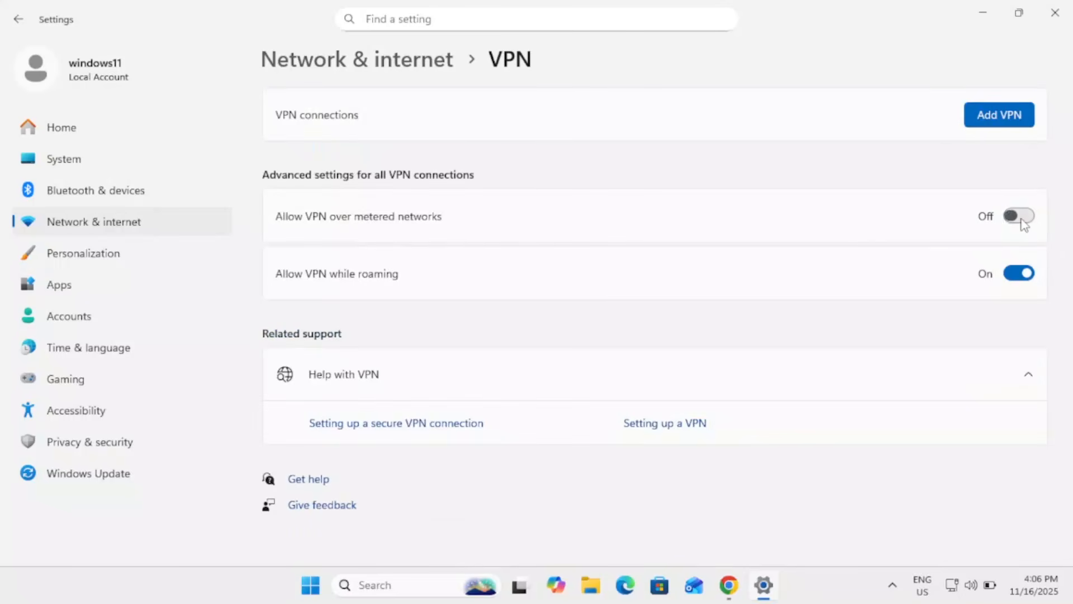
pyautogui.click(1020, 276)
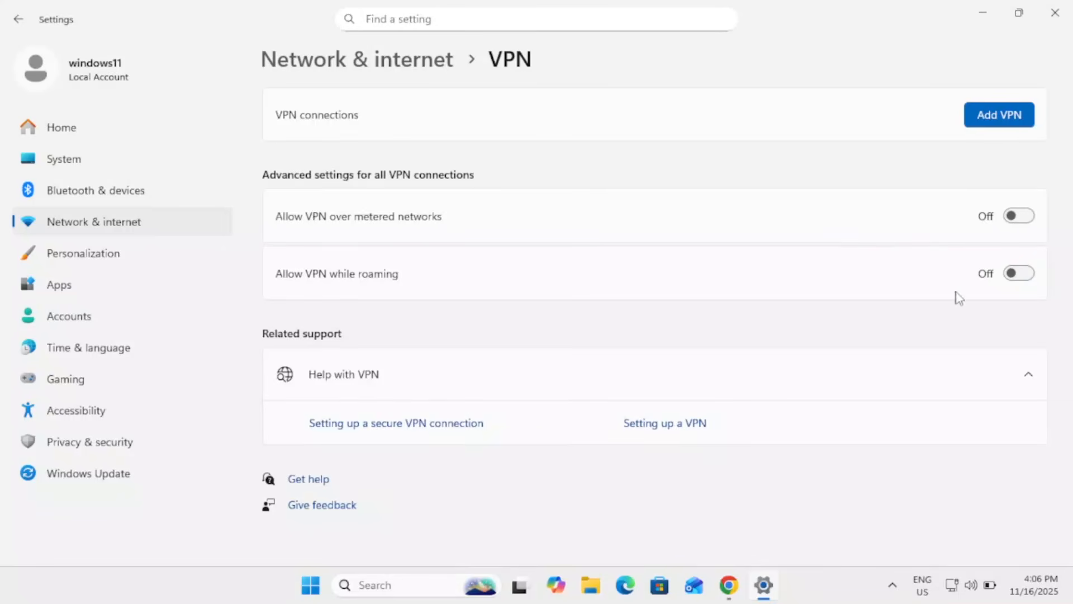
# Check the Airplane mode page in the network settings and return to the Network & internet overview
pyautogui.click(20, 19)
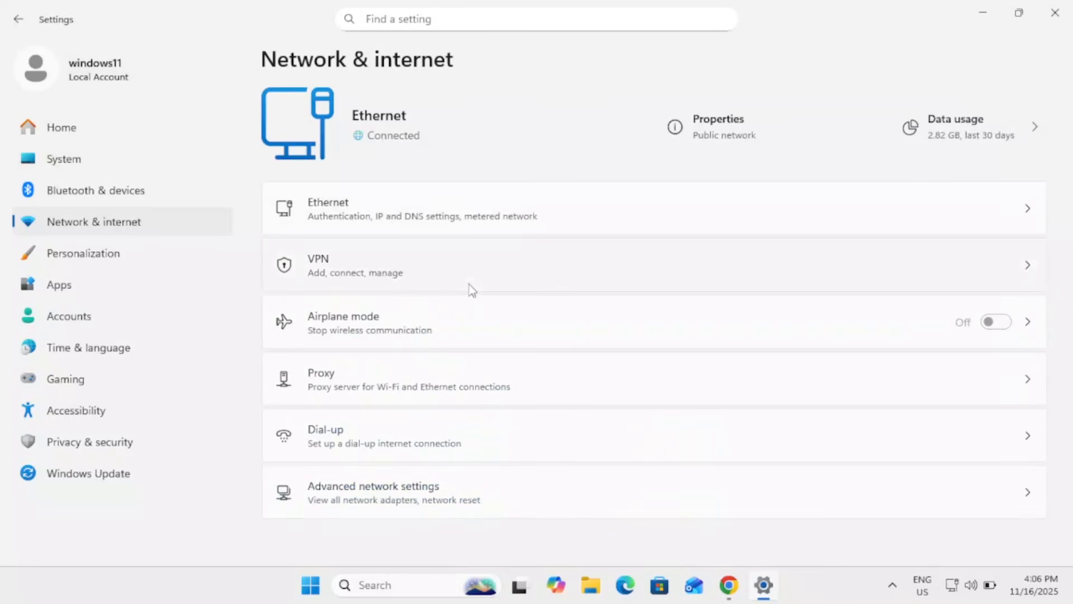
pyautogui.click(435, 324)
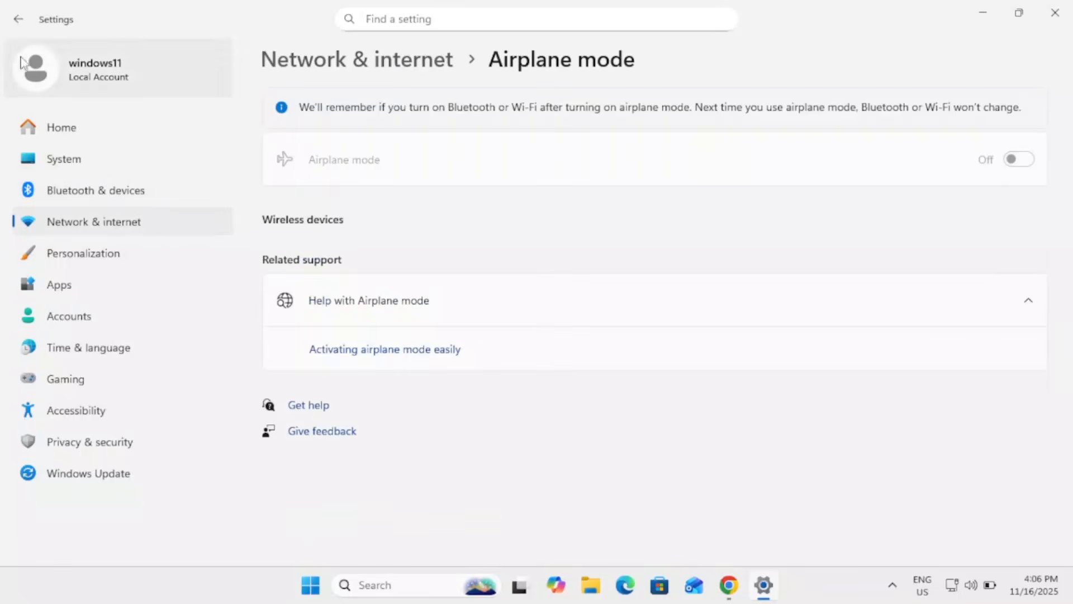
pyautogui.click(18, 21)
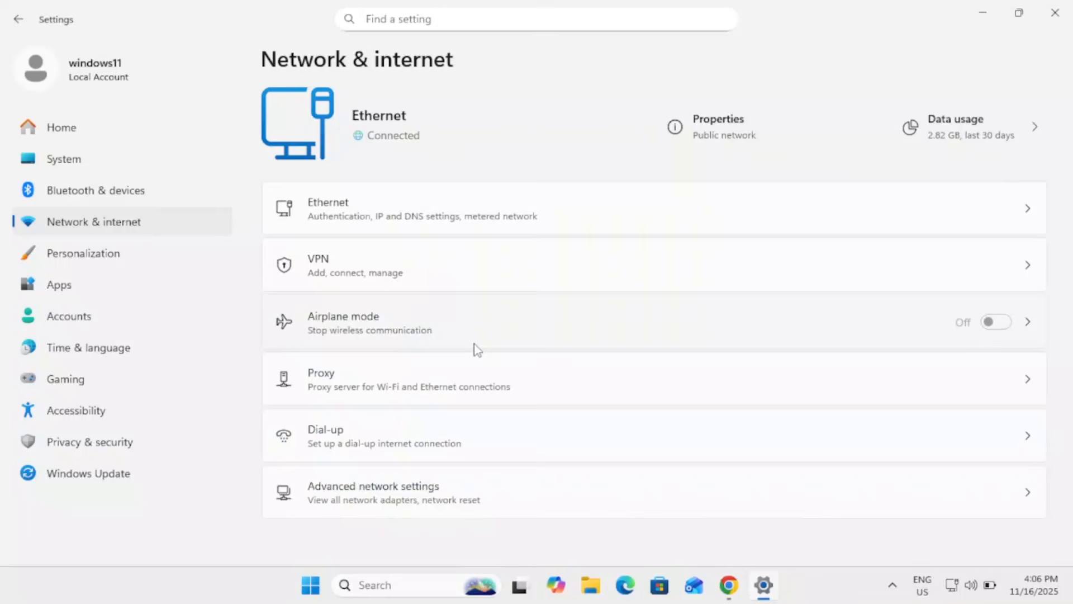
# Open Internet options from the advanced network settings and restore the advanced Internet Properties settings to their defaults
pyautogui.click(407, 500)
pyautogui.scroll(-3, 478, 357)
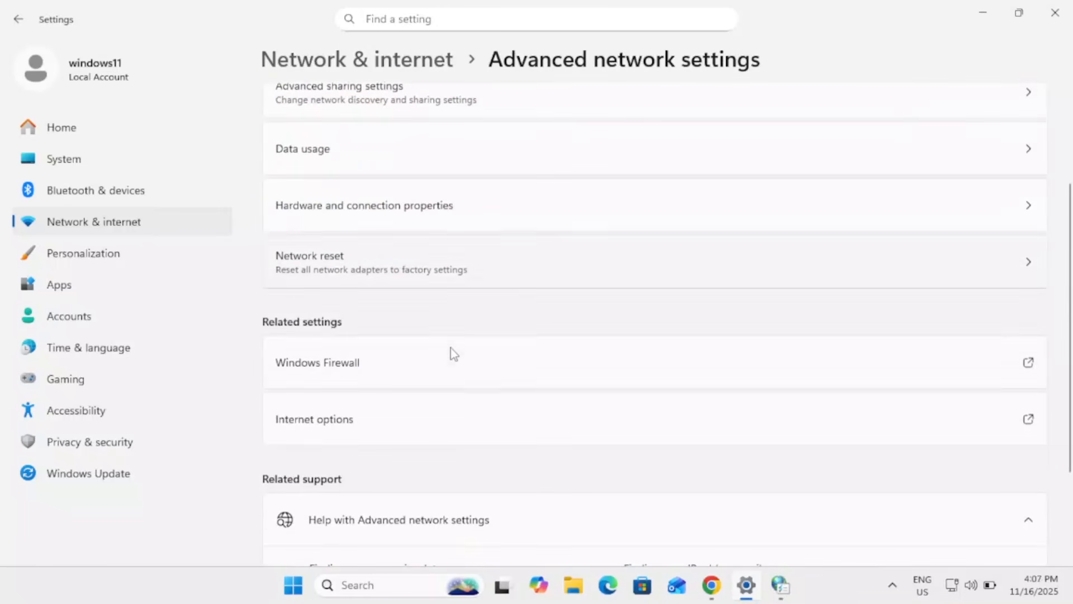
pyautogui.click(349, 425)
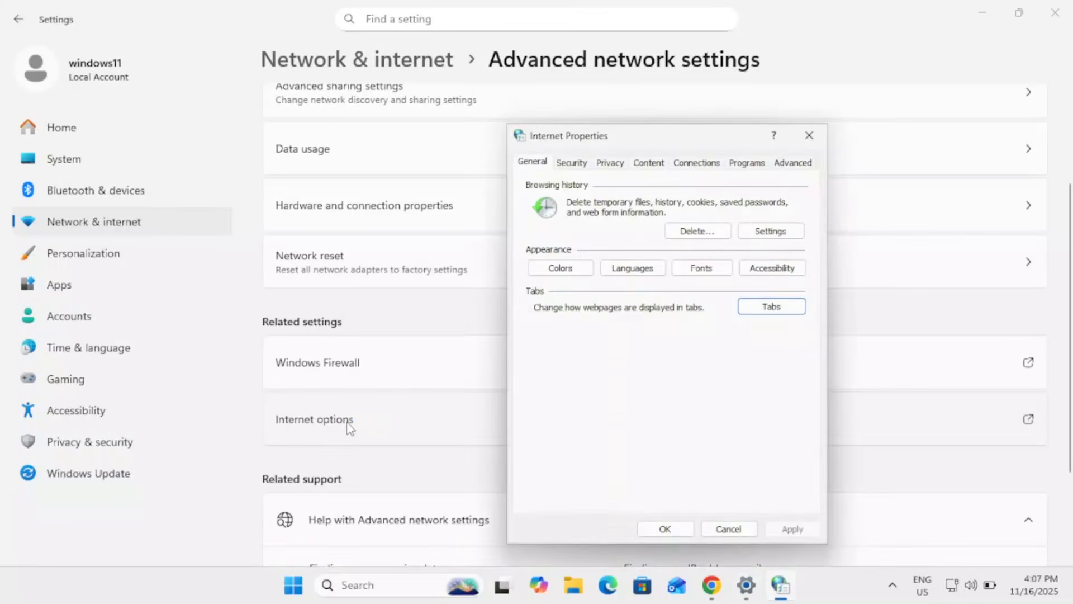
pyautogui.click(800, 167)
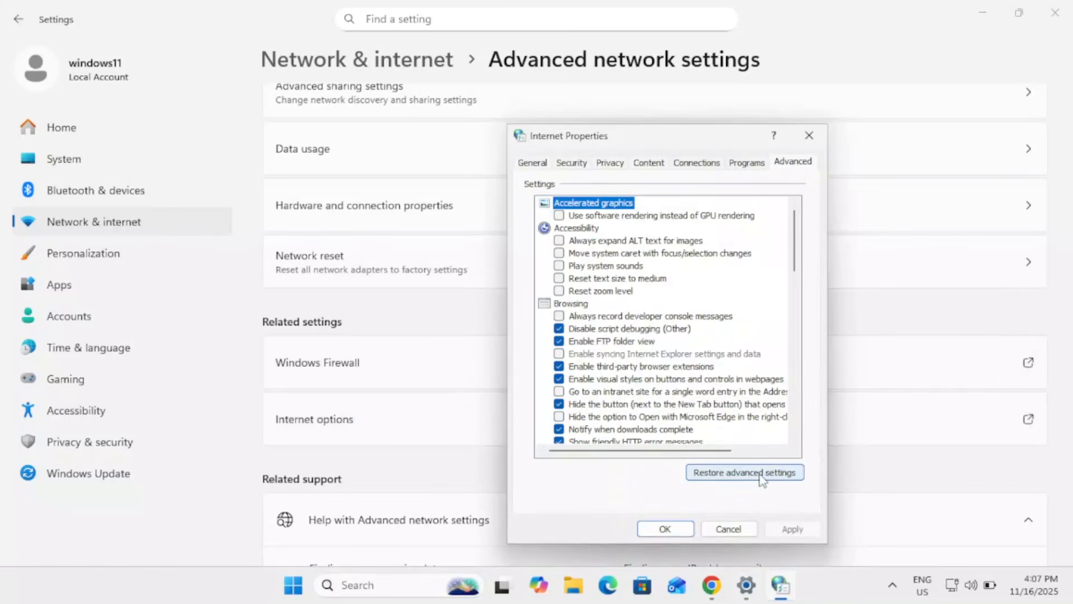
pyautogui.click(722, 475)
pyautogui.click(793, 530)
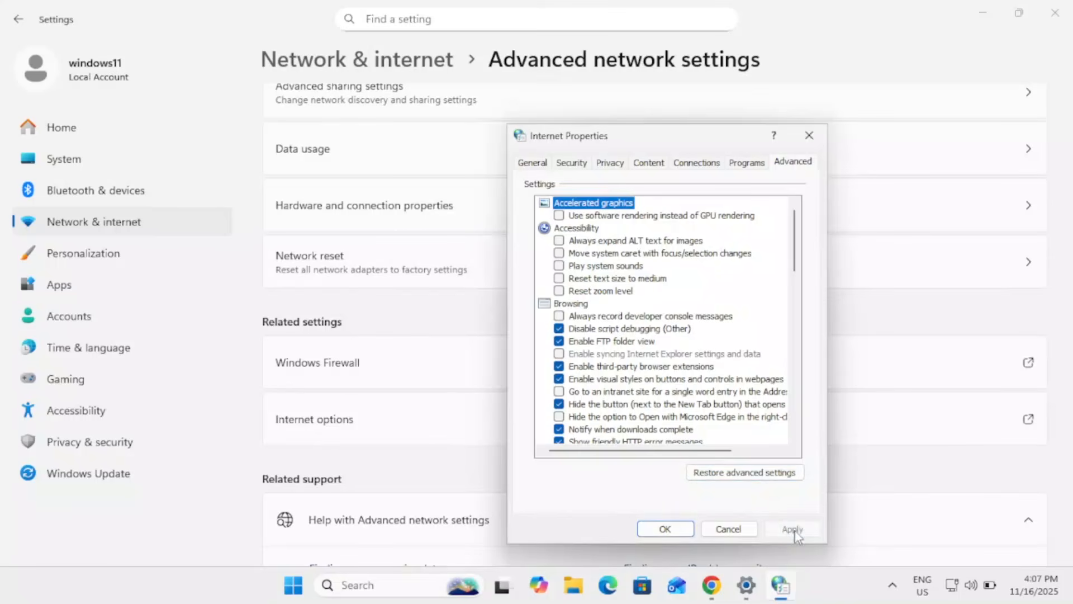
# Check the security zone settings in Internet Properties, then accept the dialog and close Settings
pyautogui.click(571, 163)
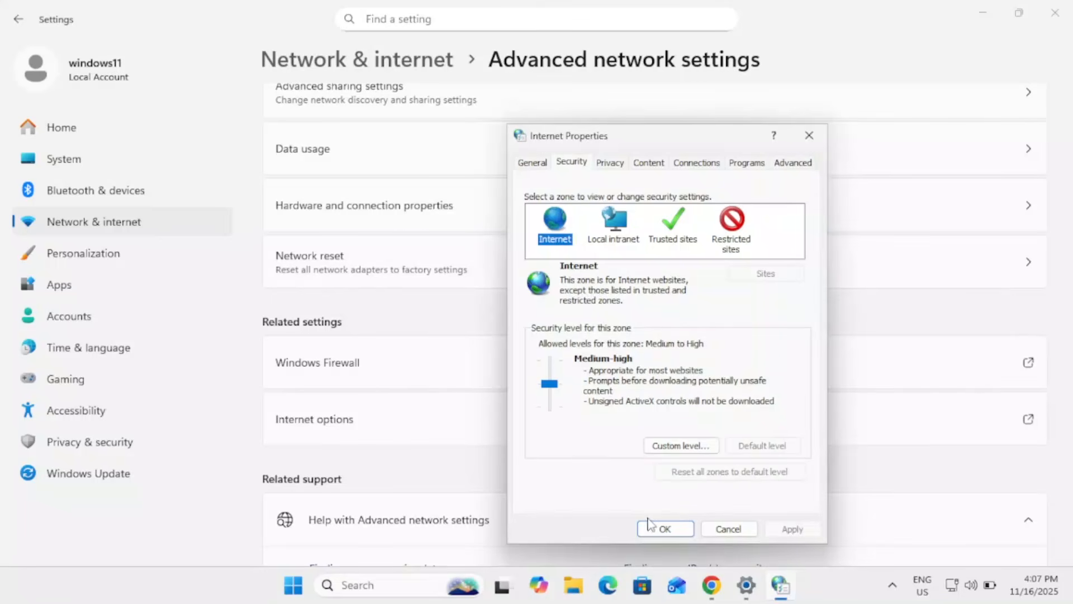
pyautogui.click(663, 529)
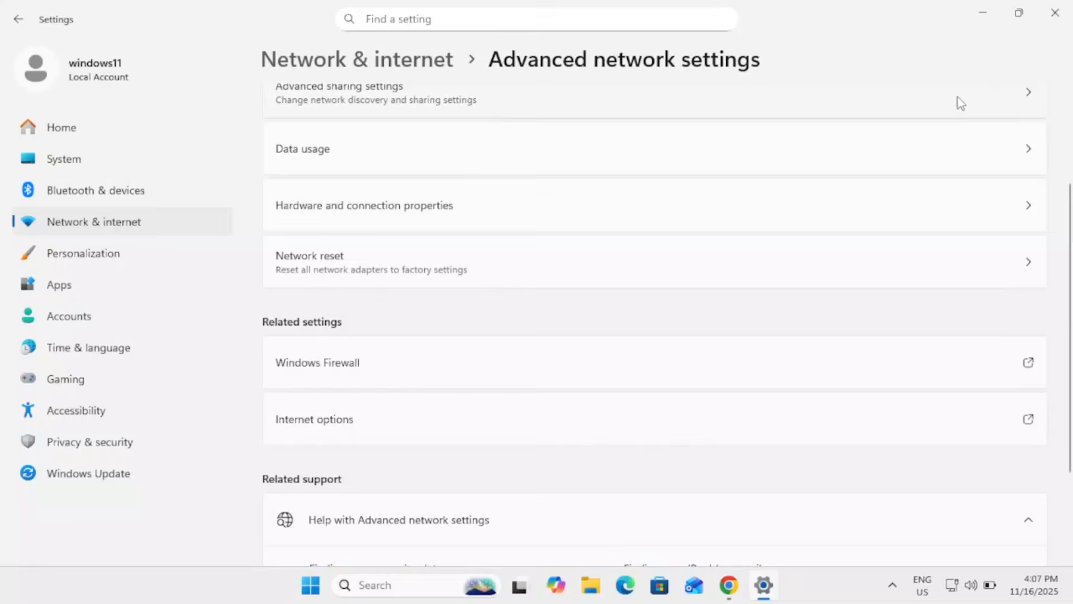
pyautogui.click(1053, 14)
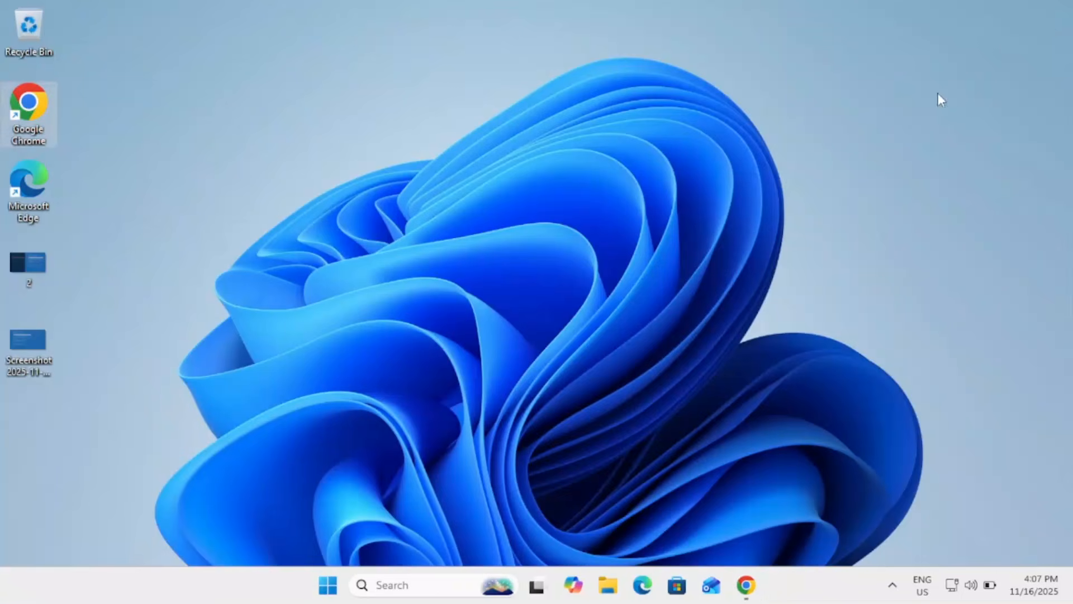
# Switch to Chrome and reload the google.com and youtube.com pages
pyautogui.click(745, 584)
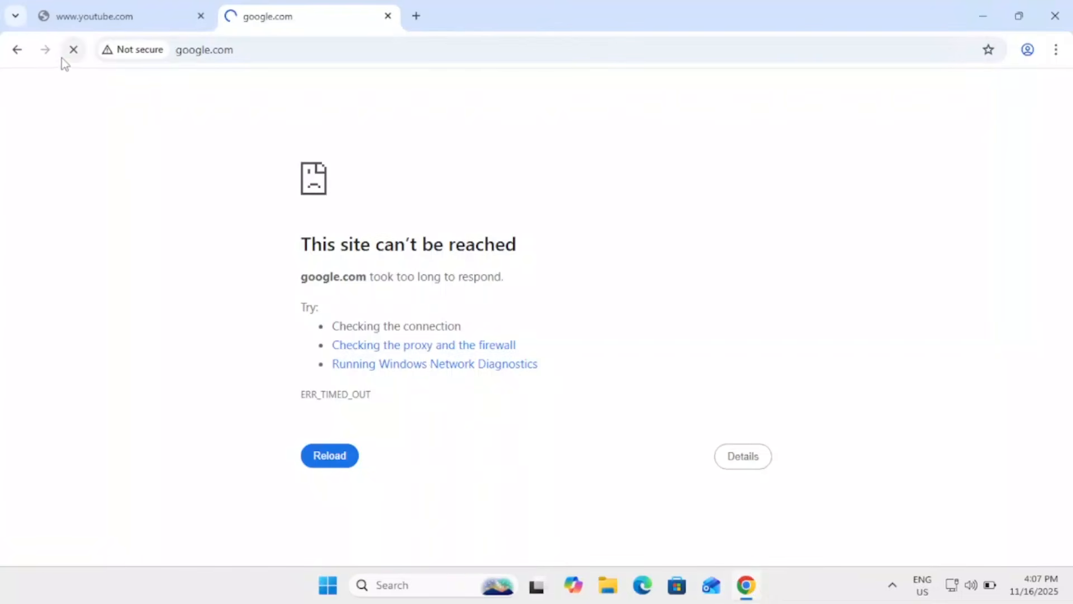
pyautogui.click(109, 25)
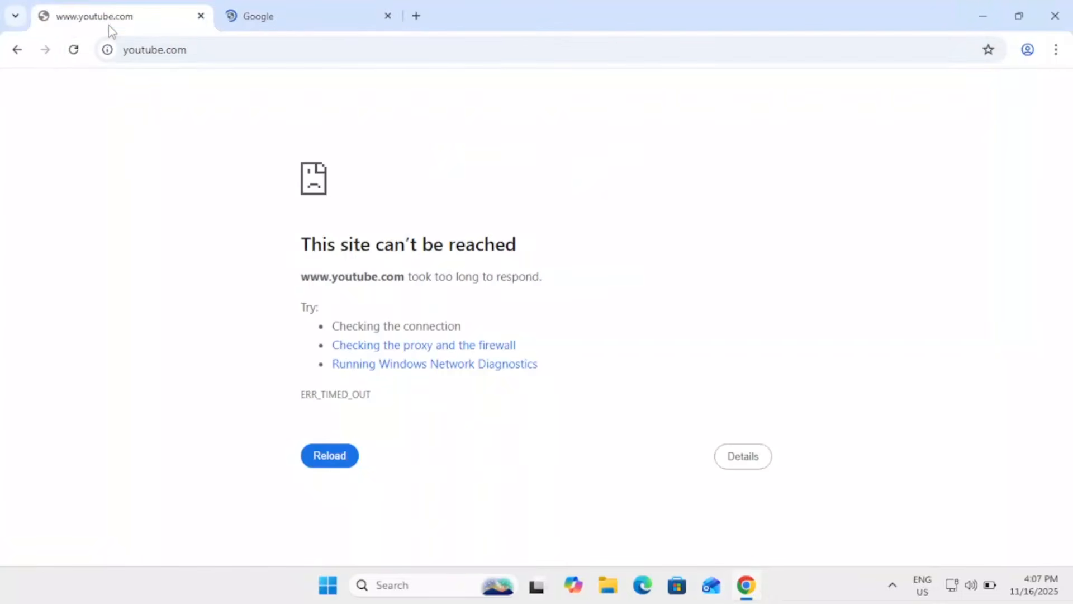
pyautogui.click(74, 50)
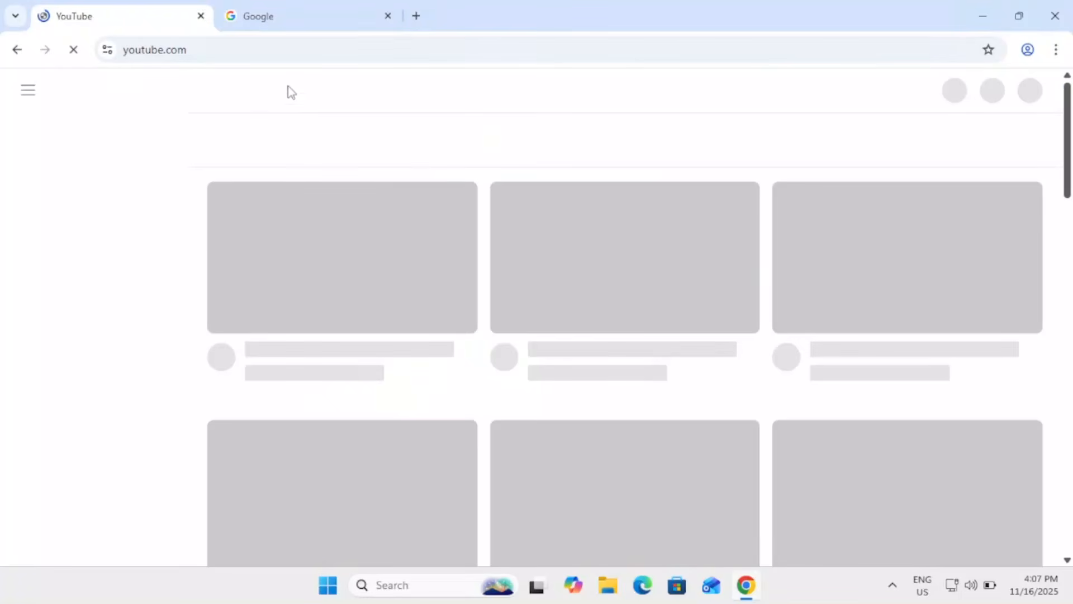
# Check that the Google and YouTube pages load in their tabs, then close the browser
pyautogui.click(280, 22)
pyautogui.click(120, 26)
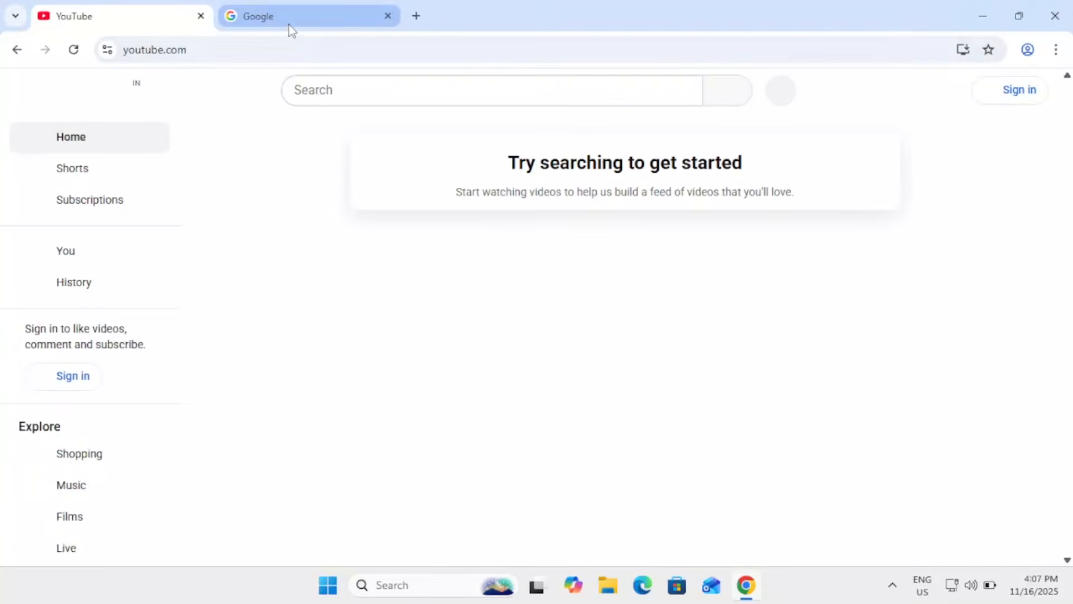
pyautogui.click(289, 25)
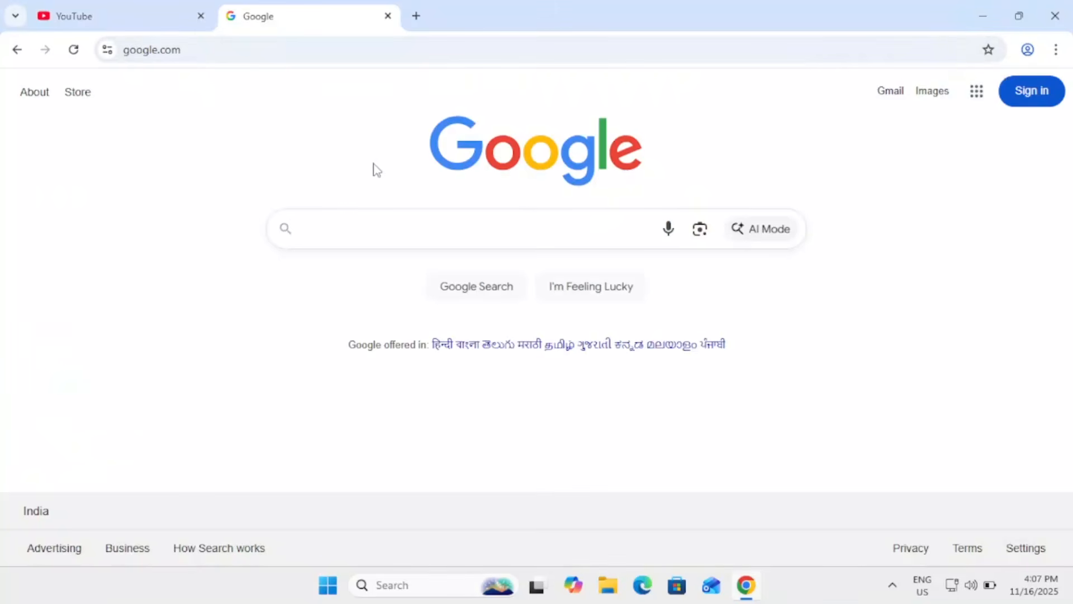
pyautogui.click(139, 22)
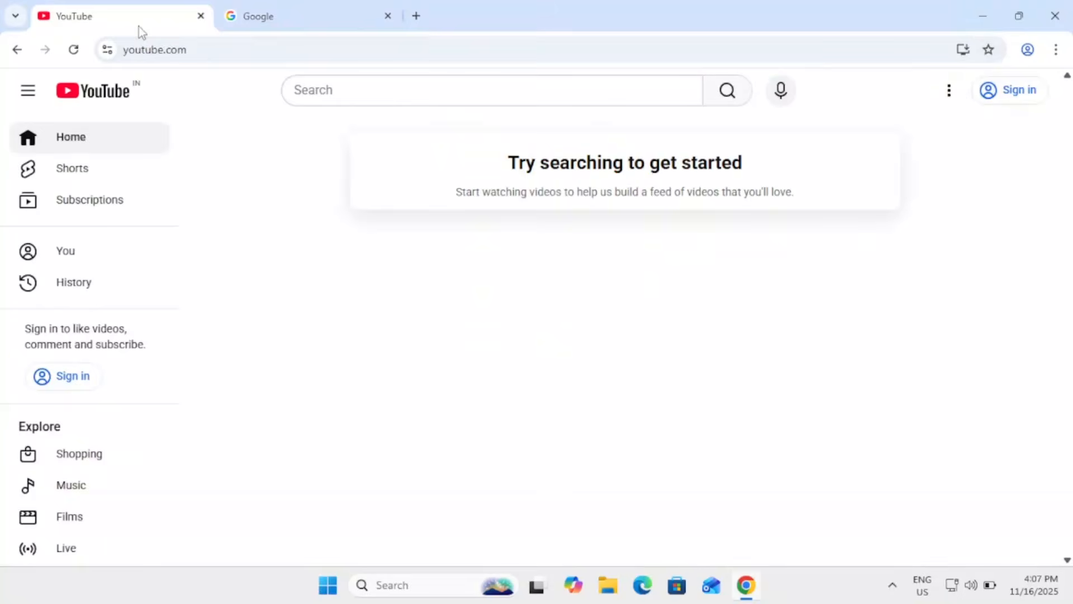
pyautogui.click(297, 26)
pyautogui.click(1053, 17)
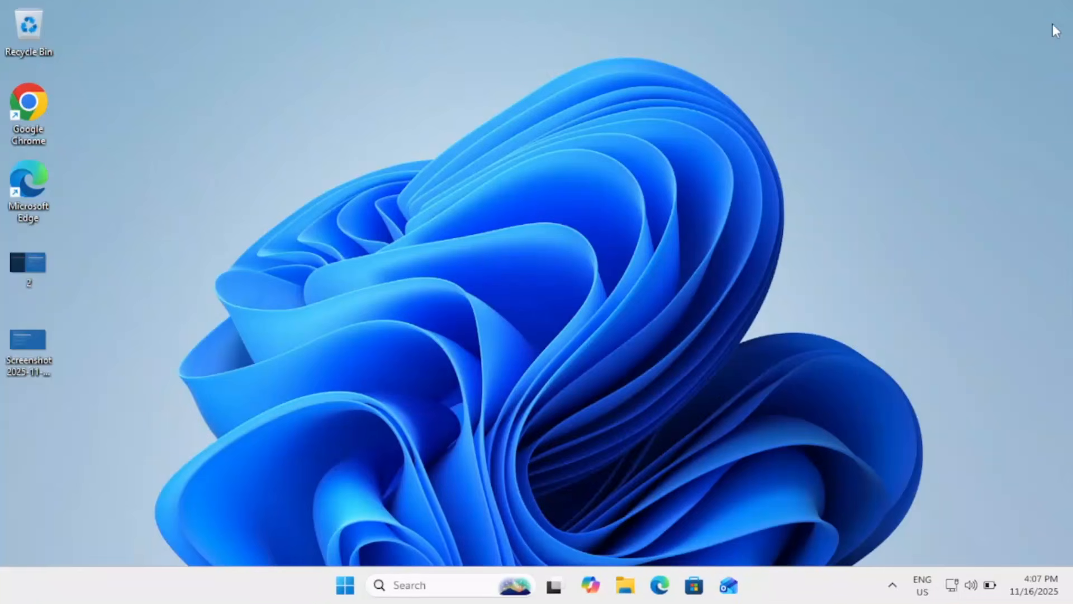
# Refresh the Windows desktop
pyautogui.rightClick(508, 202)
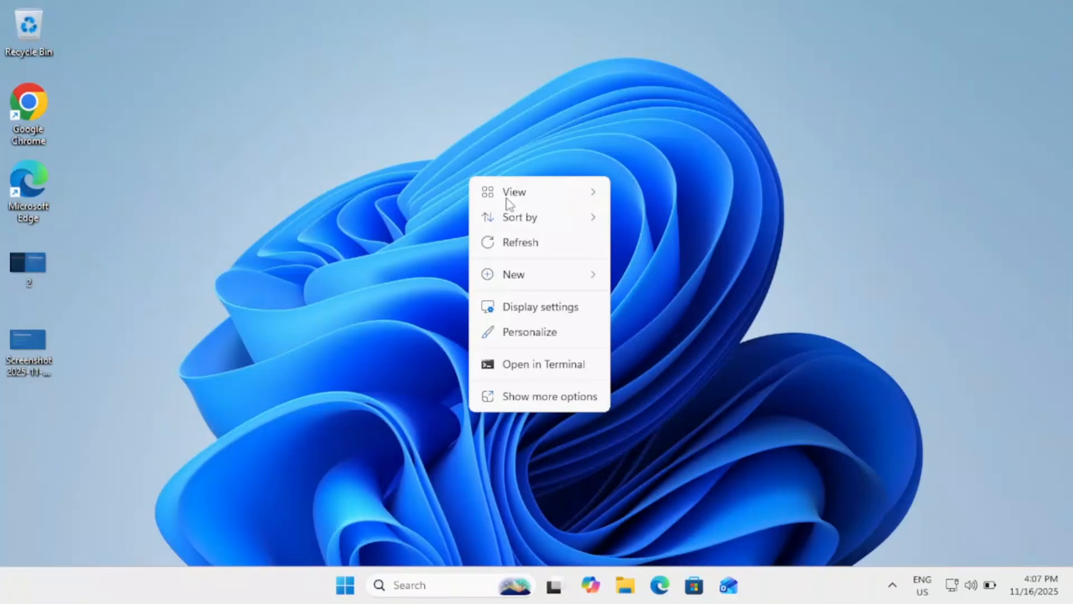
pyautogui.click(529, 244)
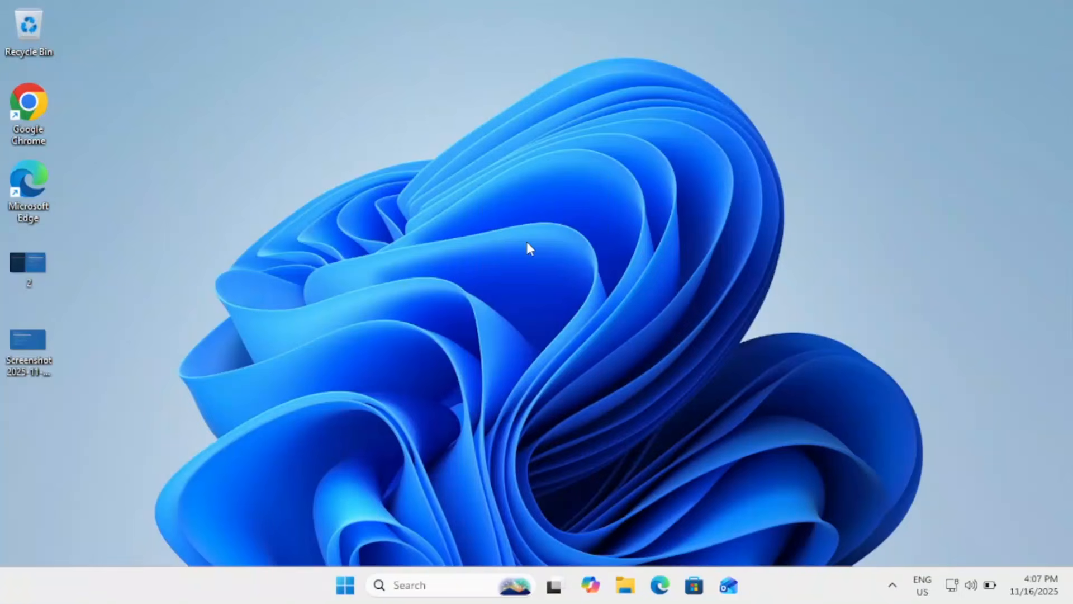